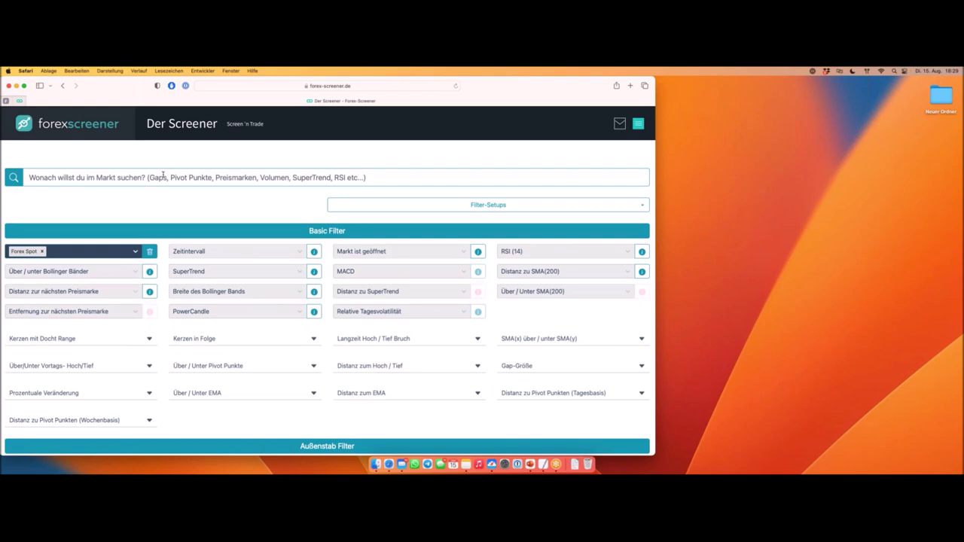
# Search the filters for "preis", set the distance to the nearest price mark to < 0.1%, and clear the search.
pyautogui.write('preis')
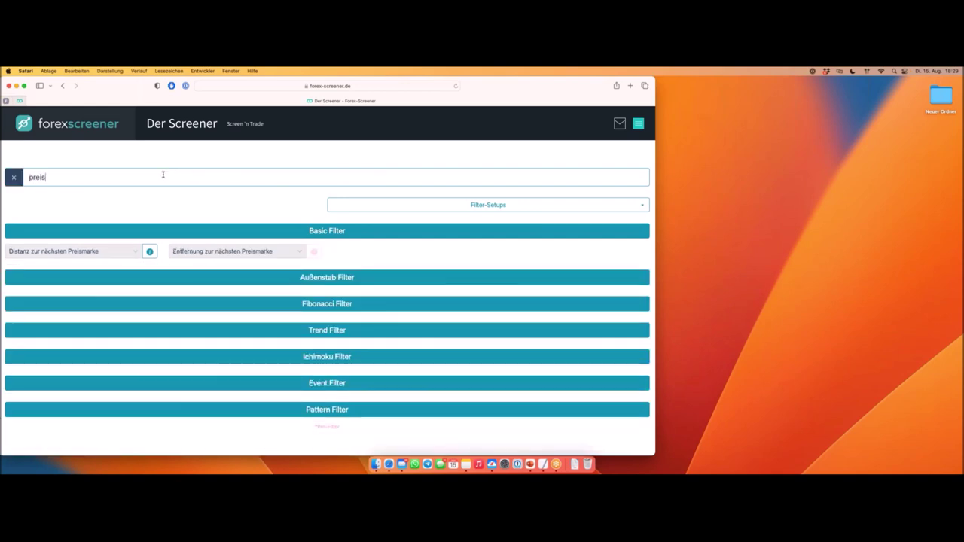
pyautogui.doubleClick(30, 176)
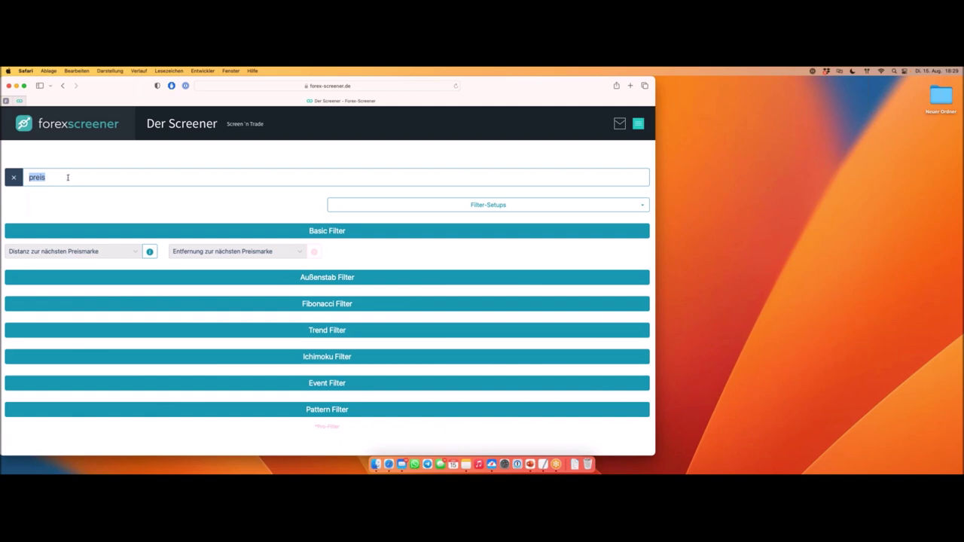
pyautogui.click(101, 253)
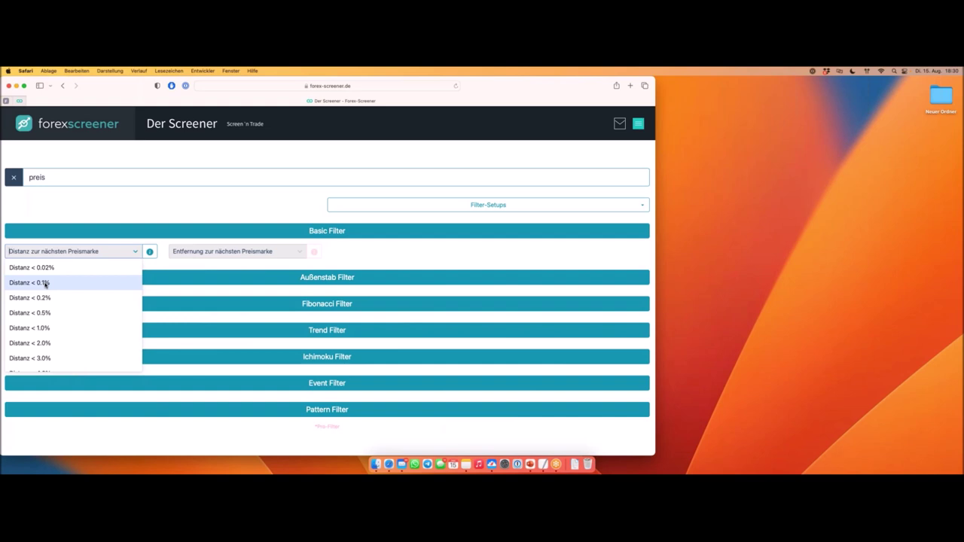
pyautogui.click(45, 283)
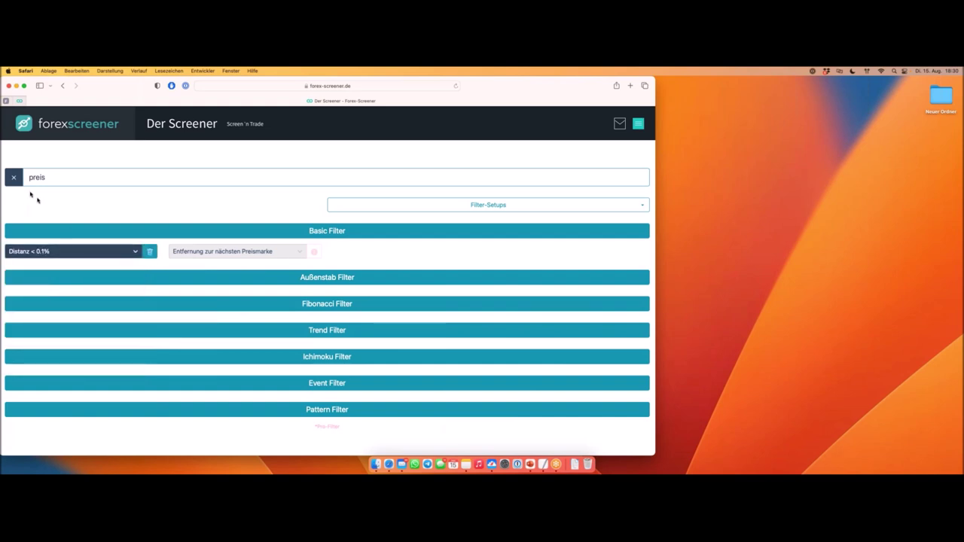
pyautogui.click(13, 177)
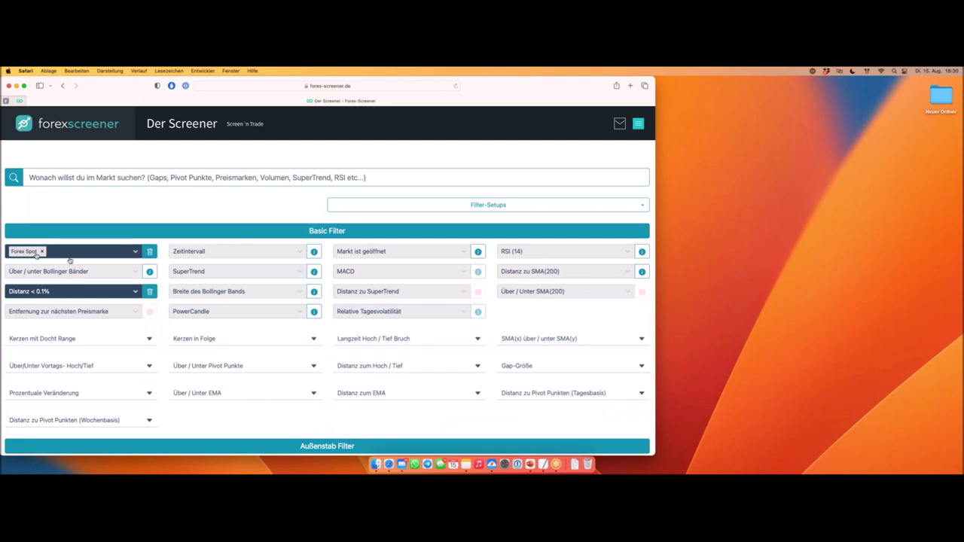
# Set the Zeitintervall filter to H1 and check the screener results.
pyautogui.click(215, 252)
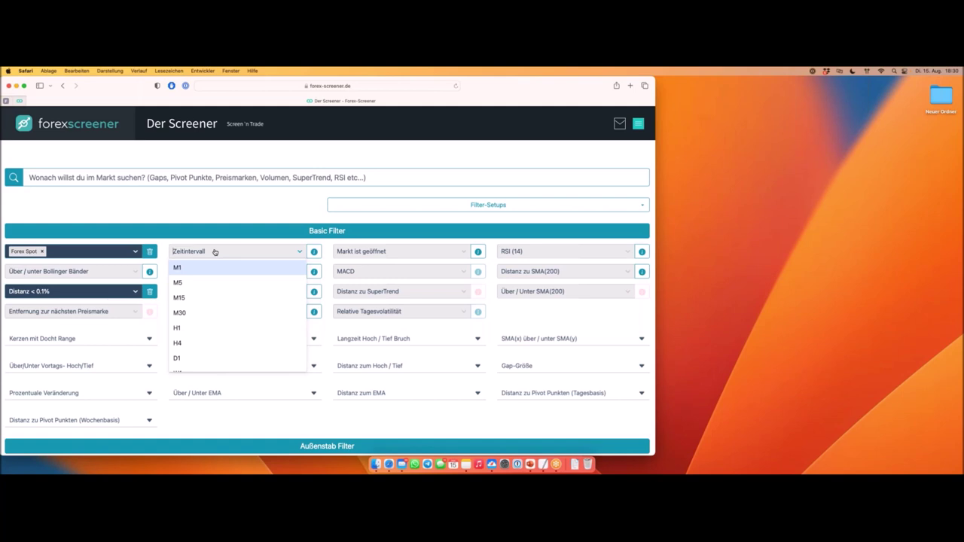
pyautogui.click(189, 327)
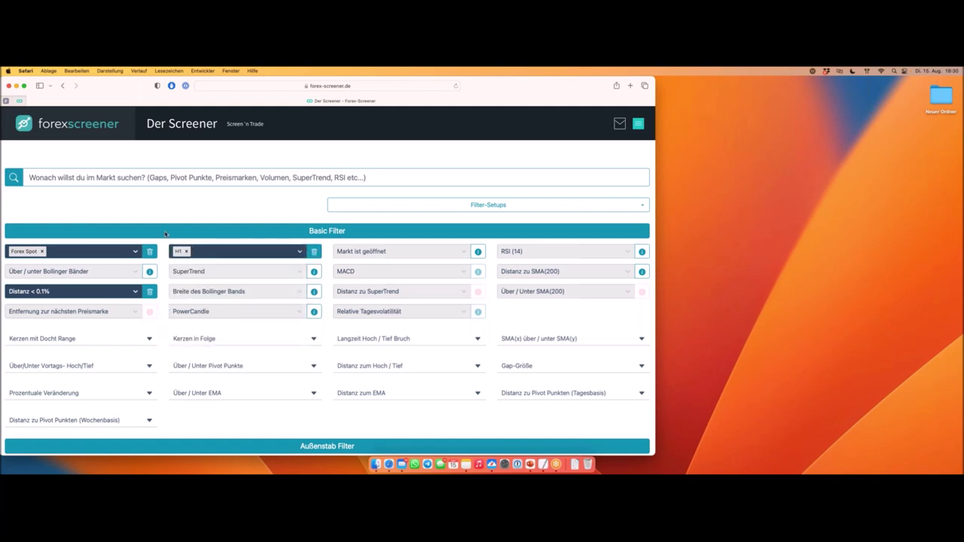
pyautogui.scroll(-20, 166, 233)
pyautogui.scroll(20, 166, 233)
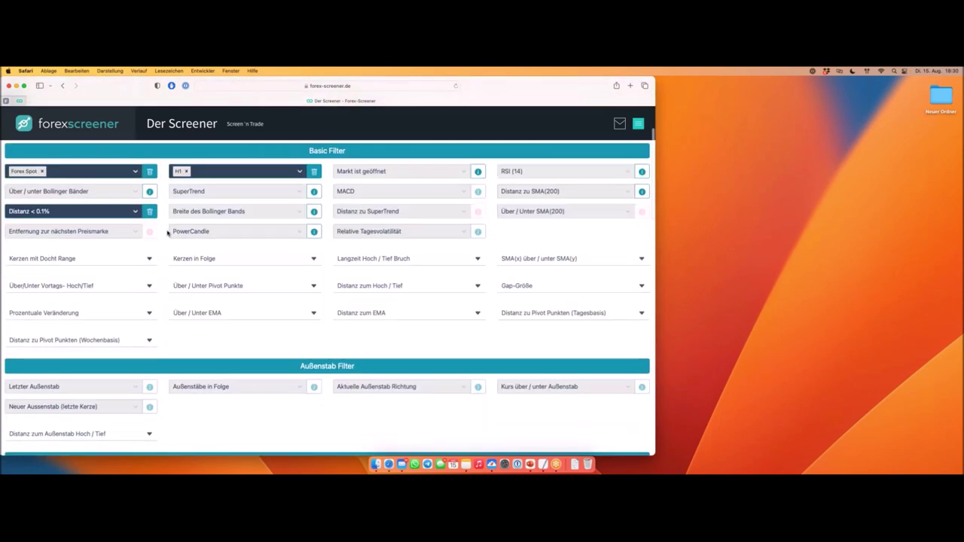
pyautogui.scroll(2, 168, 233)
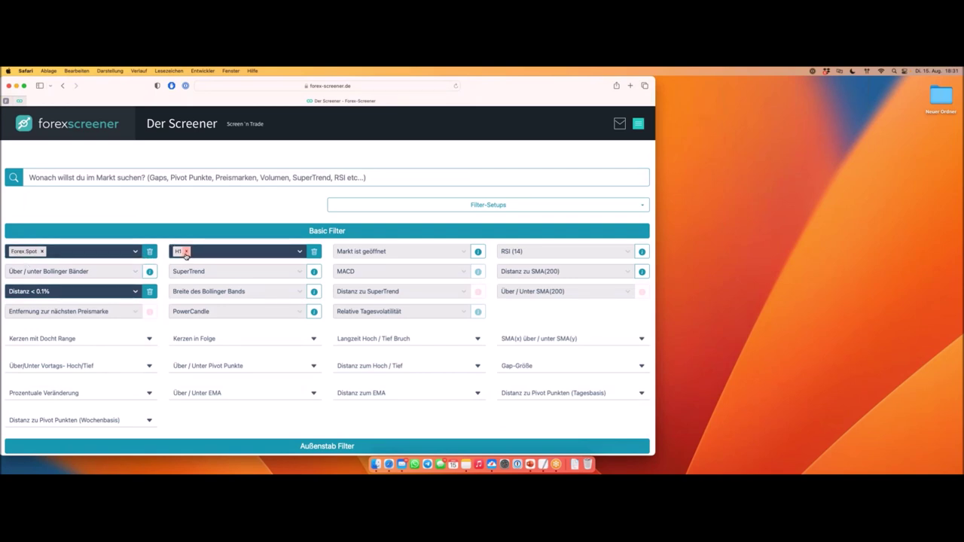
# Remove the nearest-price-mark distance filter, then clear the Zeitintervall filter and select H1 again.
pyautogui.click(150, 291)
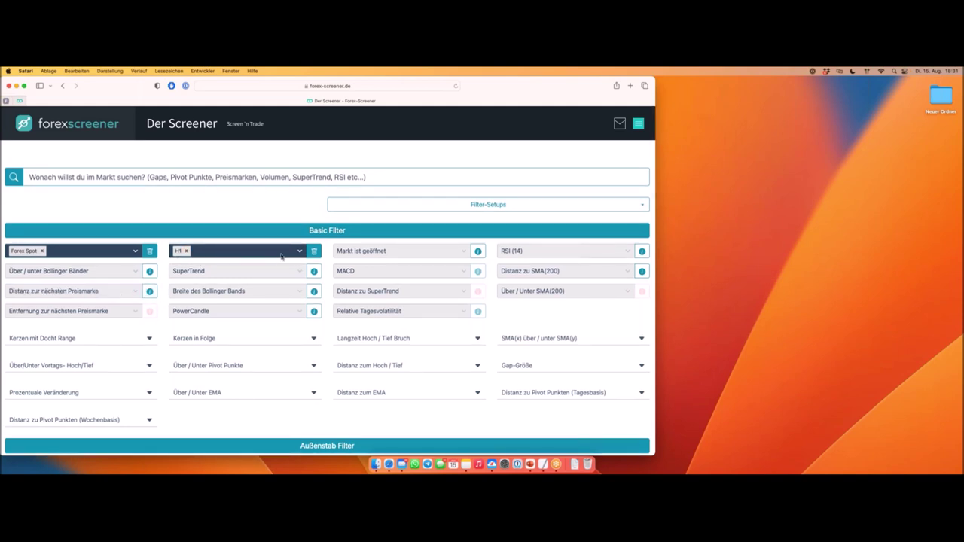
pyautogui.click(314, 251)
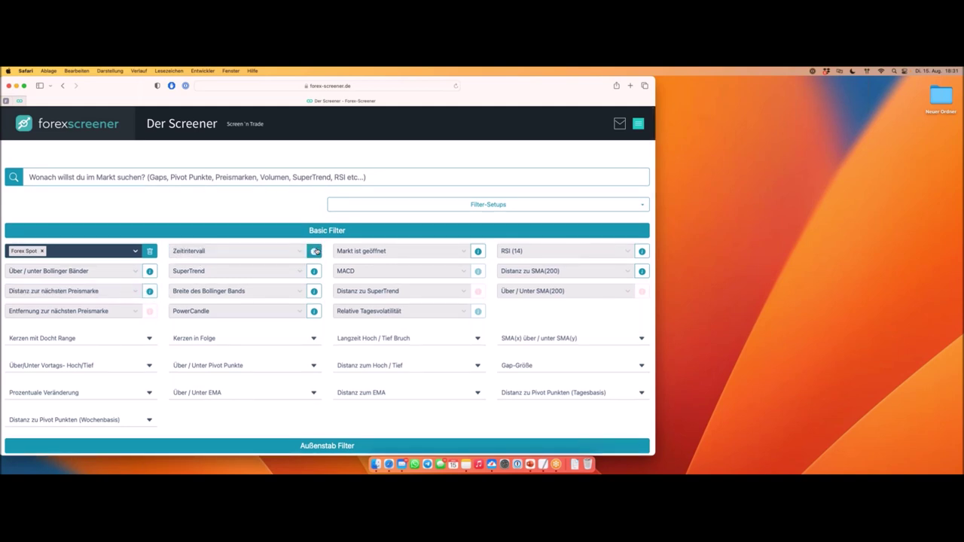
pyautogui.click(241, 251)
pyautogui.click(205, 327)
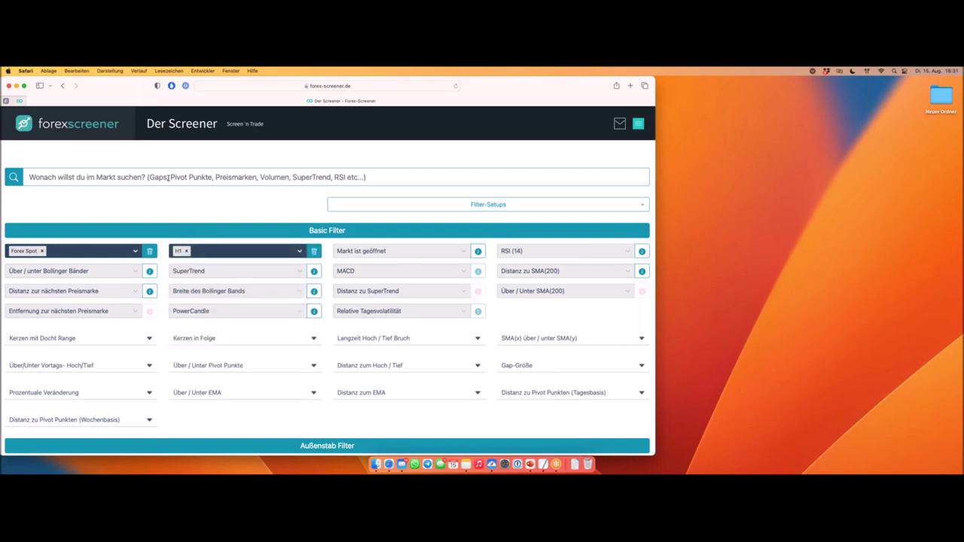
# Search the filters for "pivot" and expand the daily-basis pivot point distance filters.
pyautogui.write('pivot')
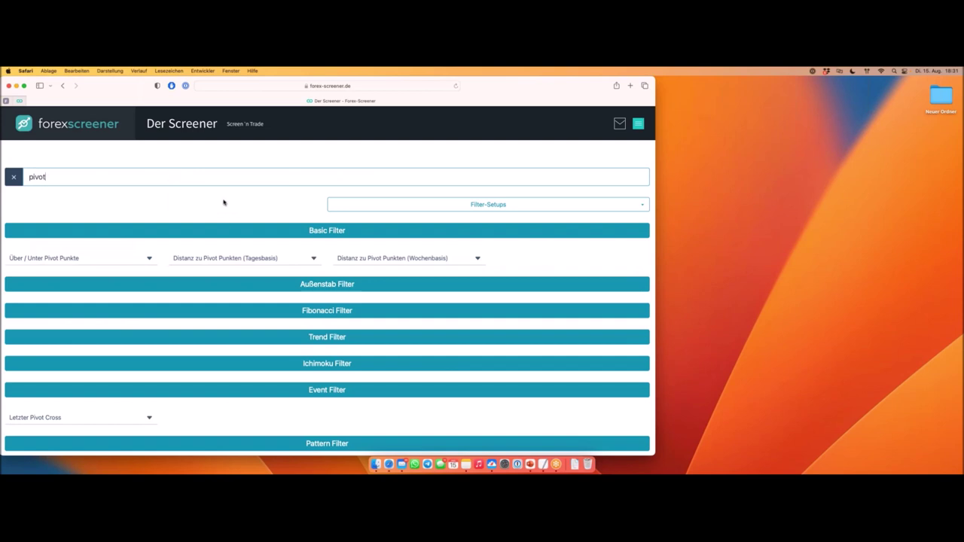
pyautogui.click(259, 258)
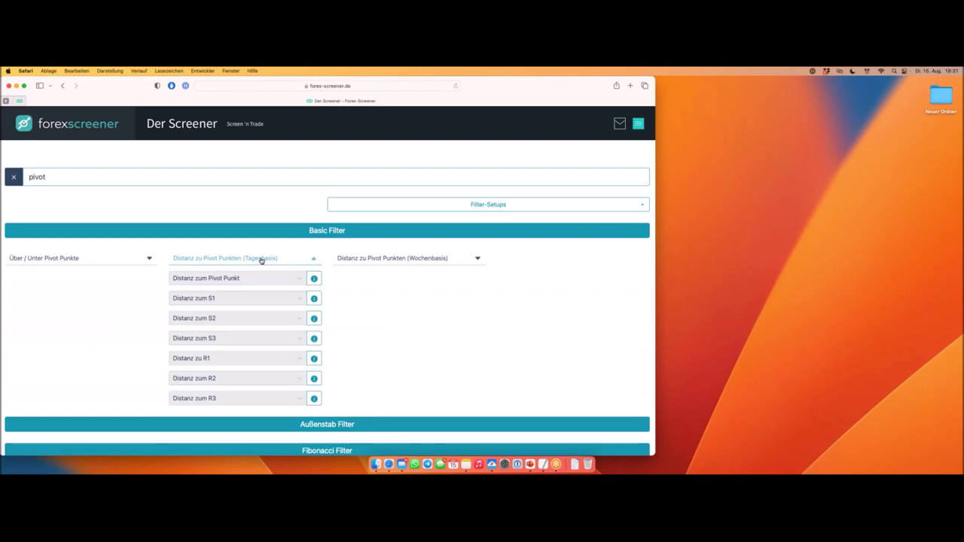
# Try the daily-basis distance to S3 filter at < 0.1%, check the results, and remove the filter.
pyautogui.click(238, 338)
pyautogui.click(210, 370)
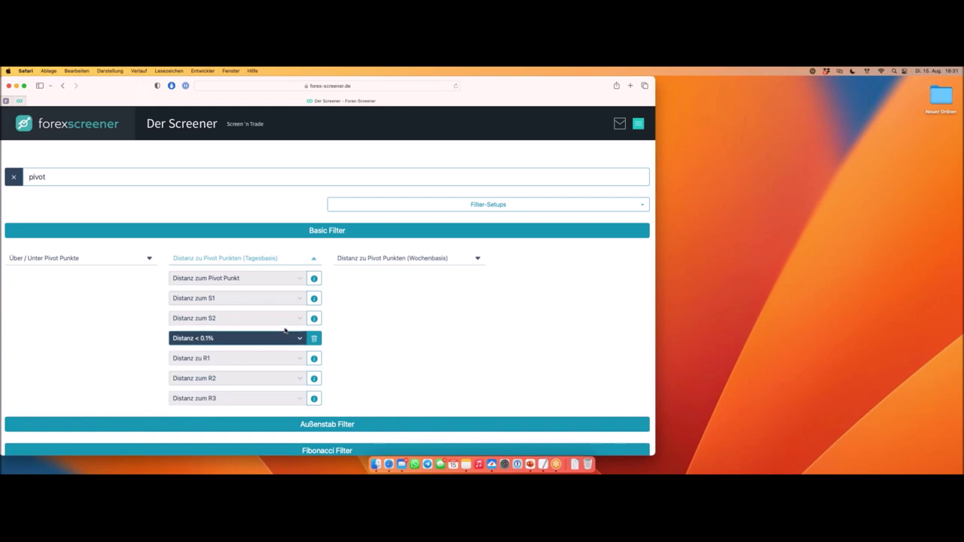
pyautogui.scroll(-10, 285, 330)
pyautogui.scroll(10, 285, 330)
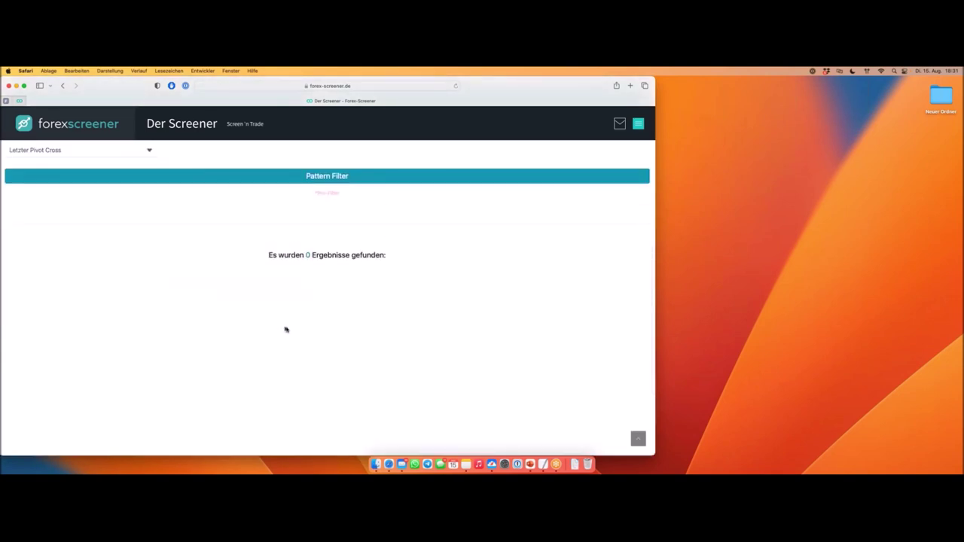
pyautogui.scroll(2, 286, 329)
pyautogui.click(315, 235)
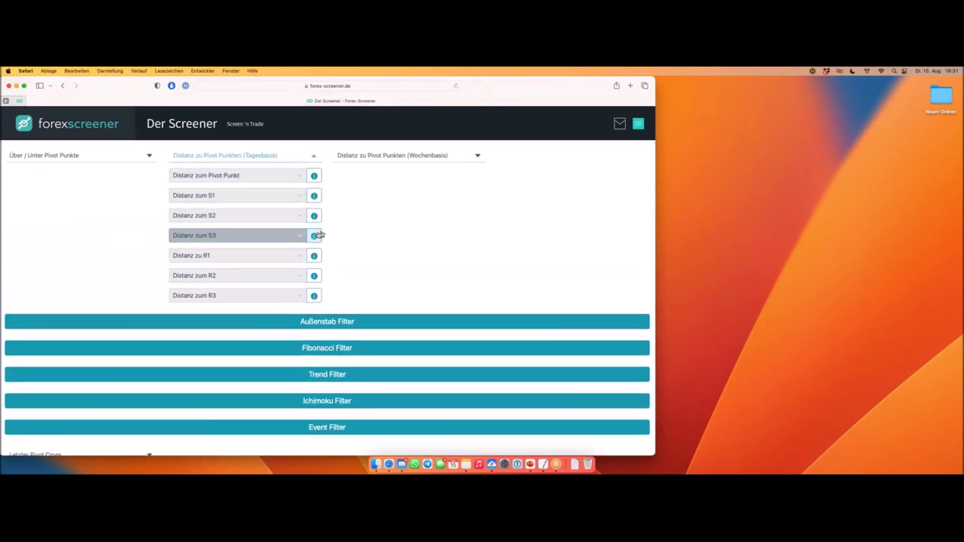
# Try the daily-basis distance to R3 filter at < 0.1%, check the results, and remove the filter.
pyautogui.click(290, 296)
pyautogui.click(217, 329)
pyautogui.scroll(-3, 301, 333)
pyautogui.scroll(-3, 308, 331)
pyautogui.scroll(5, 307, 330)
pyautogui.click(315, 256)
# Set the daily-basis distance to S2 filter to < 0.1% and go to the screener results.
pyautogui.click(235, 180)
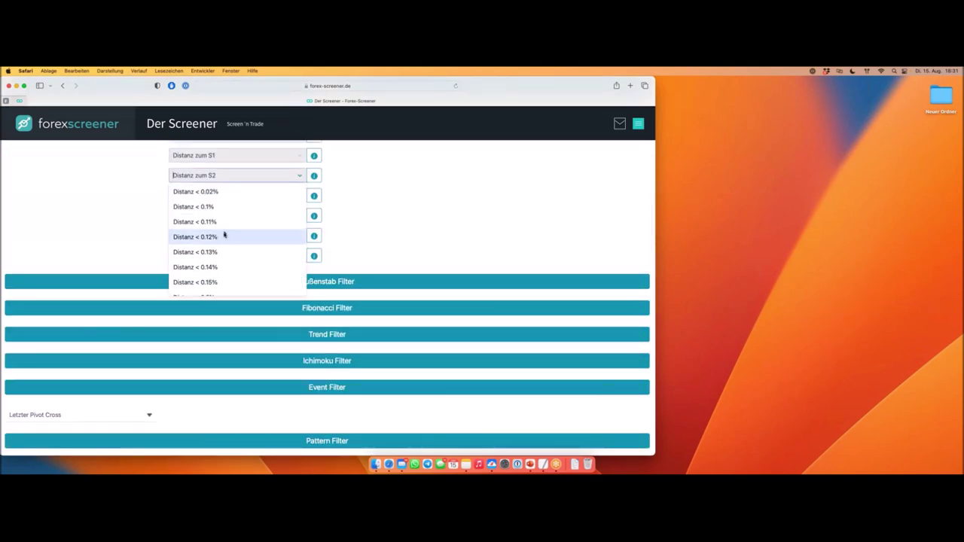
pyautogui.click(219, 208)
pyautogui.scroll(-5, 334, 225)
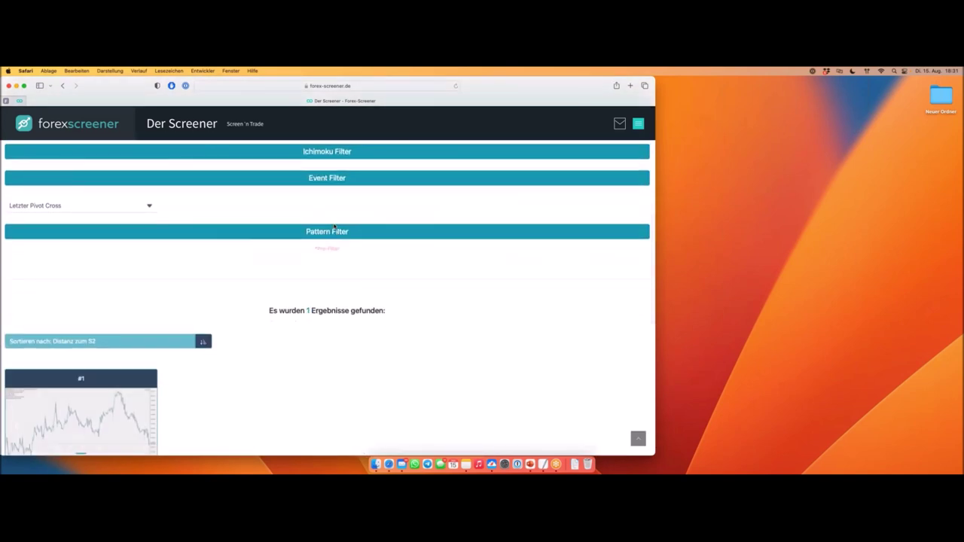
pyautogui.scroll(-2, 334, 224)
# Open the EURGBP.SPOT H1 result's chart in MetaTrader and switch to the MetaTrader desktop.
pyautogui.moveTo(126, 373)
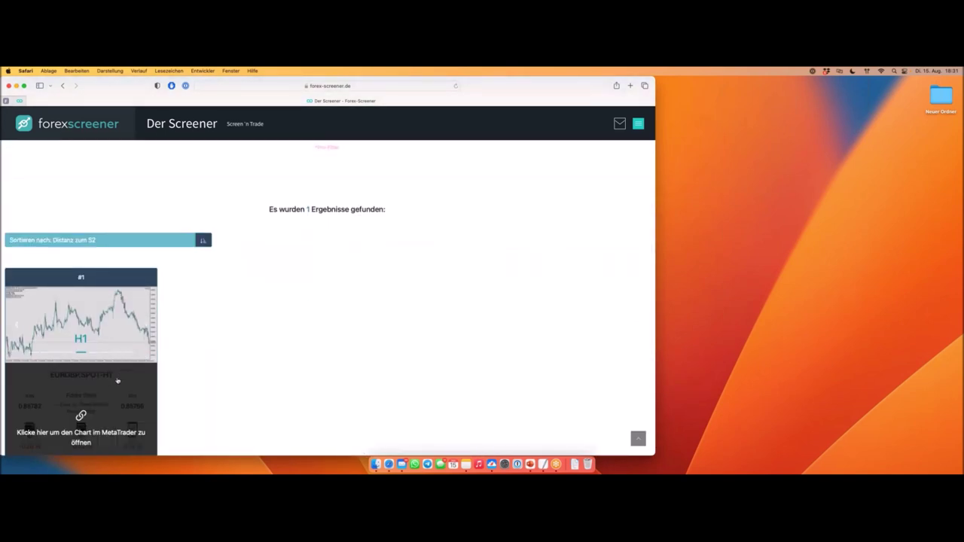
pyautogui.click(112, 382)
pyautogui.scroll(-1, 215, 306)
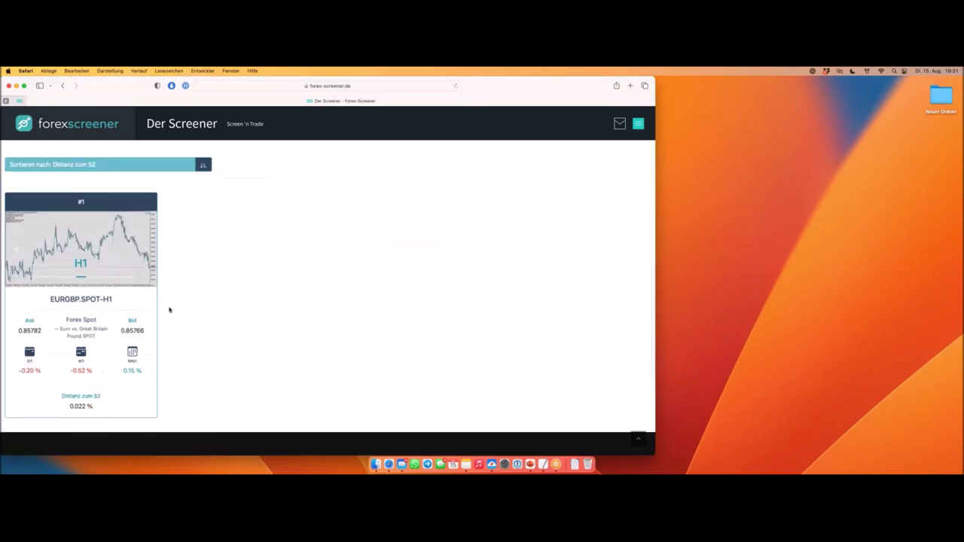
pyautogui.hotkey('ctrl', 'Right')
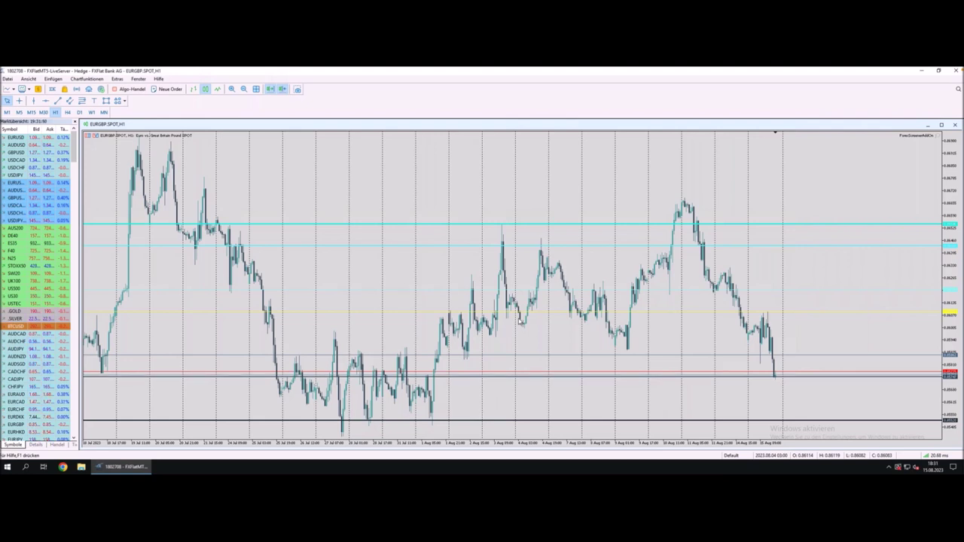
# Examine the S3 and S2 pivot lines on the EURGBP H1 chart against earlier price lows with the crosshair.
pyautogui.middleClick(537, 331)
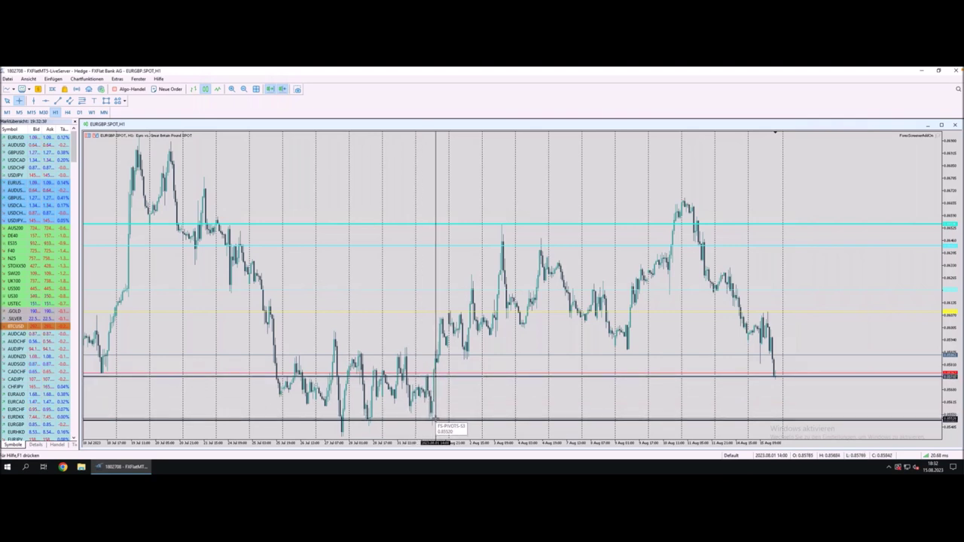
pyautogui.click(383, 411)
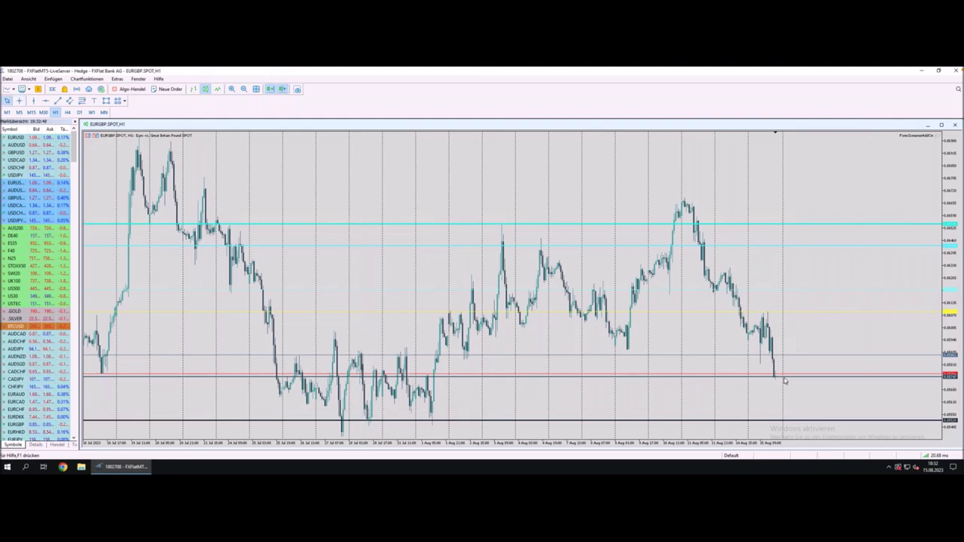
pyautogui.moveTo(783, 378)
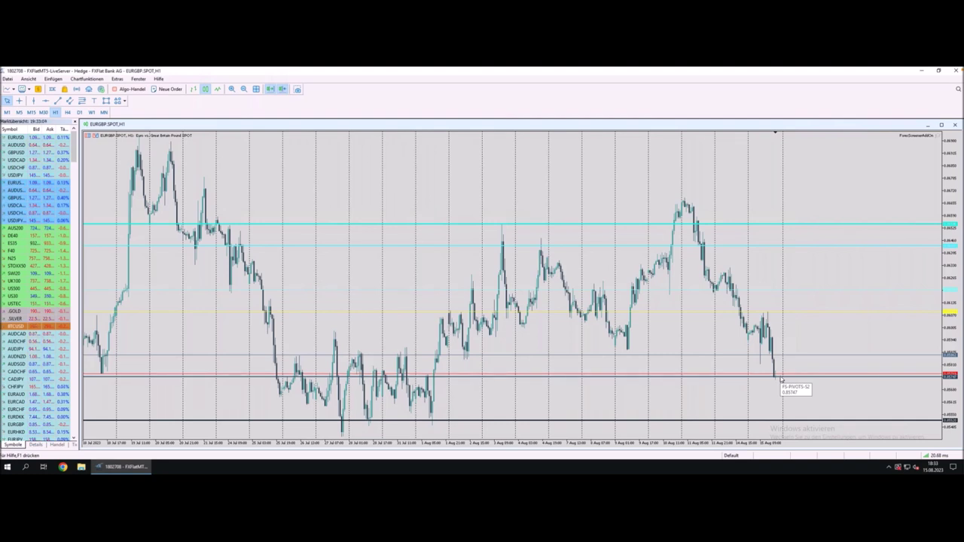
pyautogui.middleClick(782, 380)
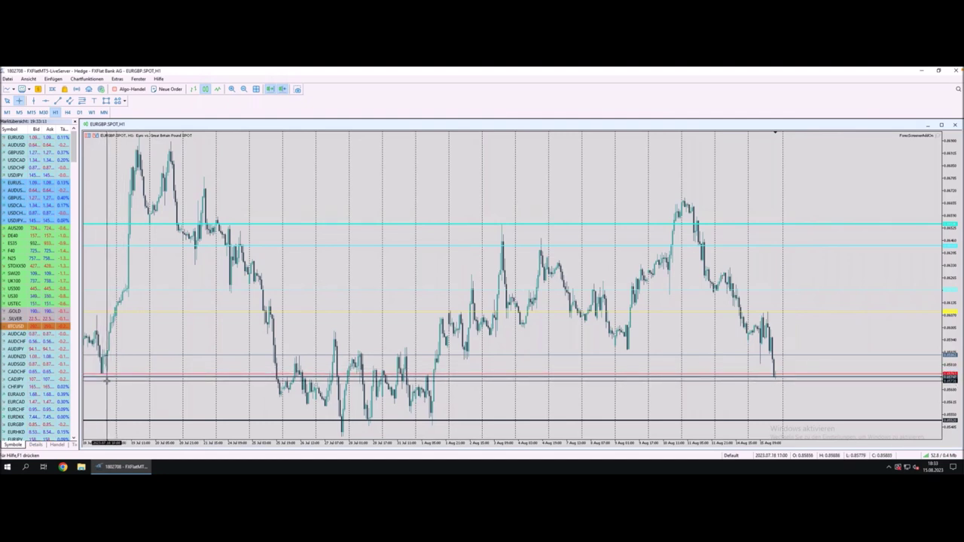
pyautogui.press('Escape')
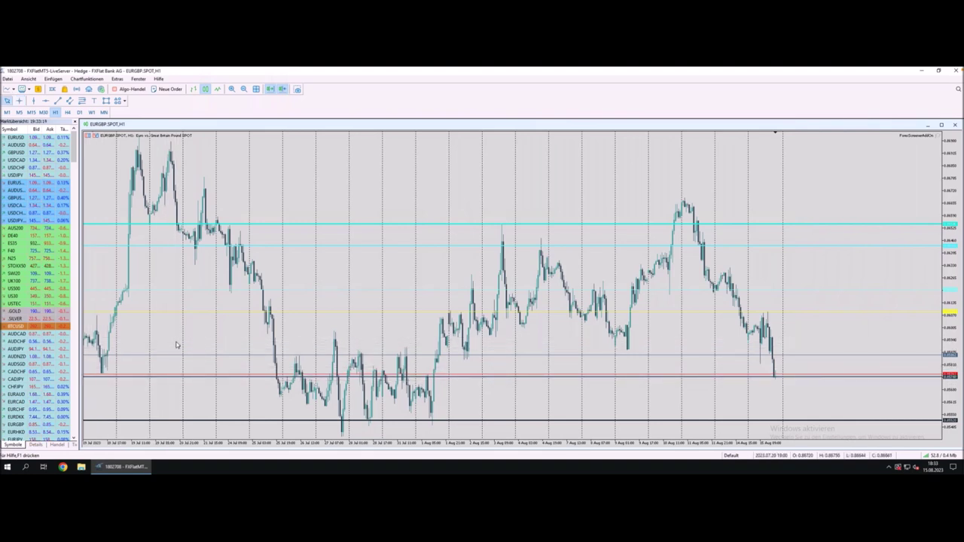
pyautogui.middleClick(140, 349)
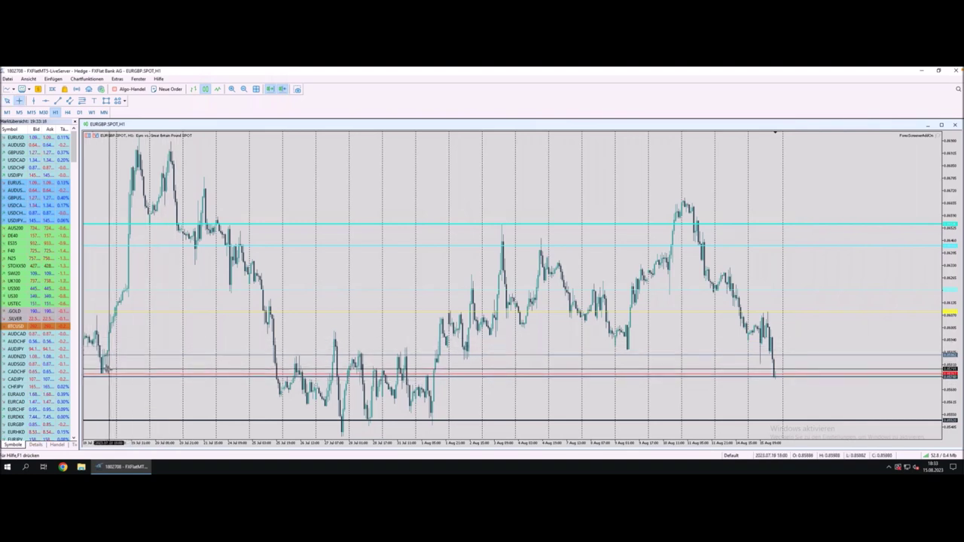
pyautogui.press('Escape')
# Examine a longer stretch of EURGBP H1 history along the S2 pivot line with the crosshair.
pyautogui.press('-')
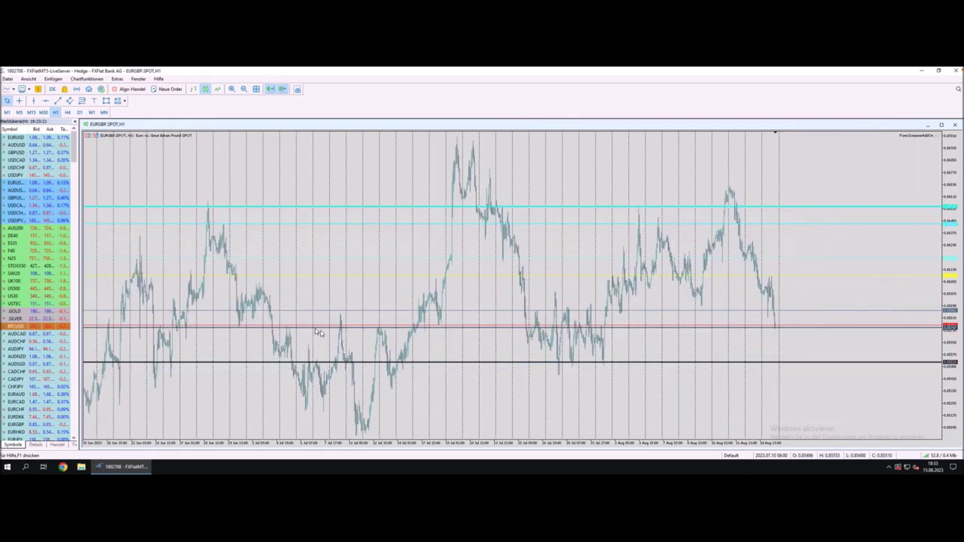
pyautogui.middleClick(250, 331)
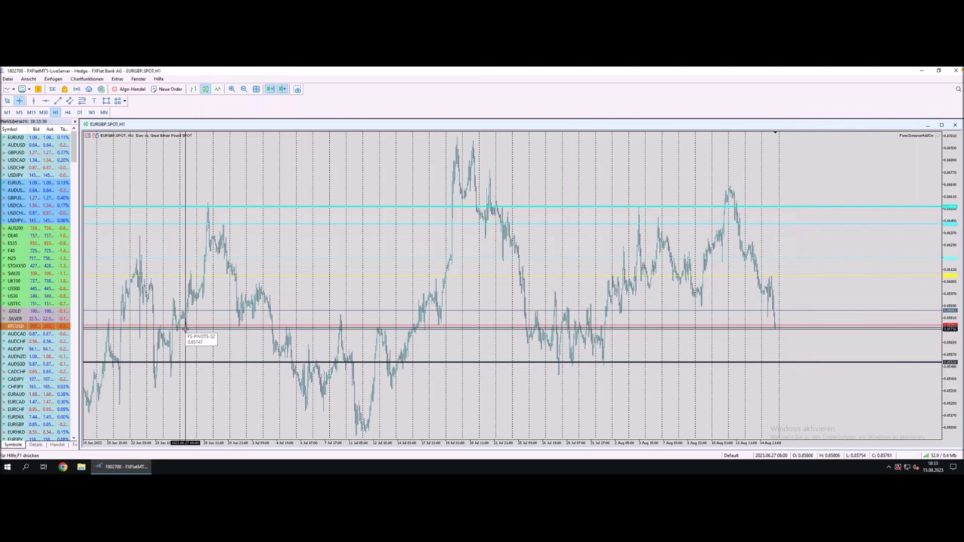
pyautogui.press('Escape')
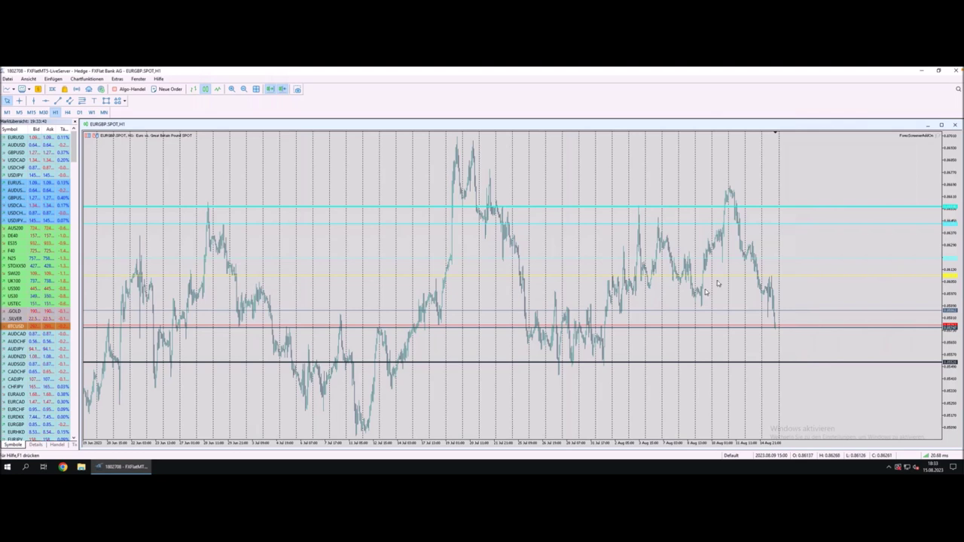
pyautogui.middleClick(728, 298)
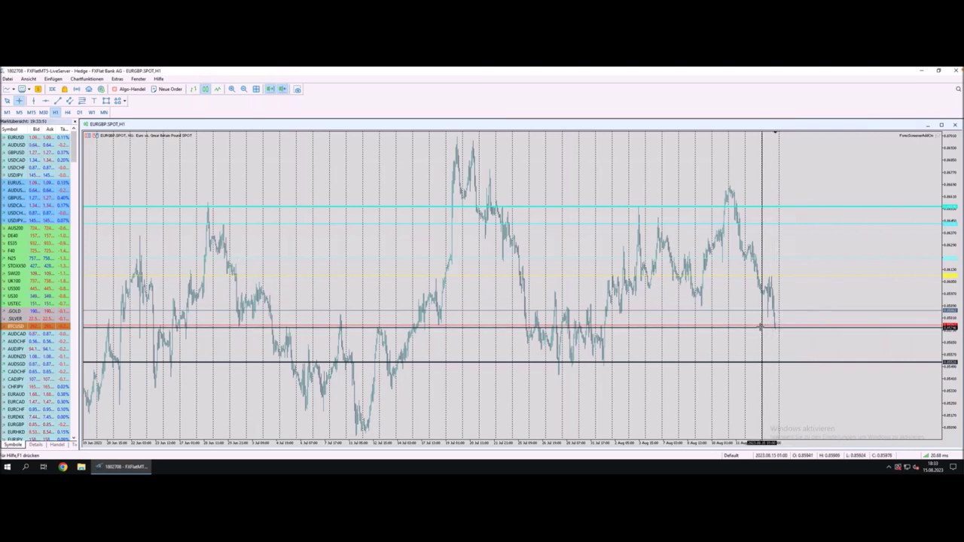
pyautogui.press('Escape')
# Examine the area from the latest EURGBP candles down to the S3 pivot line at closer range with the crosshair.
pyautogui.press('+')
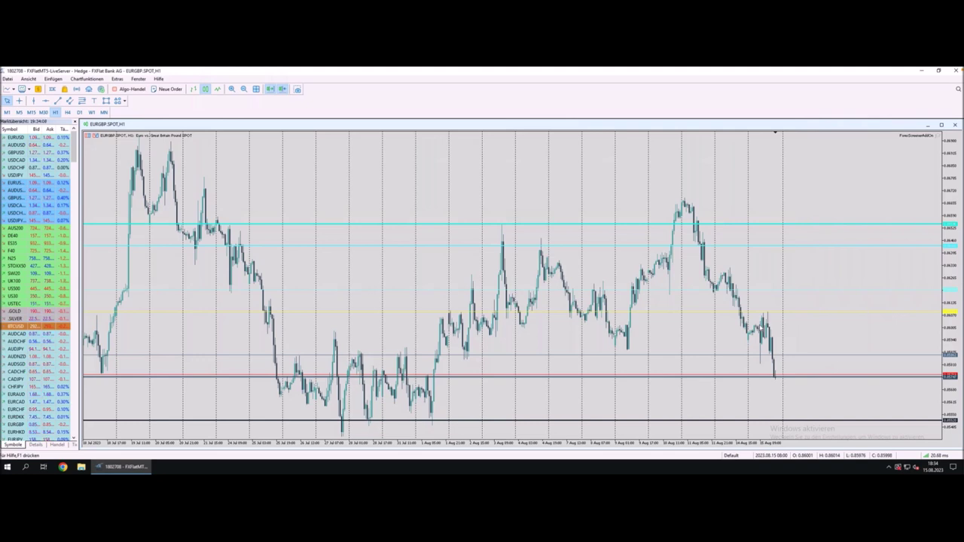
pyautogui.middleClick(771, 324)
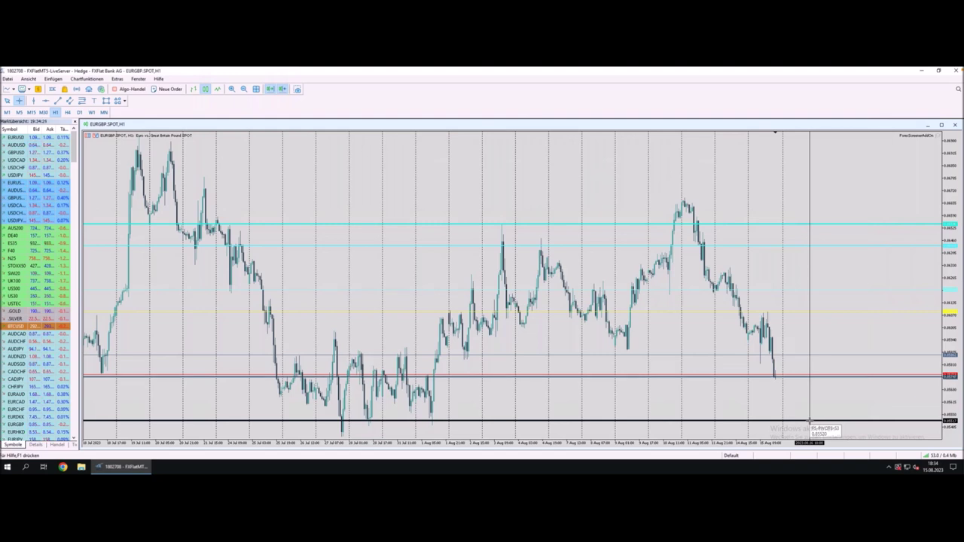
pyautogui.press('Escape')
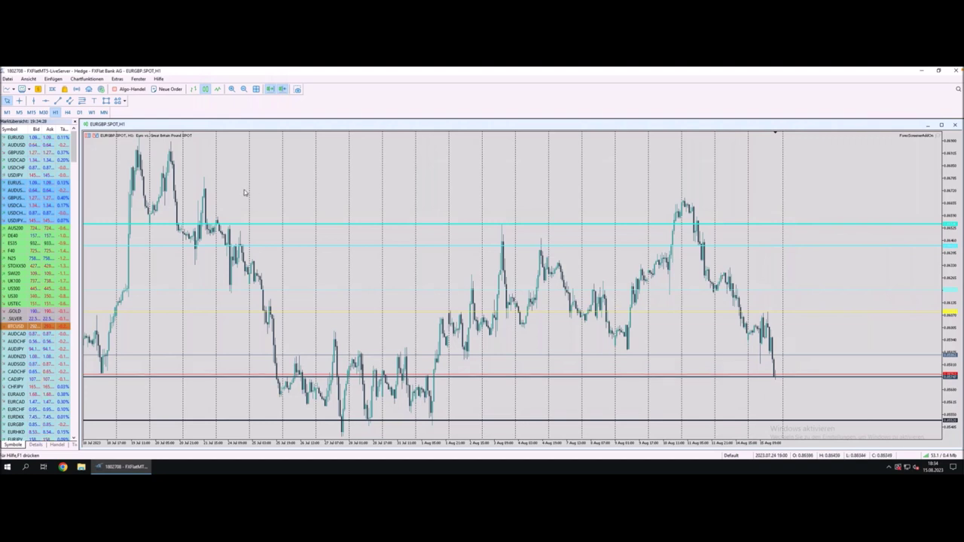
# Check the latest EURGBP H1 low at the S2 line, switch the chart to M5 and compress its price scale slightly.
pyautogui.middleClick(481, 252)
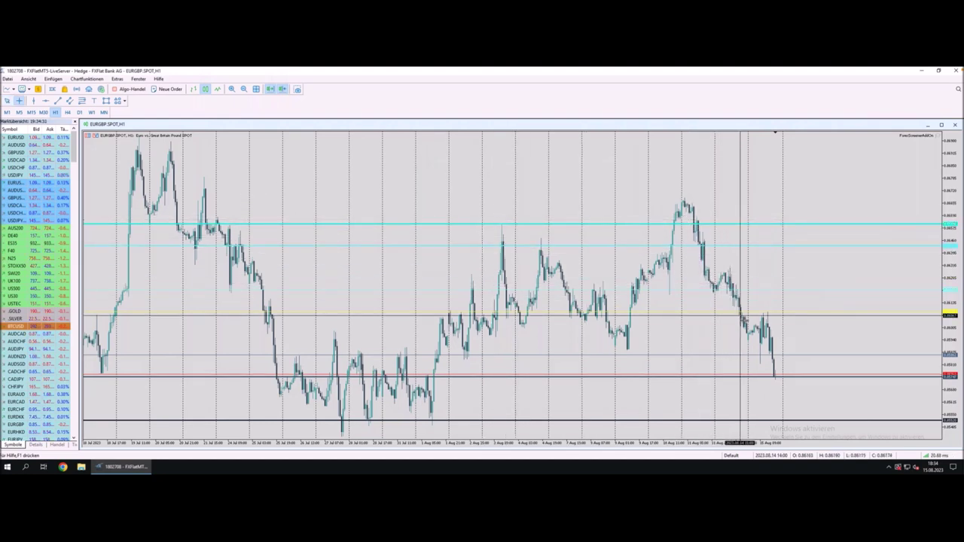
pyautogui.click(776, 377)
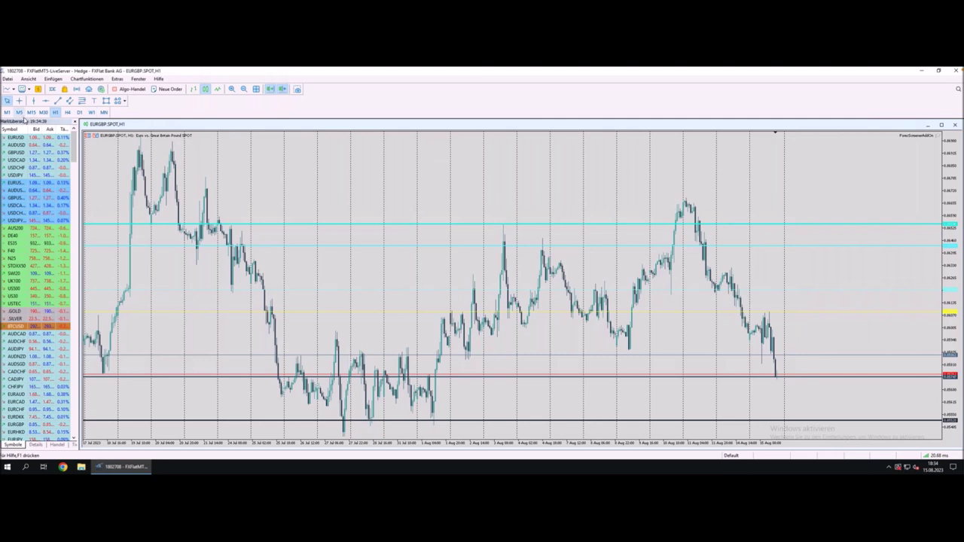
pyautogui.click(19, 112)
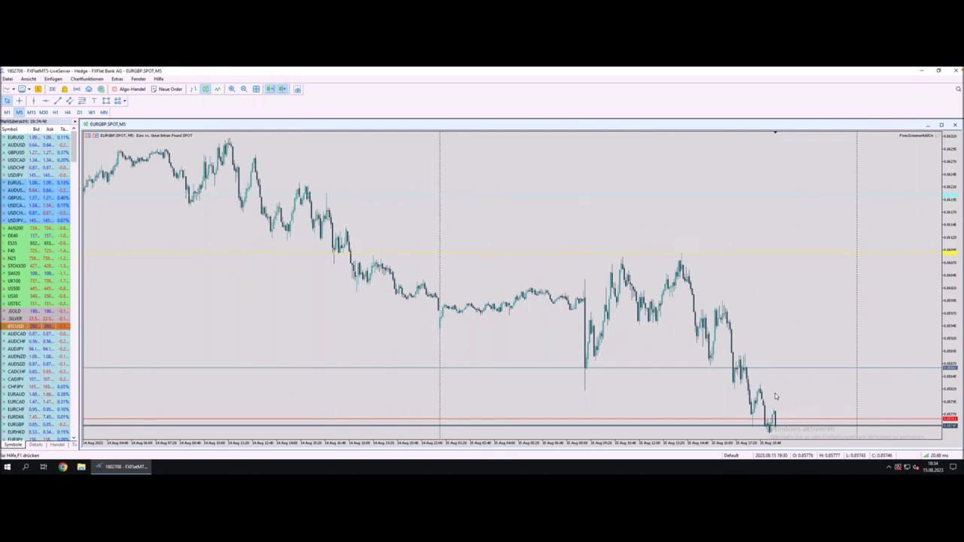
pyautogui.moveTo(950, 292); pyautogui.dragTo(937, 302)
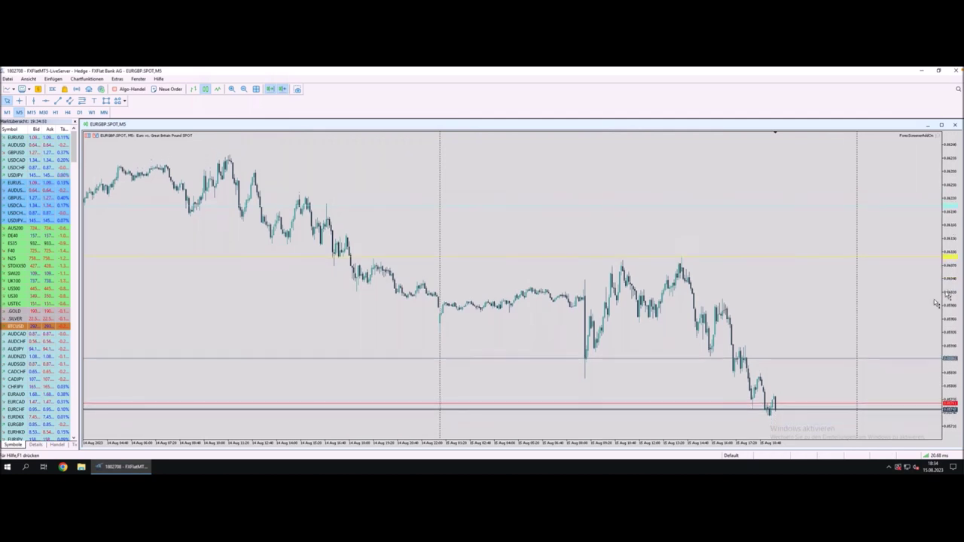
# Examine the latest EURGBP M5 price action around the S2 pivot line and the preceding swing highs with the crosshair.
pyautogui.middleClick(759, 404)
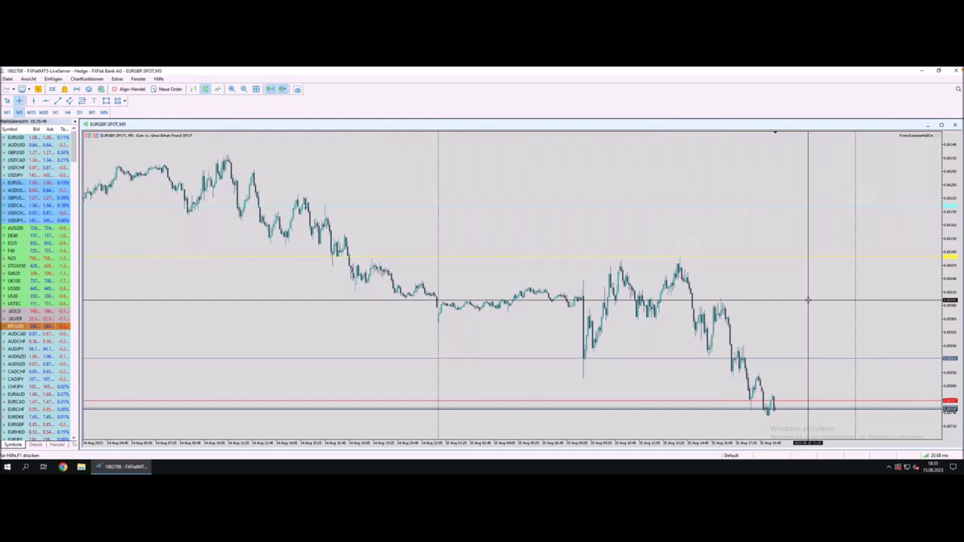
pyautogui.press('Escape')
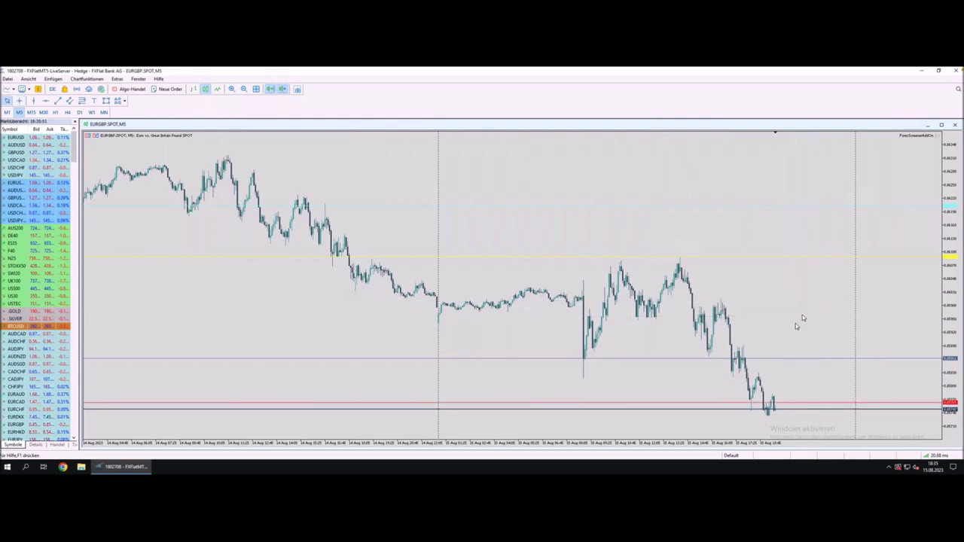
pyautogui.middleClick(792, 333)
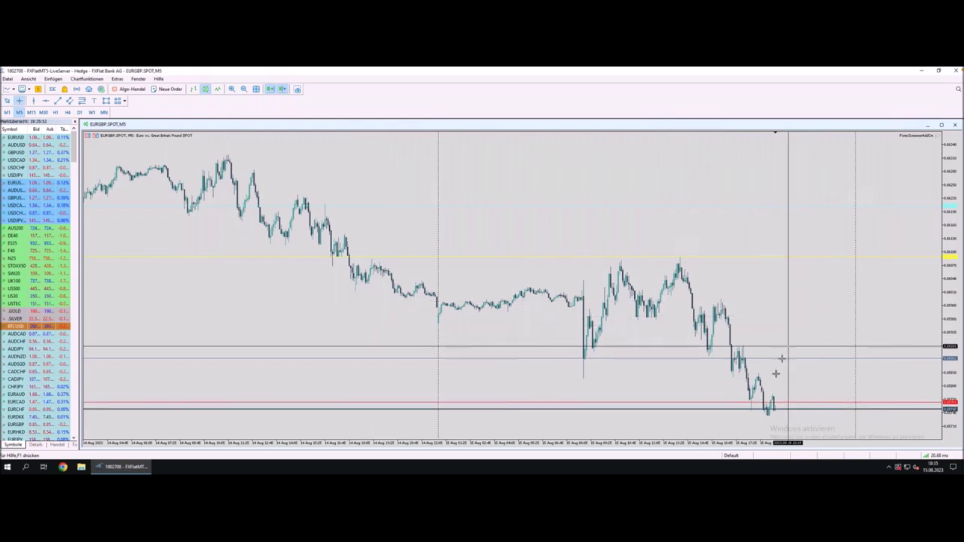
pyautogui.moveTo(772, 395)
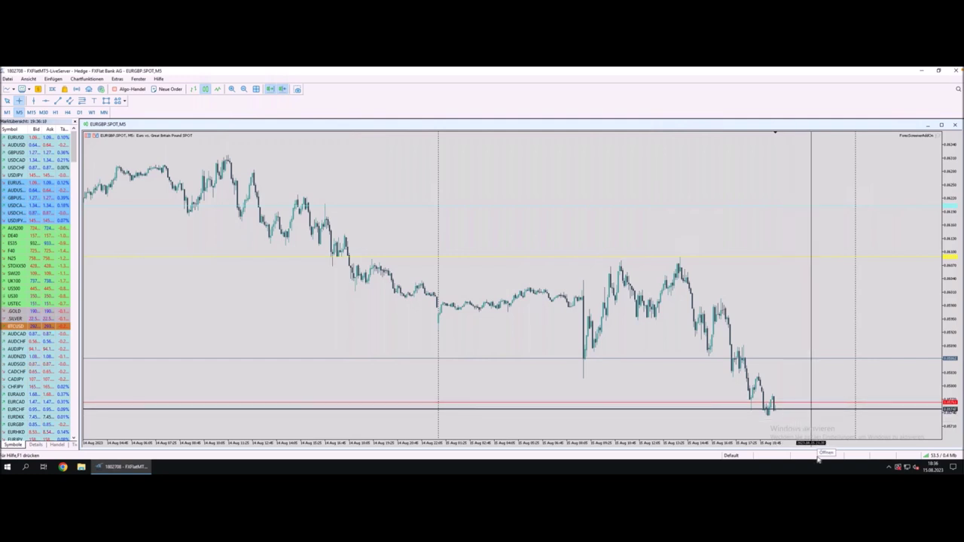
pyautogui.middleClick(801, 388)
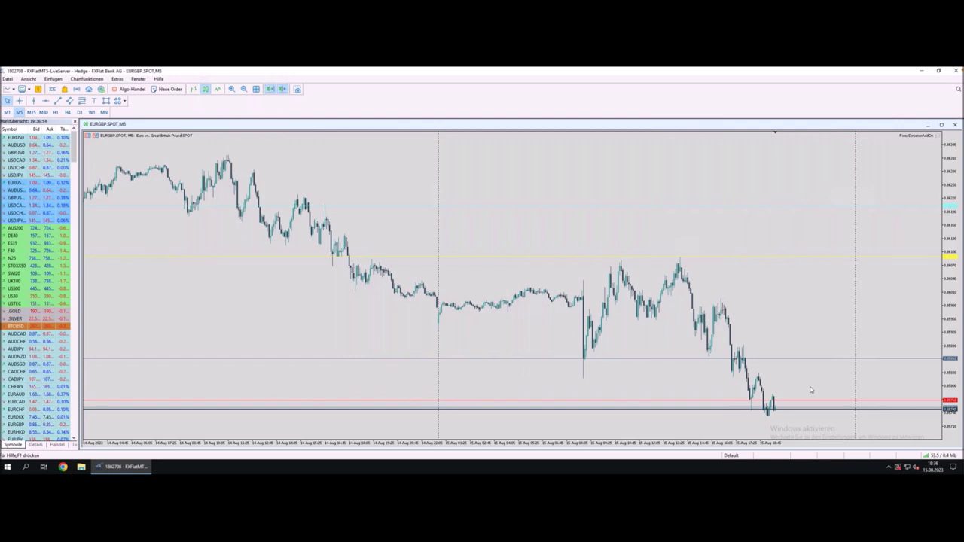
pyautogui.middleClick(790, 389)
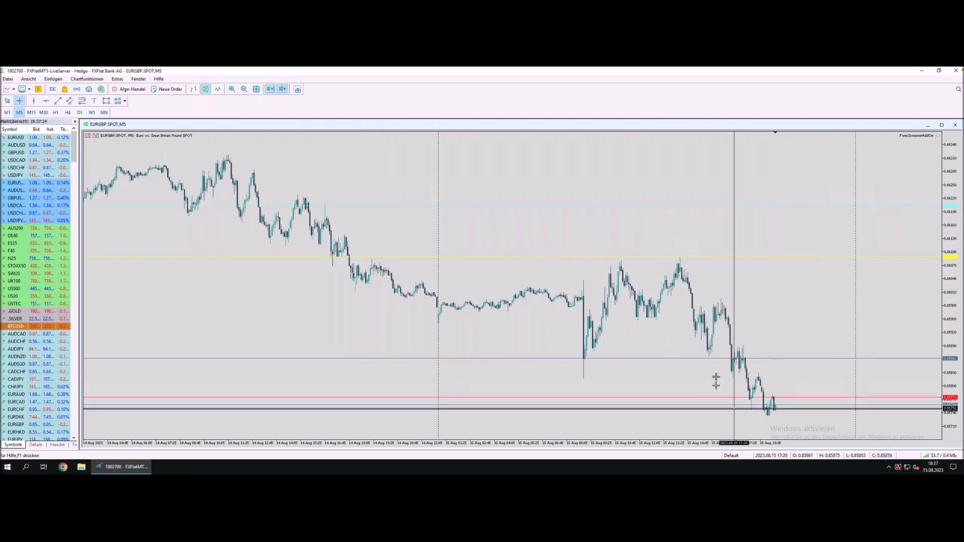
pyautogui.click(761, 333)
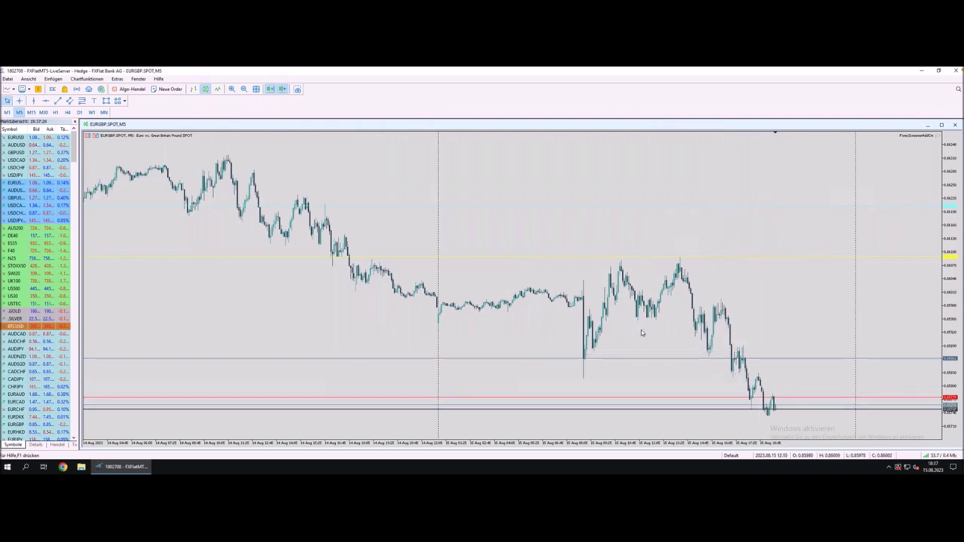
# Return to the forex screener and replace the daily S2 distance filter with Distanz zum R2 set to Distanz < 0.1%.
pyautogui.hotkey('ctrl', 'Left')
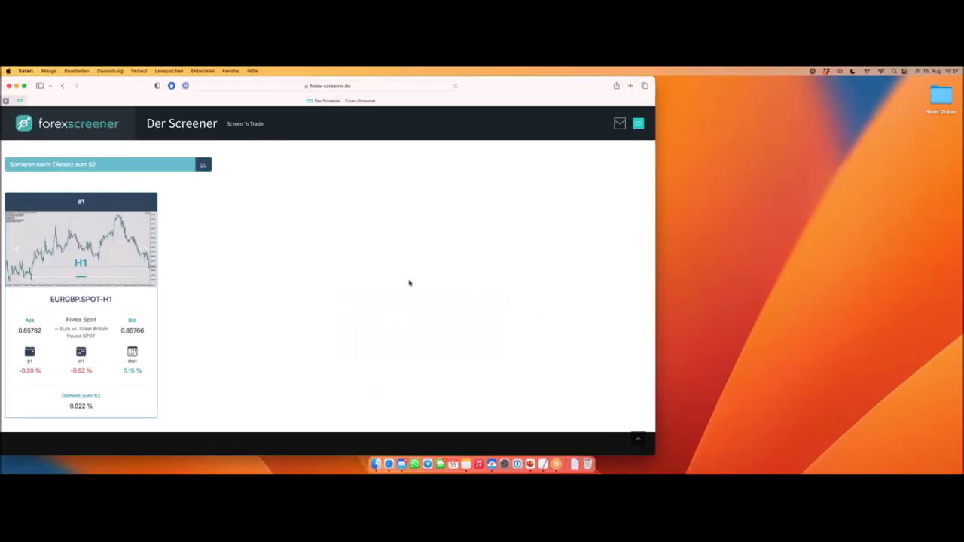
pyautogui.scroll(10, 323, 259)
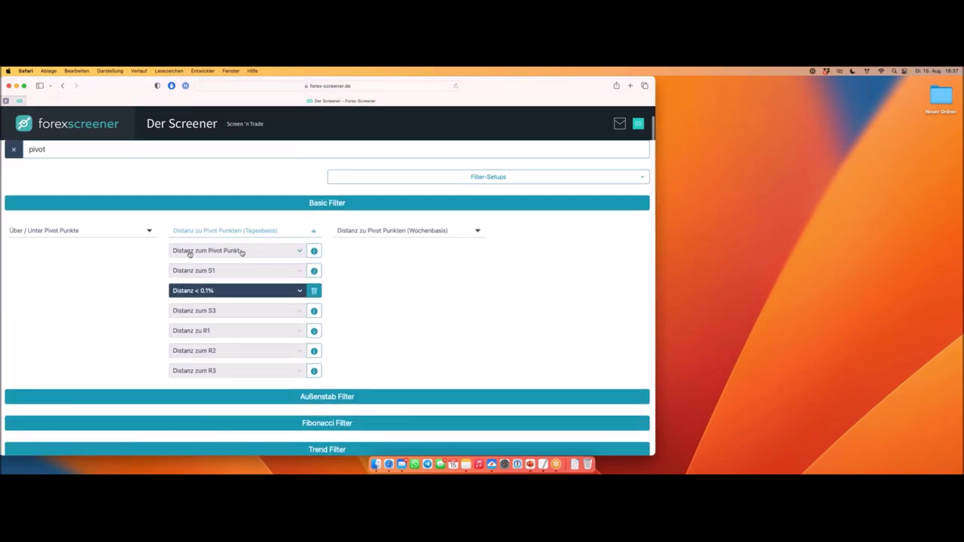
pyautogui.click(314, 290)
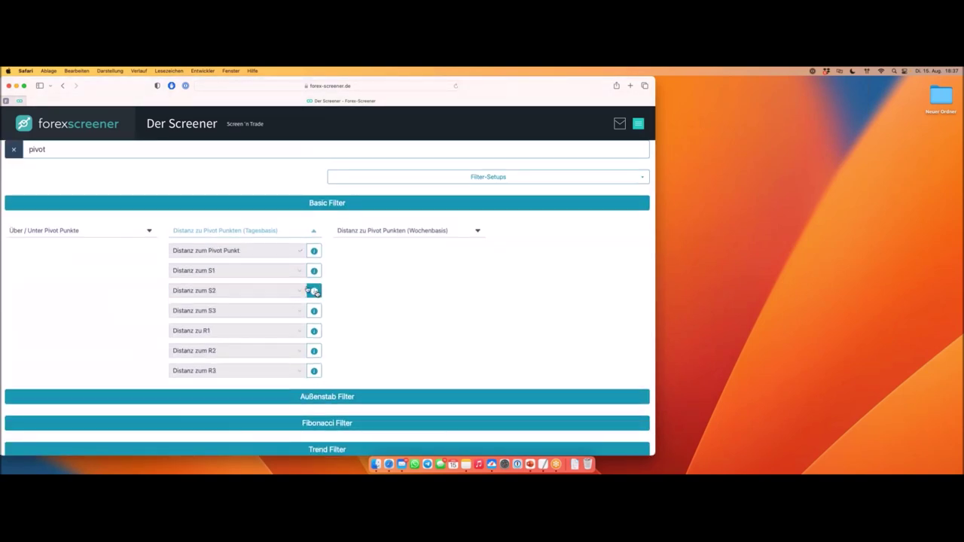
pyautogui.click(241, 350)
pyautogui.click(225, 382)
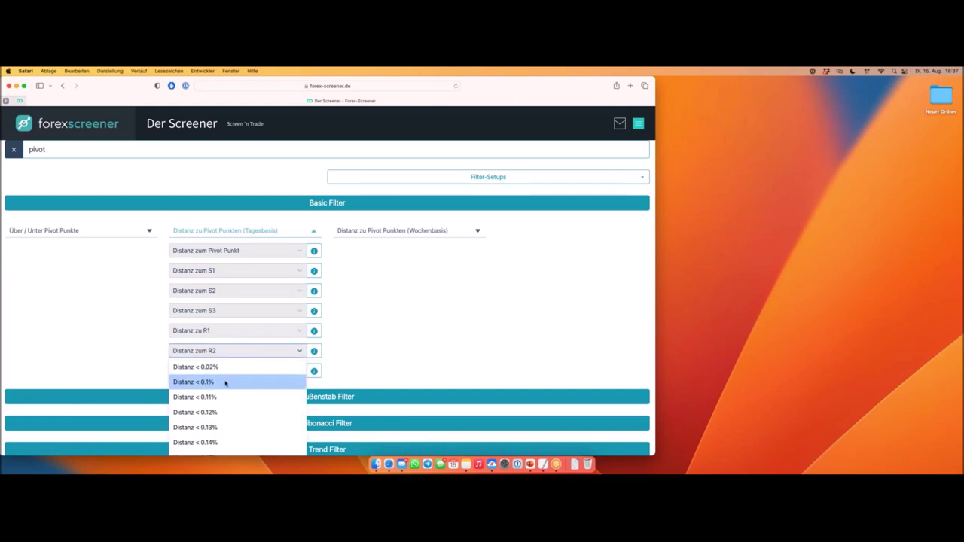
pyautogui.scroll(-3, 381, 341)
pyautogui.scroll(-10, 378, 340)
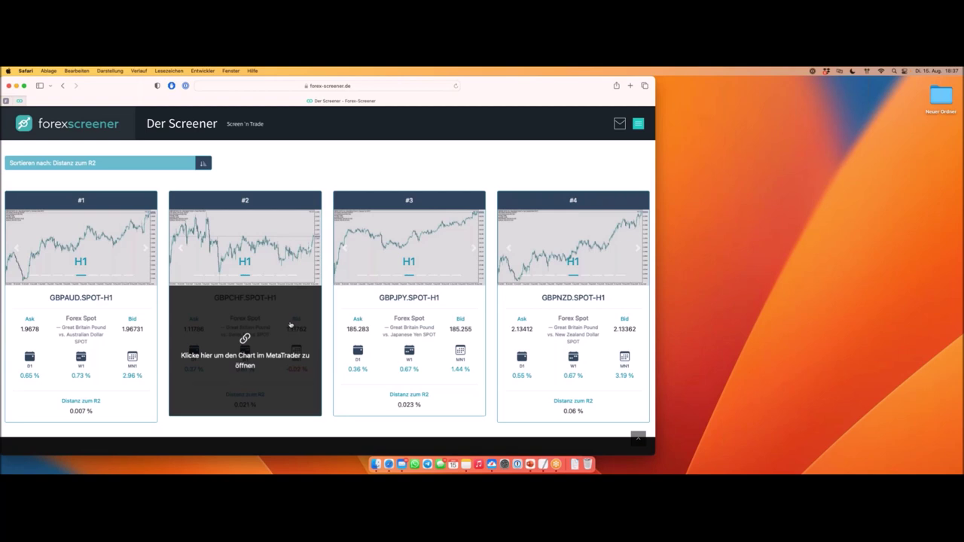
# Open the GBPCHF.SPOT H1 result's chart in MetaTrader and examine its R2 and R3 pivot lines with the crosshair.
pyautogui.click(290, 325)
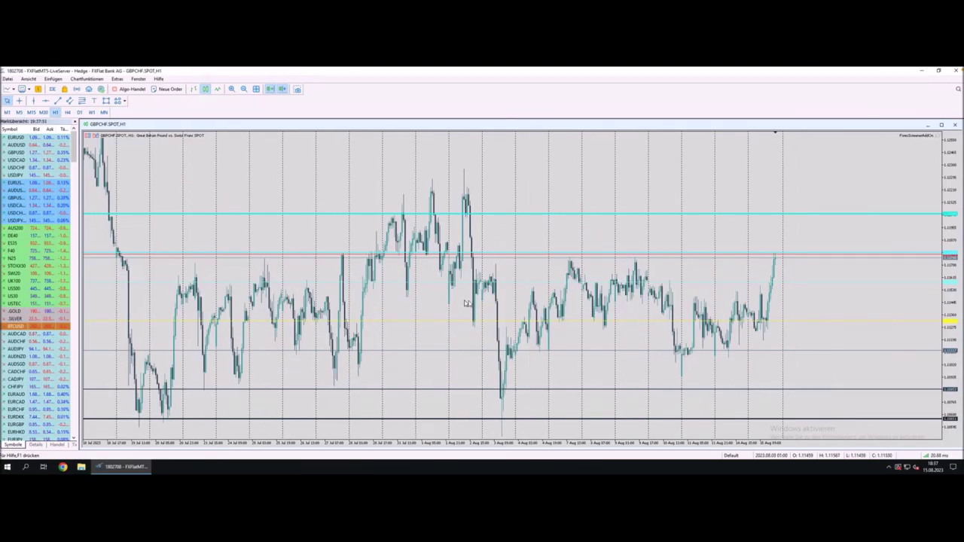
pyautogui.hotkey('ctrl', 'f')
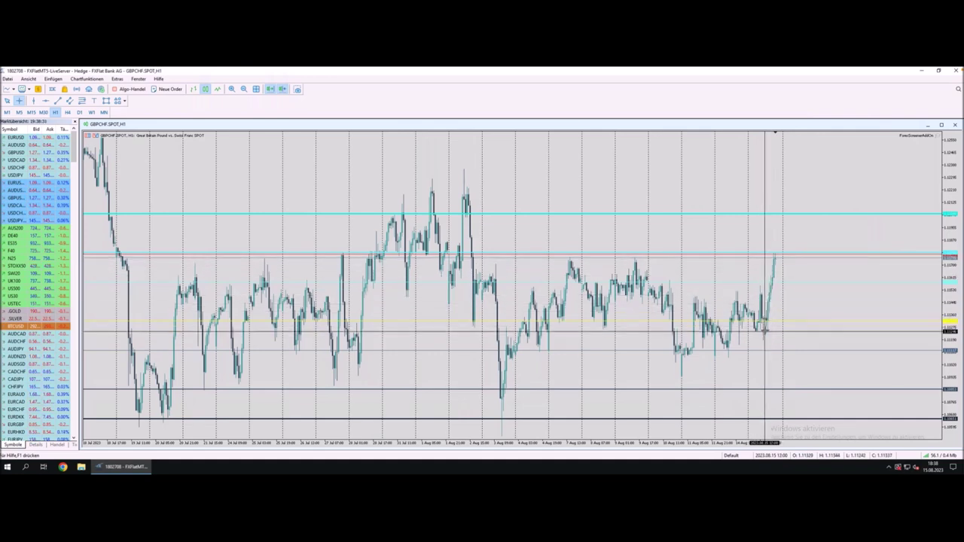
pyautogui.moveTo(782, 211)
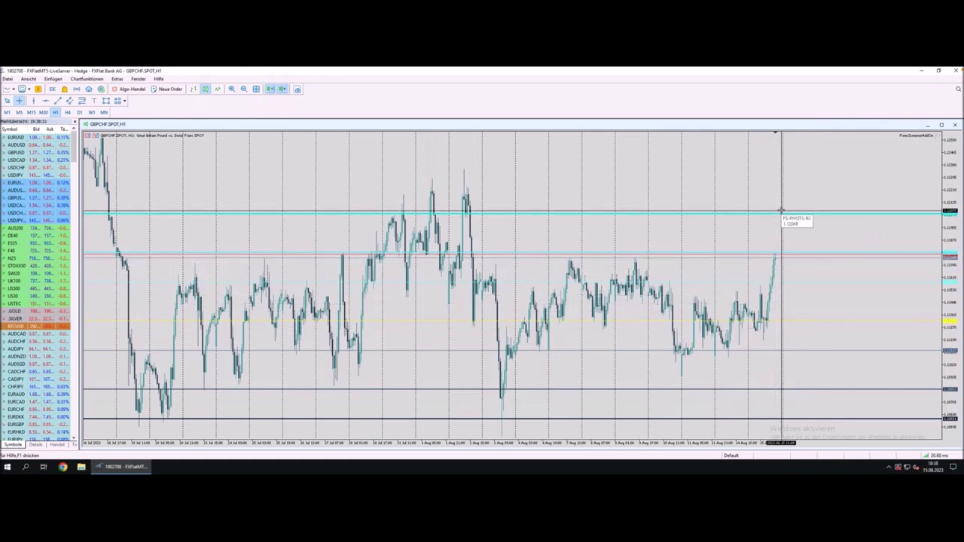
pyautogui.moveTo(764, 325)
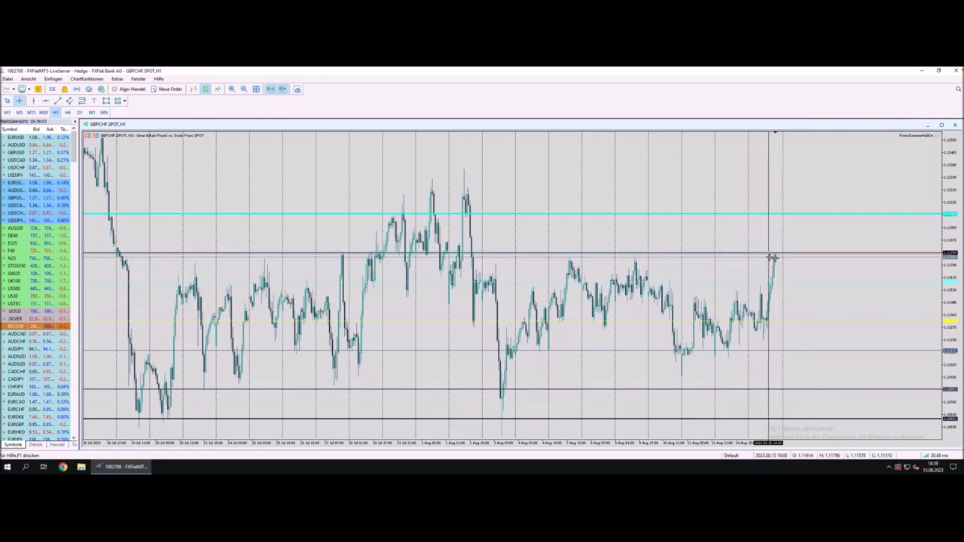
pyautogui.moveTo(776, 256)
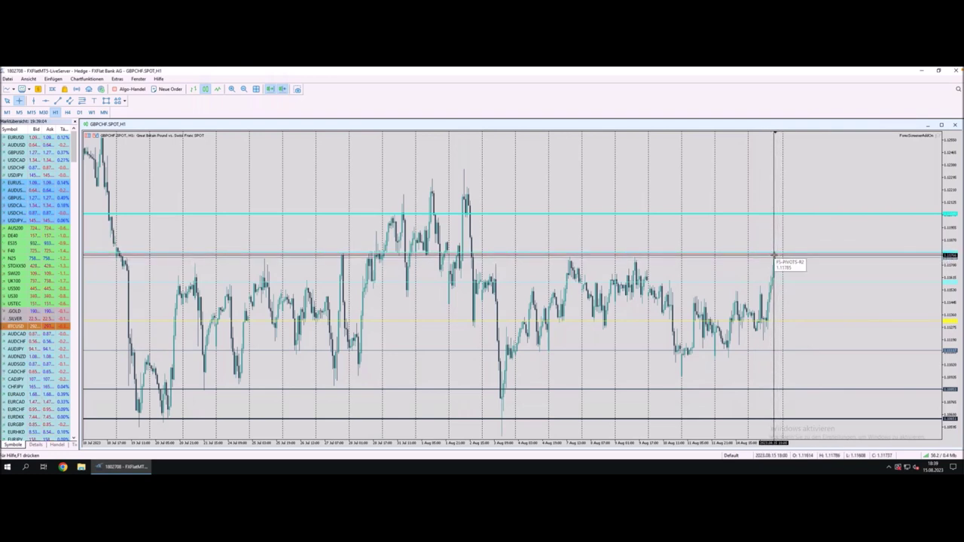
pyautogui.moveTo(786, 283)
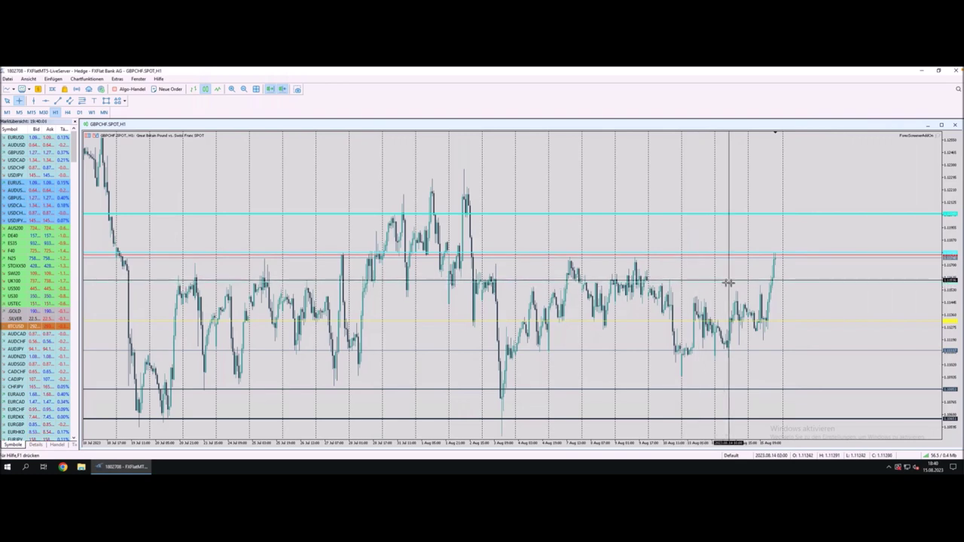
pyautogui.press('Escape')
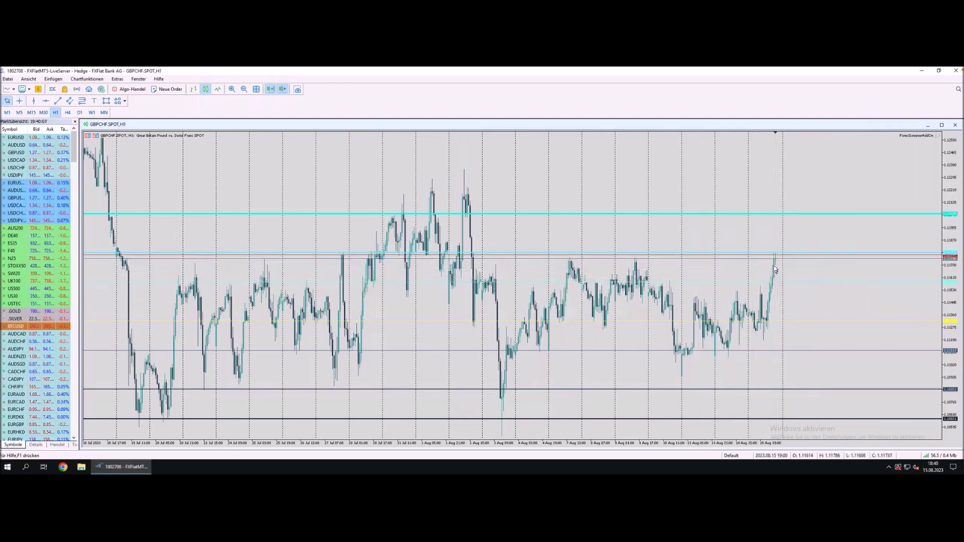
# Switch the GBPCHF chart to M5 and examine the area between the R2 and R1 pivot lines with the crosshair.
pyautogui.click(20, 113)
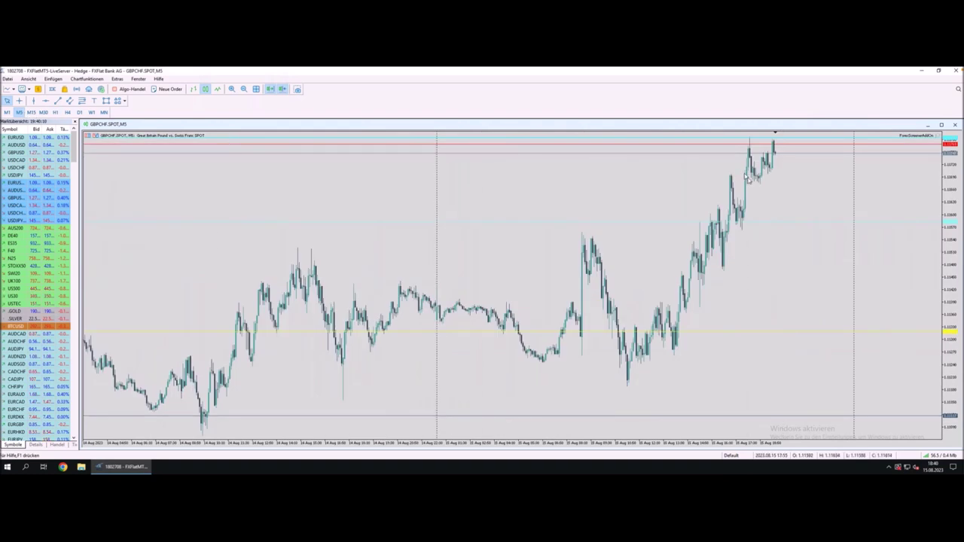
pyautogui.middleClick(783, 184)
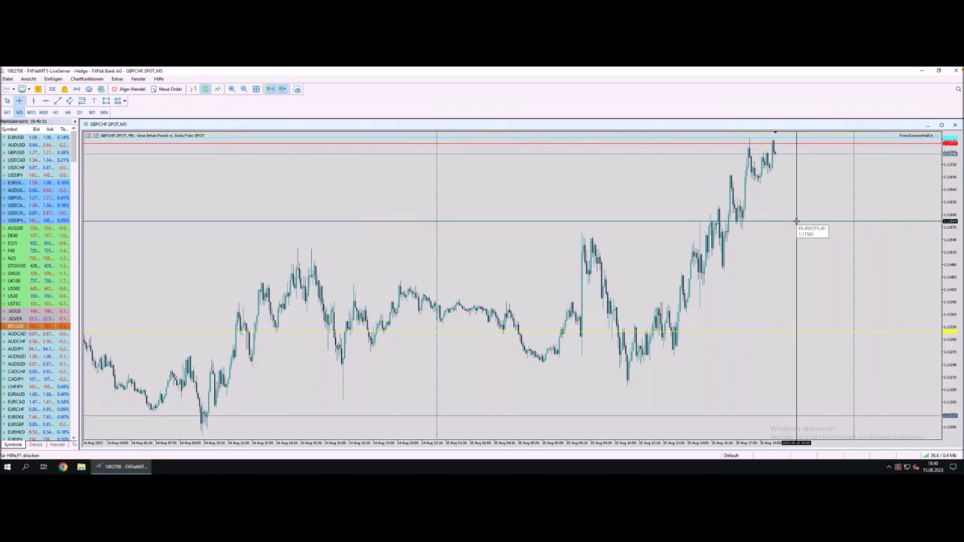
pyautogui.press('Escape')
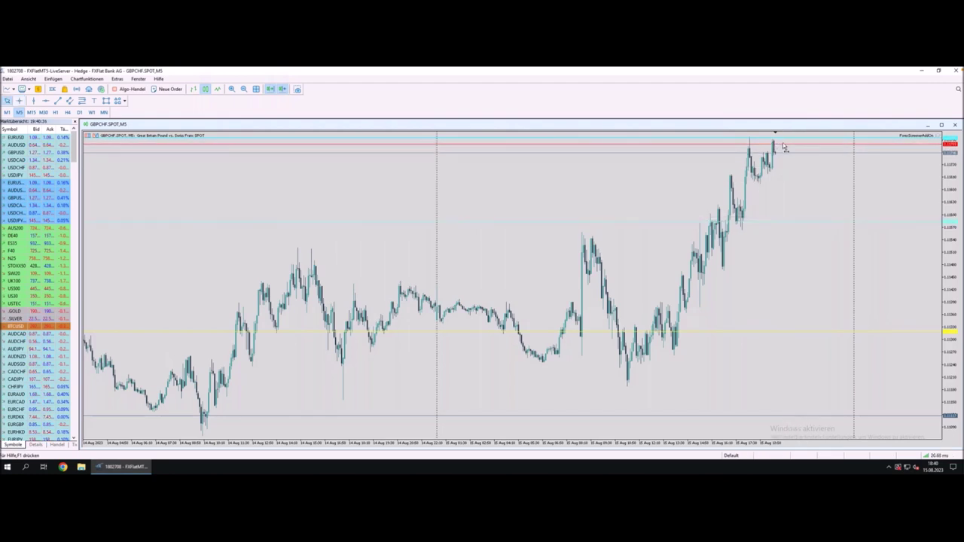
pyautogui.middleClick(787, 153)
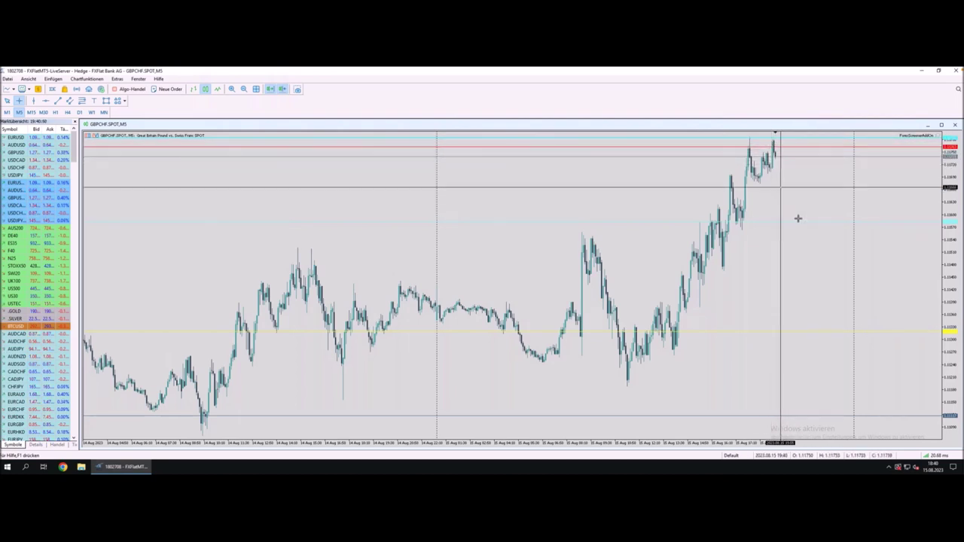
pyautogui.press('Escape')
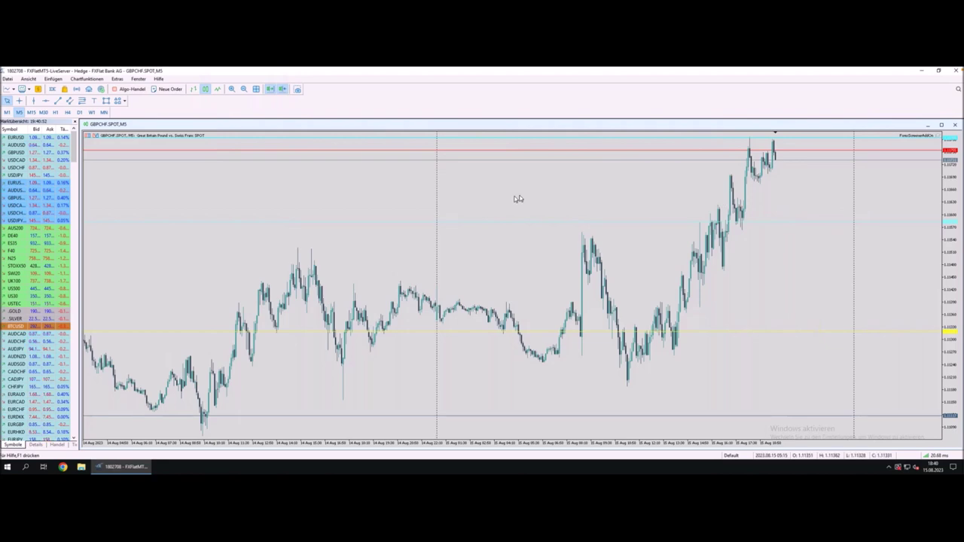
# Switch from MetaTrader past the screener to the presentation slide titled Widerstandshandel.
pyautogui.hotkey('ctrl', 'Left')
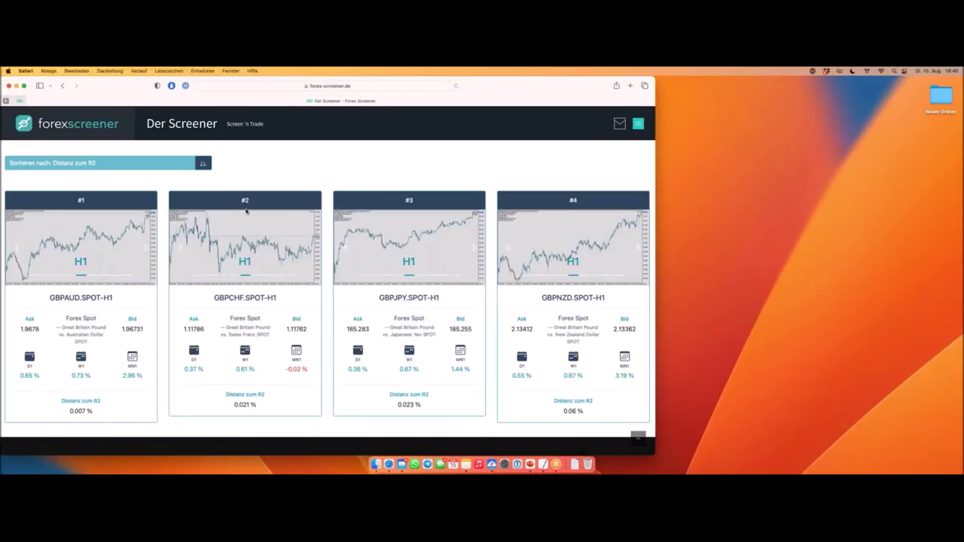
pyautogui.hotkey('ctrl', 'Left')
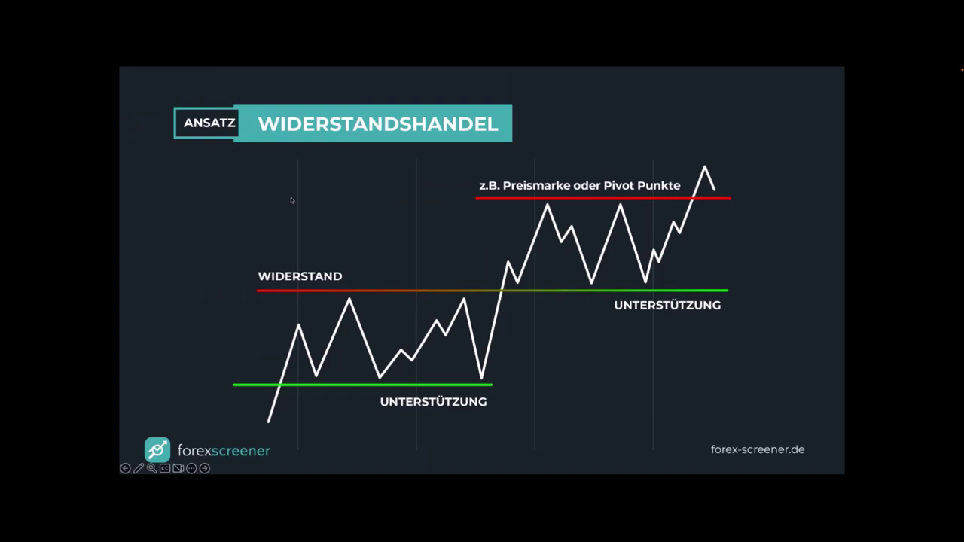
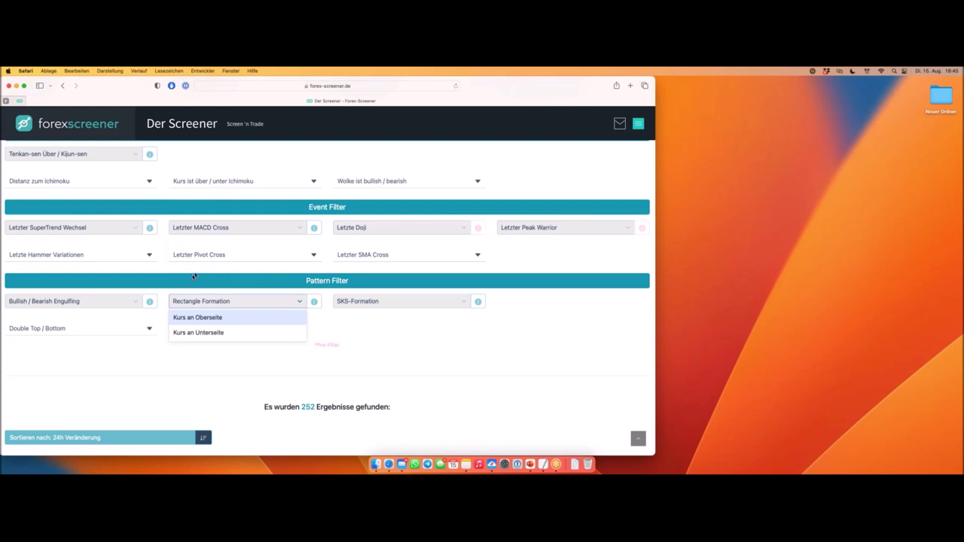
# Try the Rectangle Formation pattern filter with Kurs an Unterseite and clear it again.
pyautogui.click(230, 336)
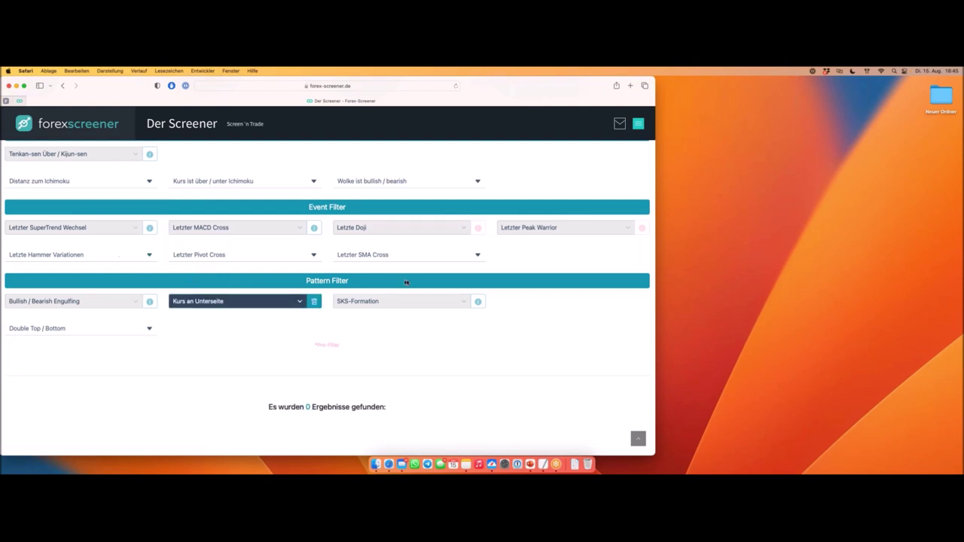
pyautogui.click(264, 304)
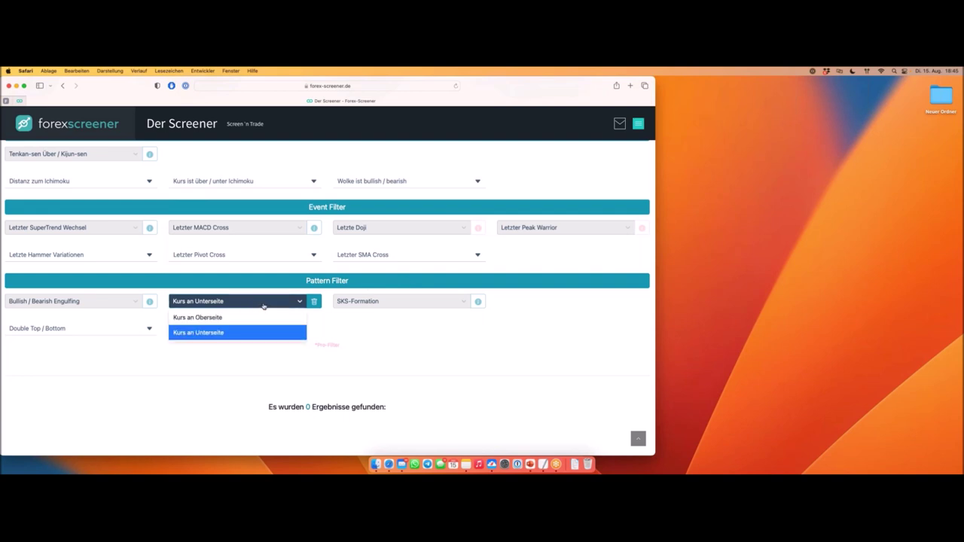
pyautogui.click(315, 302)
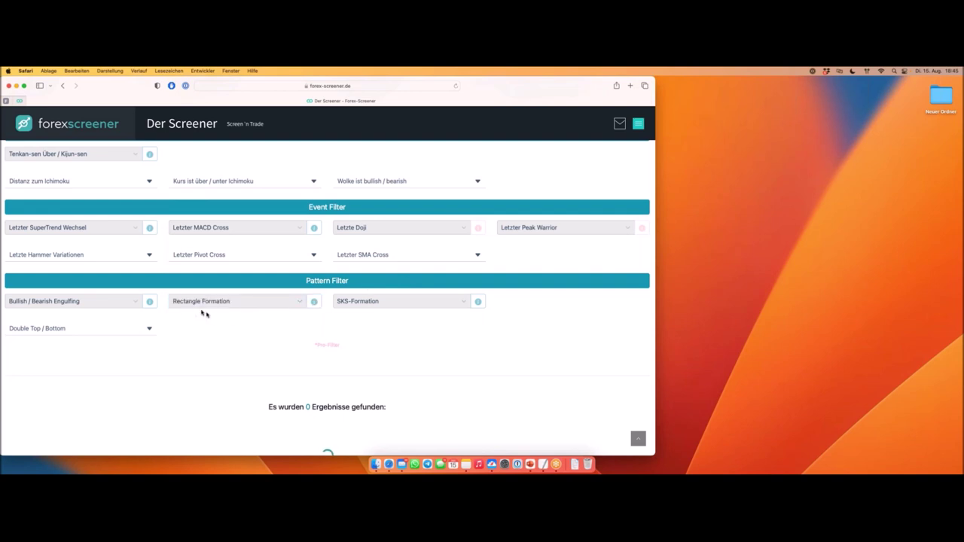
# Try the Rectangle Formation filter with Kurs an Unterseite and then Kurs an Oberseite, clearing it each time.
pyautogui.click(269, 304)
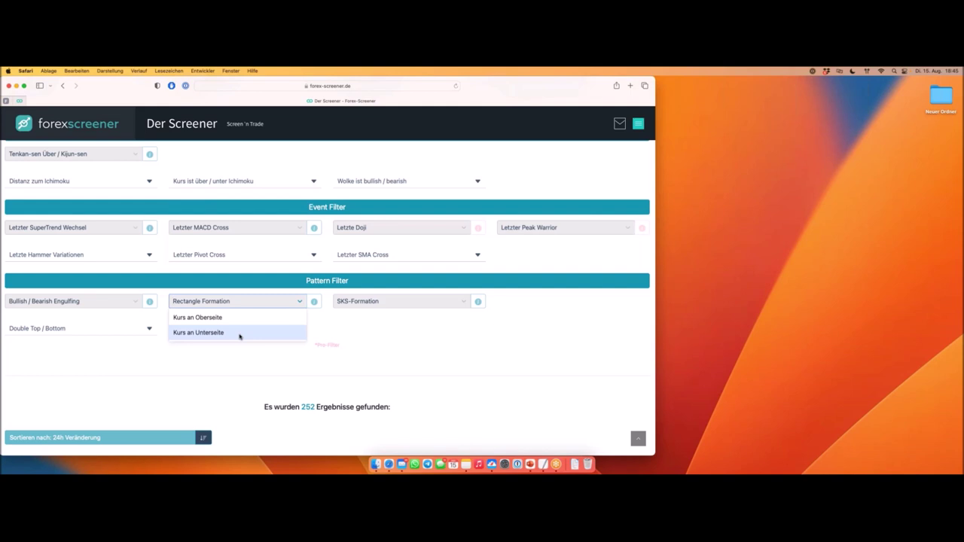
pyautogui.click(240, 334)
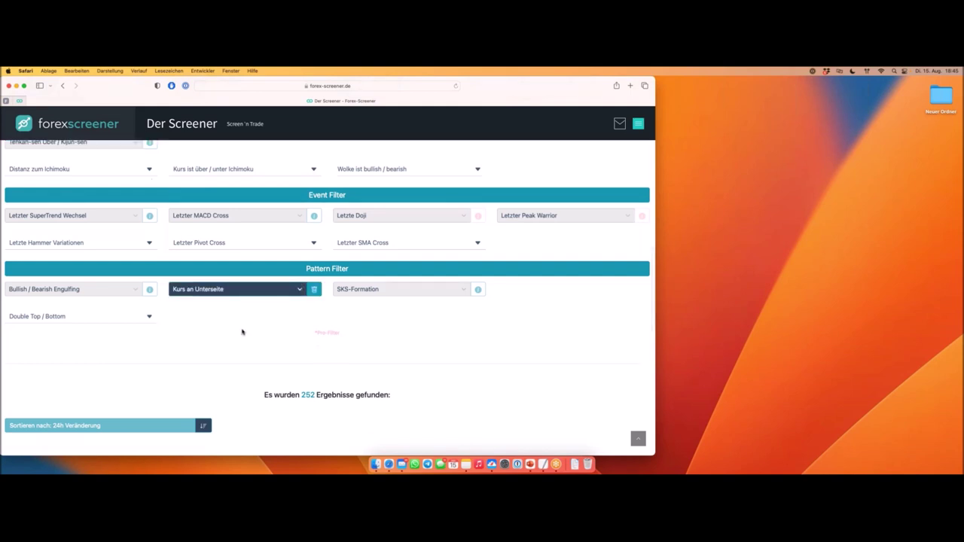
pyautogui.scroll(10, 243, 331)
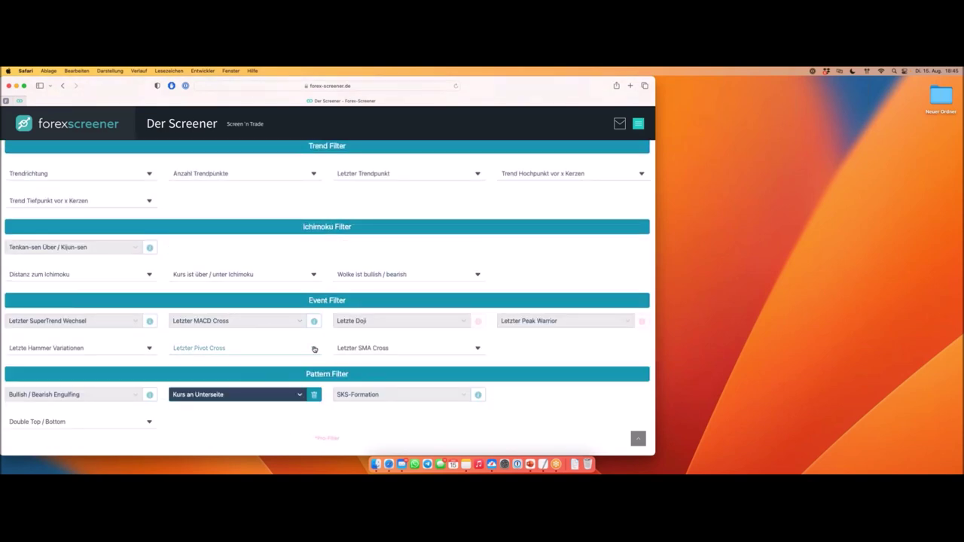
pyautogui.scroll(-5, 275, 315)
pyautogui.scroll(15, 226, 253)
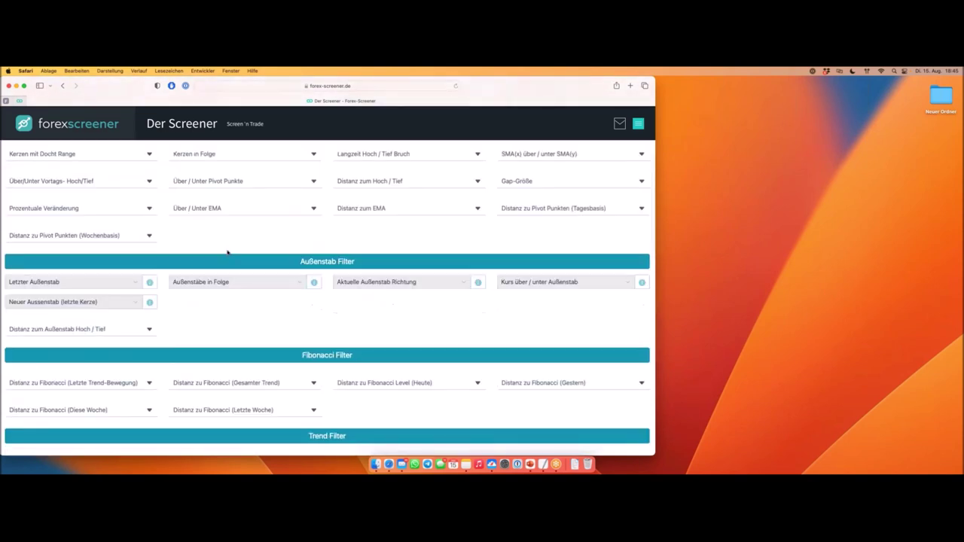
pyautogui.scroll(-15, 222, 271)
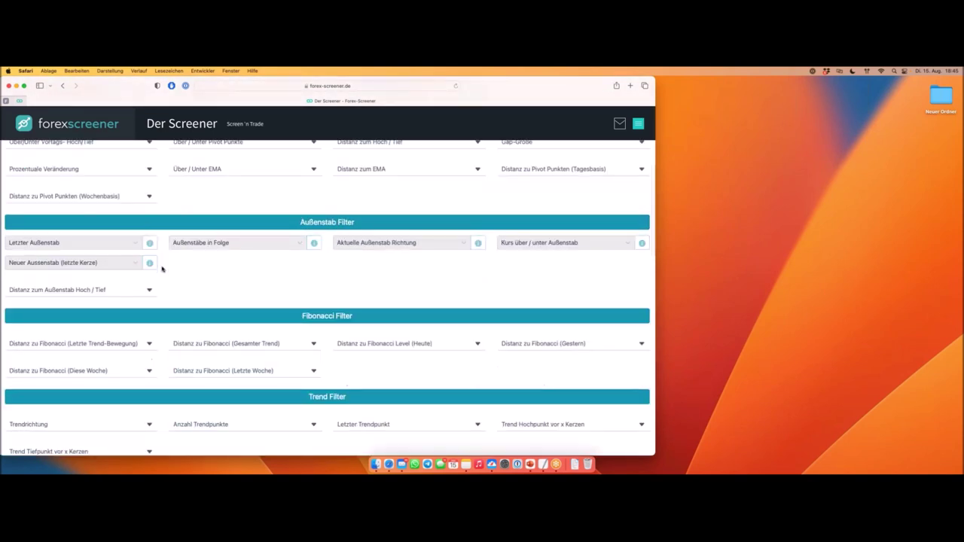
pyautogui.click(314, 271)
pyautogui.click(226, 271)
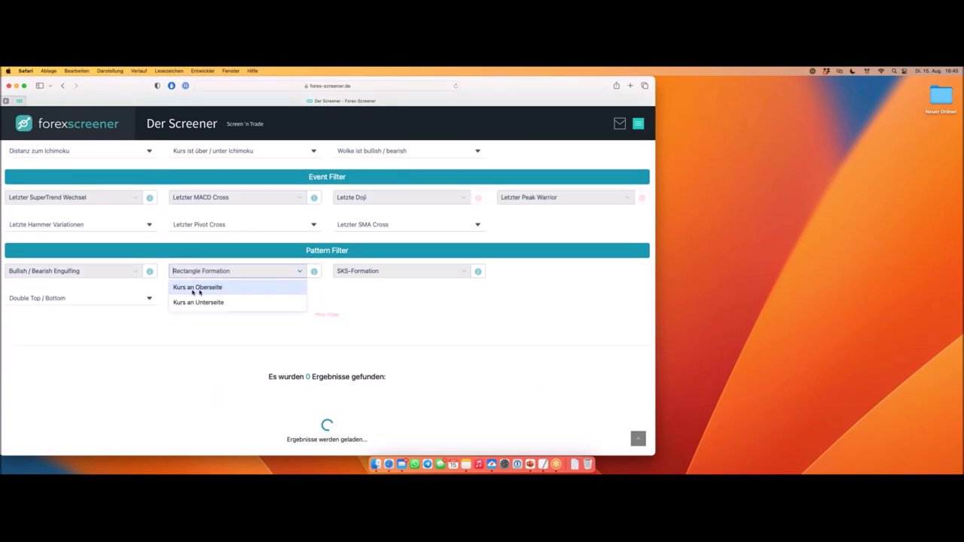
pyautogui.click(204, 288)
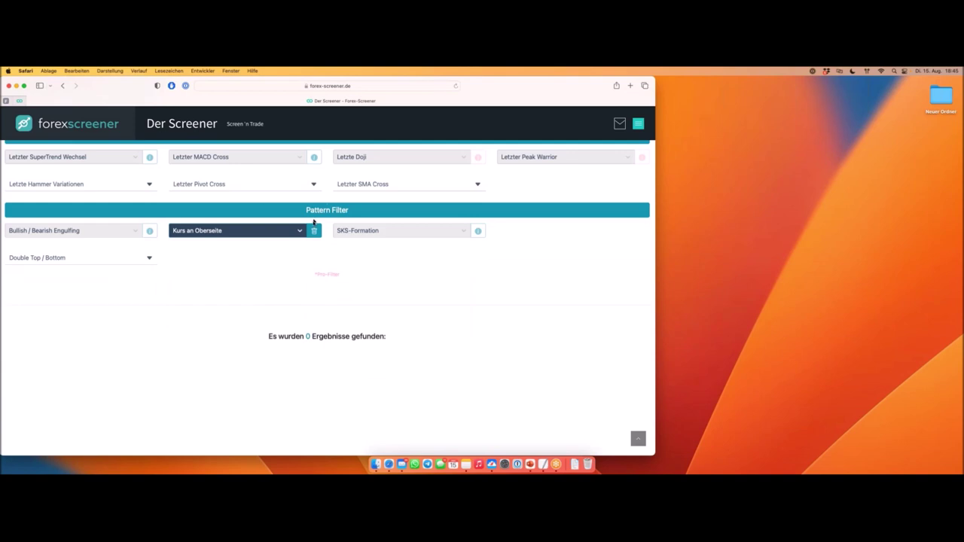
pyautogui.click(314, 231)
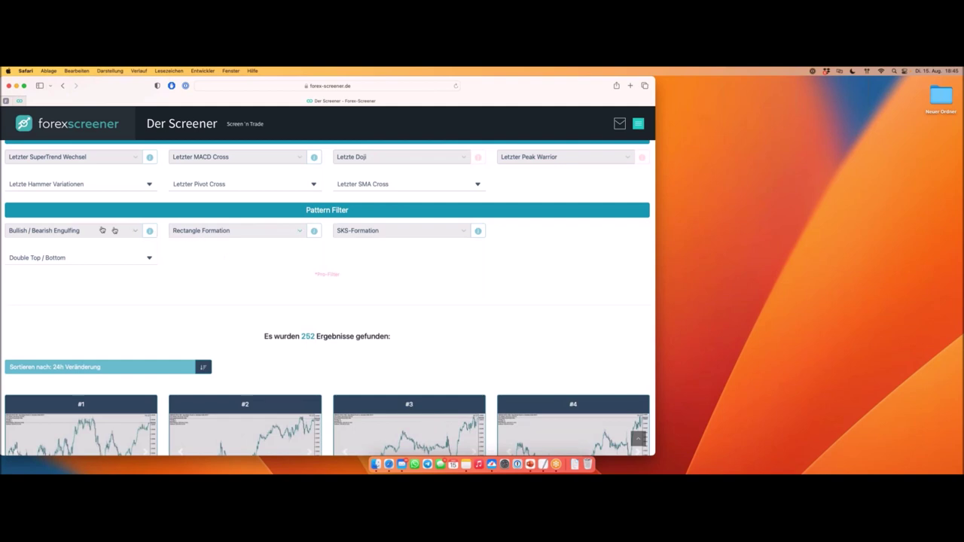
# Try the Double Formation filter with Double Top and then Double Bottom, and clear it again.
pyautogui.click(86, 259)
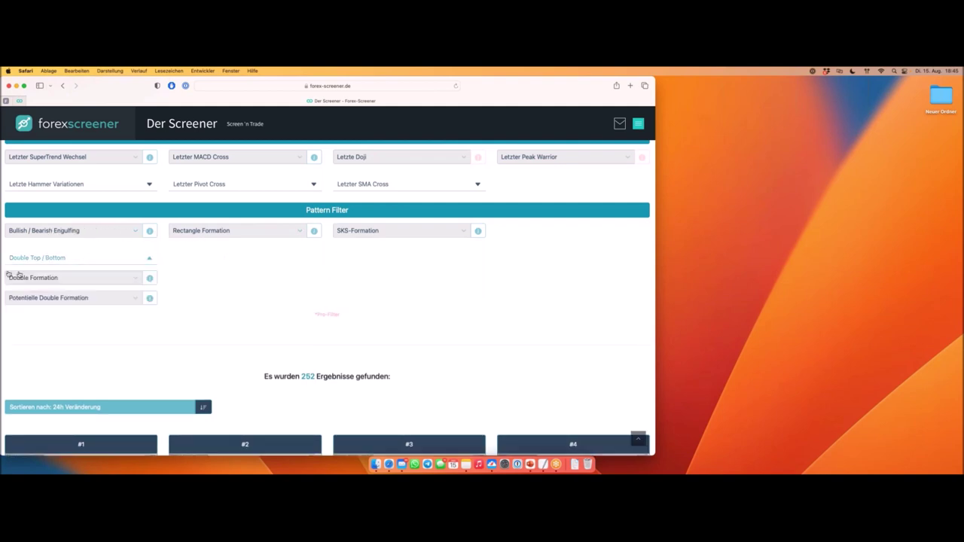
pyautogui.click(77, 279)
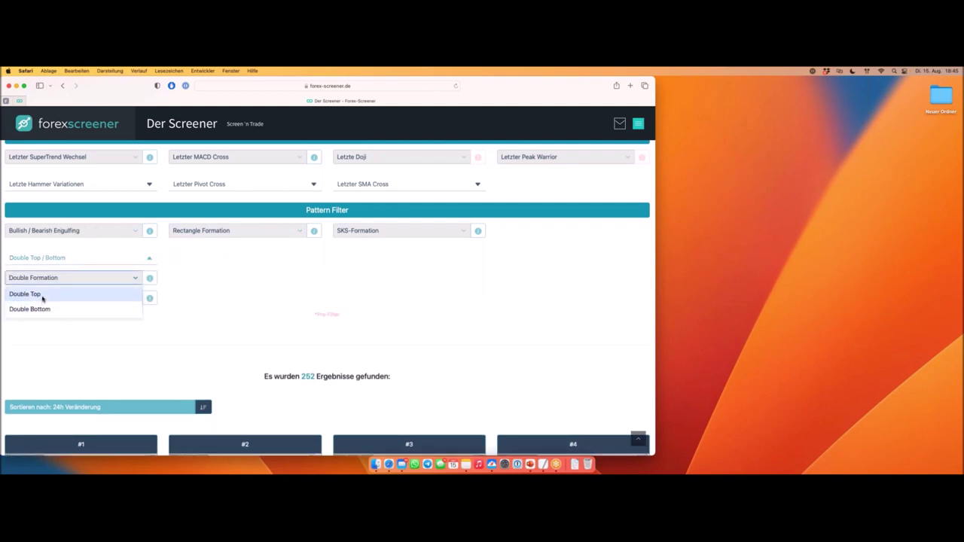
pyautogui.click(42, 299)
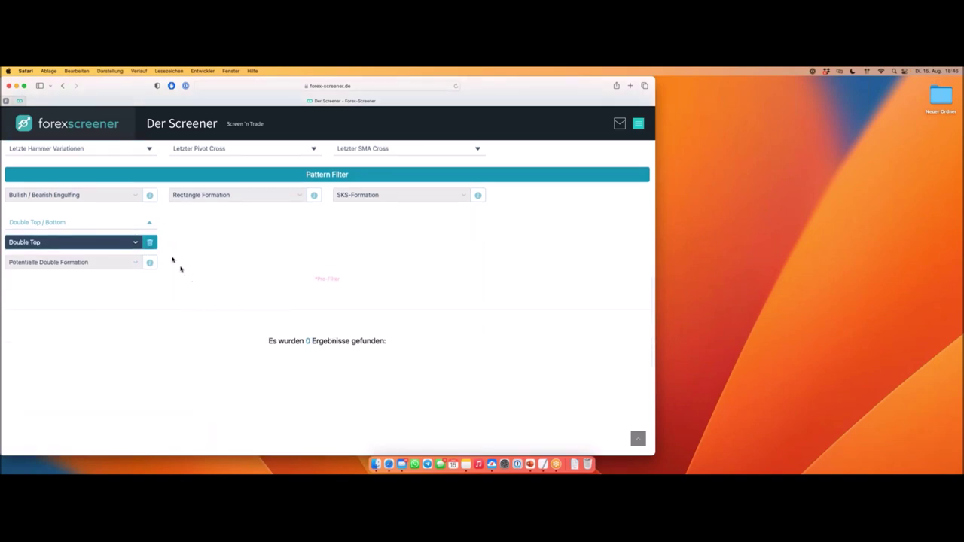
pyautogui.click(116, 243)
pyautogui.click(54, 273)
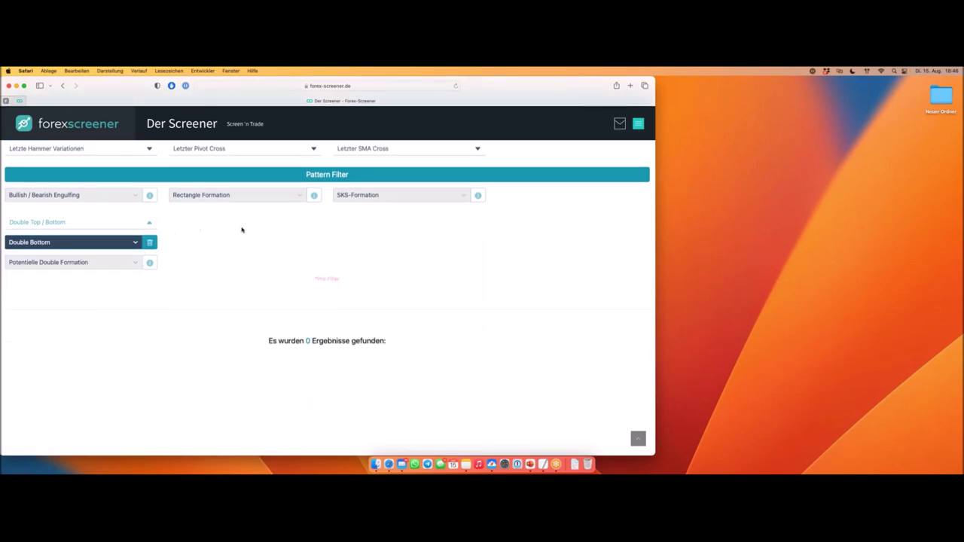
pyautogui.click(149, 242)
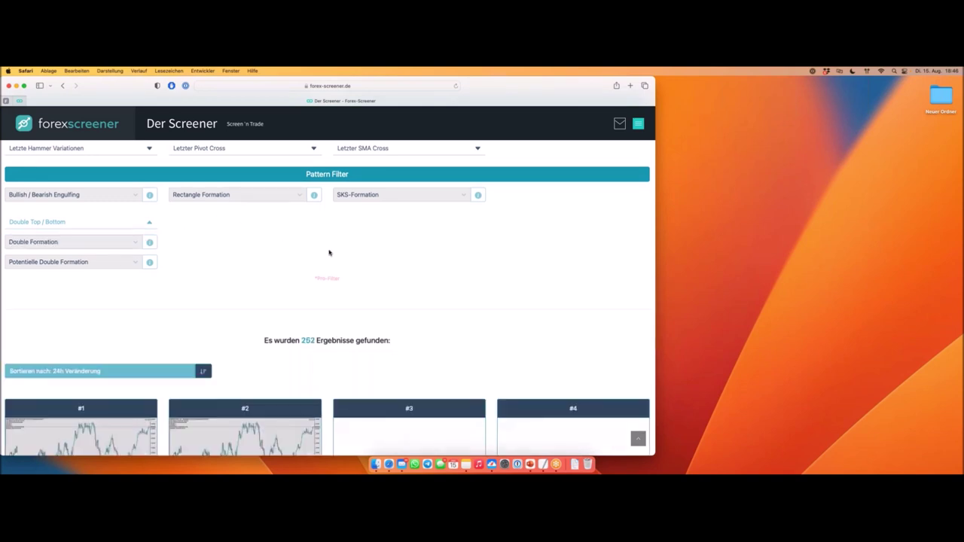
# Try the SKS-Formation filter with SKS-Formation and then inverse SKS Formation, and clear it again.
pyautogui.click(422, 195)
pyautogui.click(372, 211)
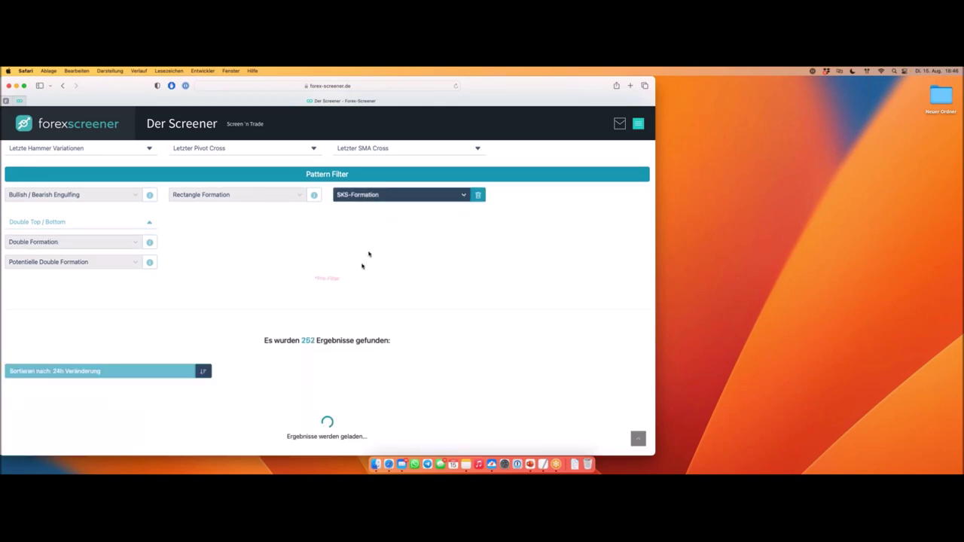
pyautogui.click(456, 195)
pyautogui.click(381, 229)
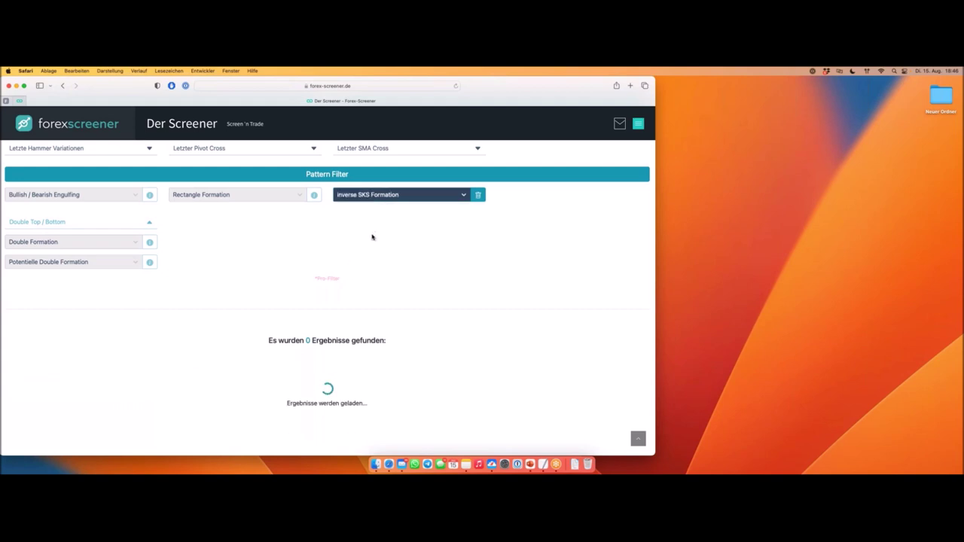
pyautogui.click(477, 195)
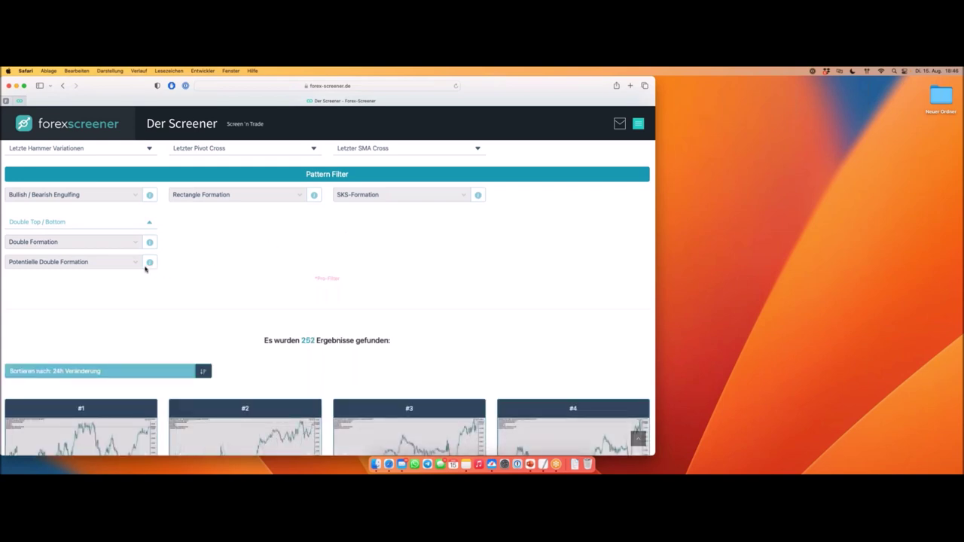
# Set the Potentielle Double Formation filter to Potentielles Double Top and review the matching pairs.
pyautogui.click(71, 263)
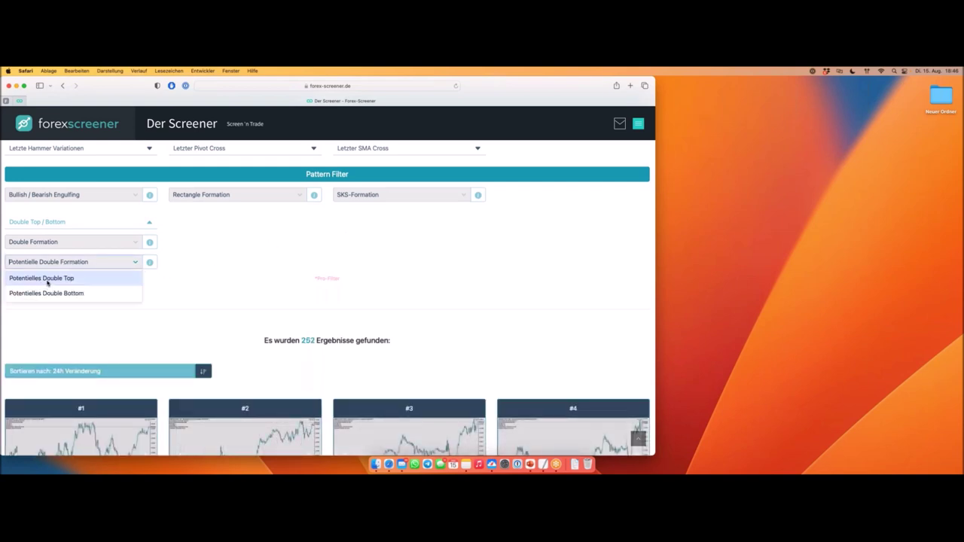
pyautogui.click(47, 279)
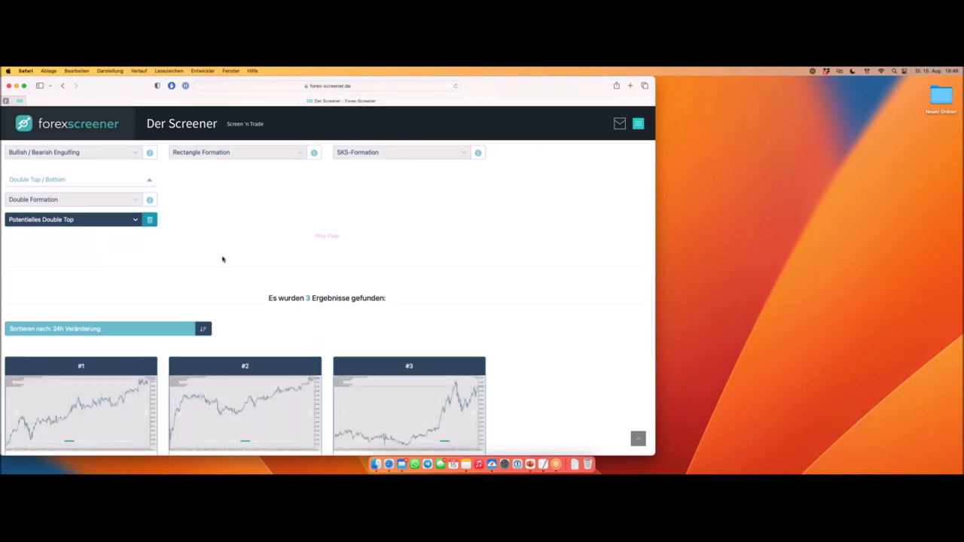
pyautogui.scroll(-3, 220, 256)
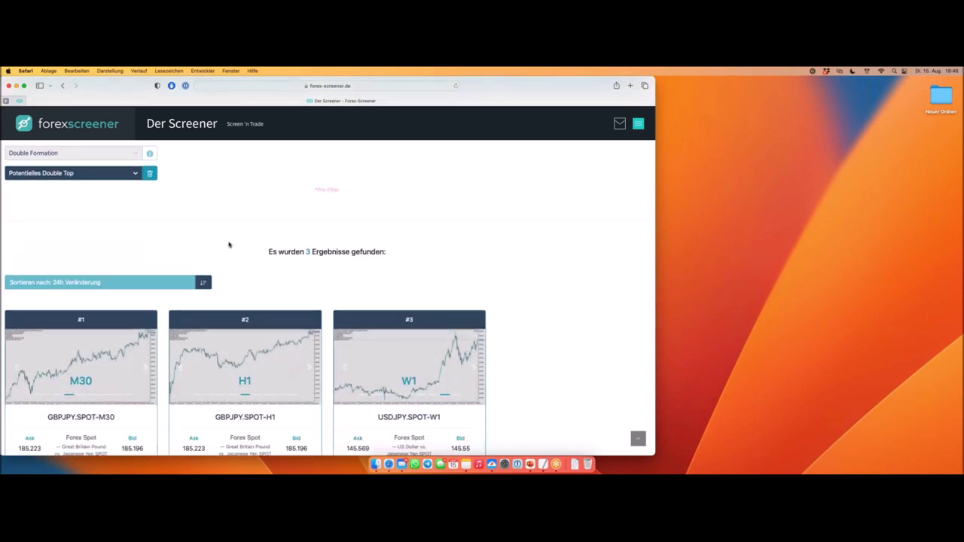
pyautogui.scroll(1, 185, 239)
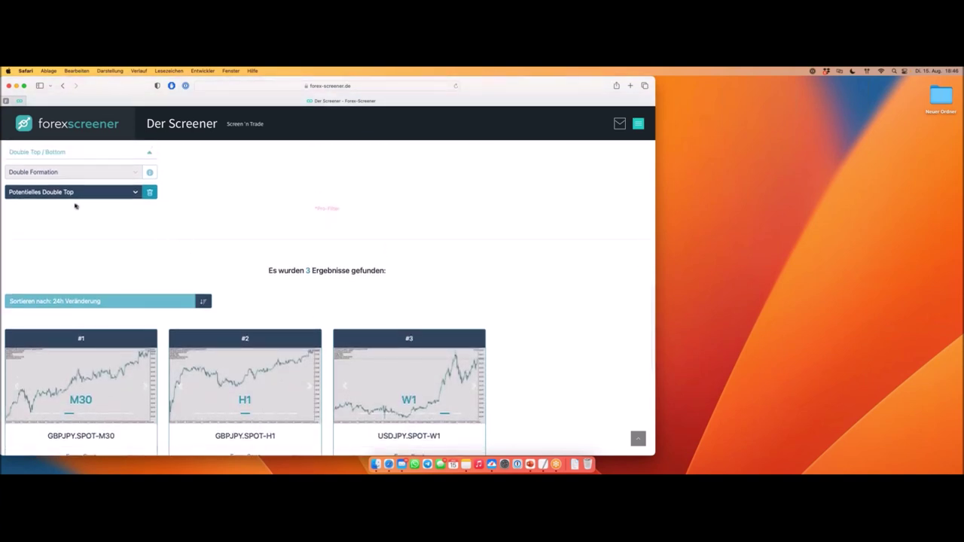
pyautogui.scroll(2, 19, 215)
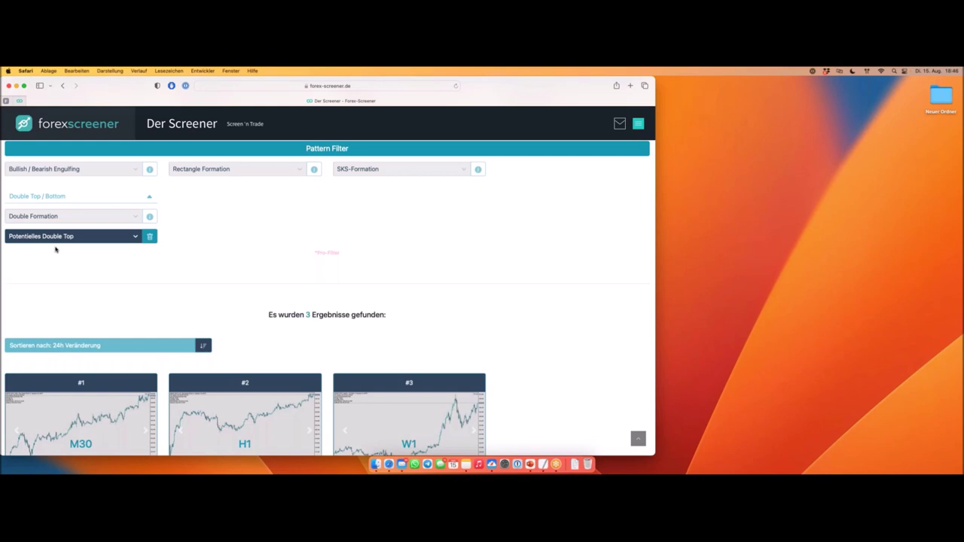
pyautogui.scroll(-3, 331, 280)
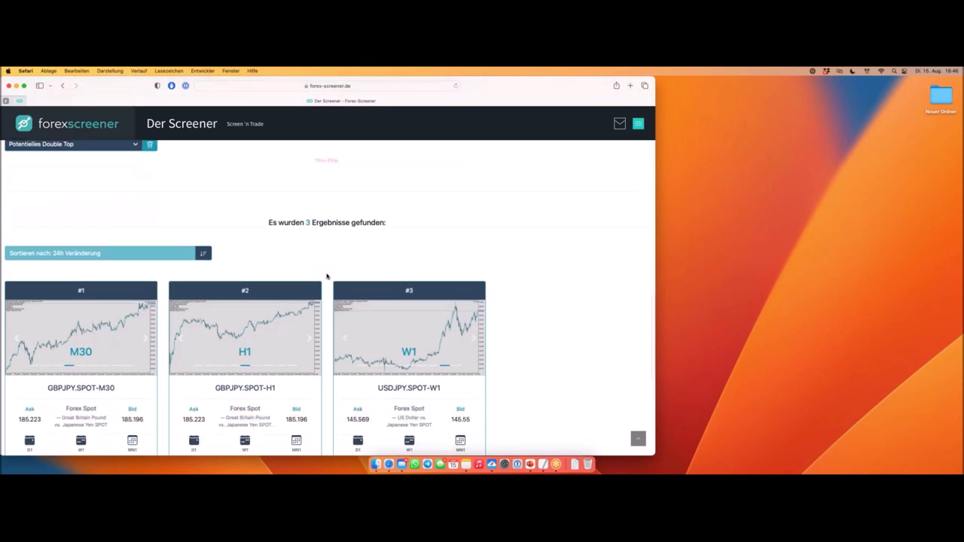
pyautogui.scroll(-1, 437, 361)
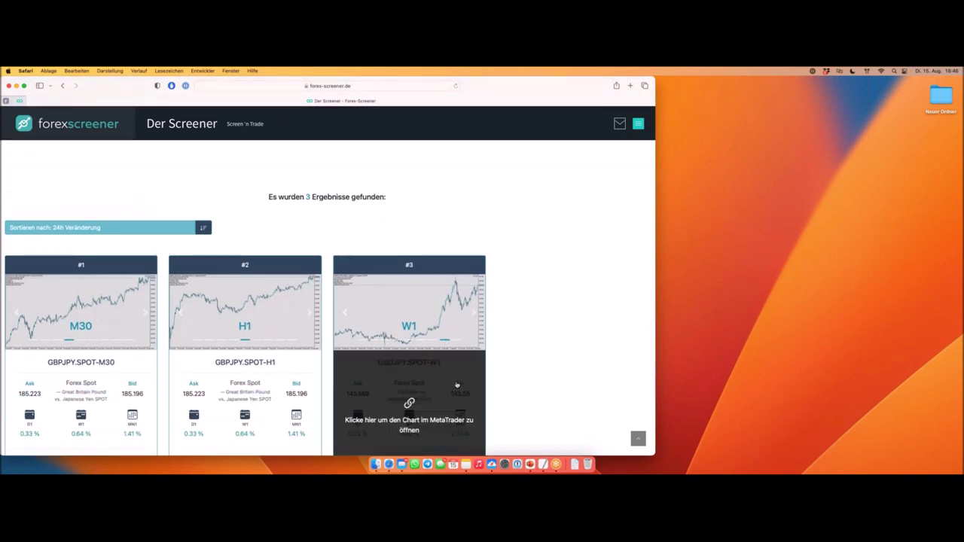
# Open the USDJPY.SPOT-W1 result's chart in MetaTrader and bring its price history since 2019 into view.
pyautogui.click(457, 384)
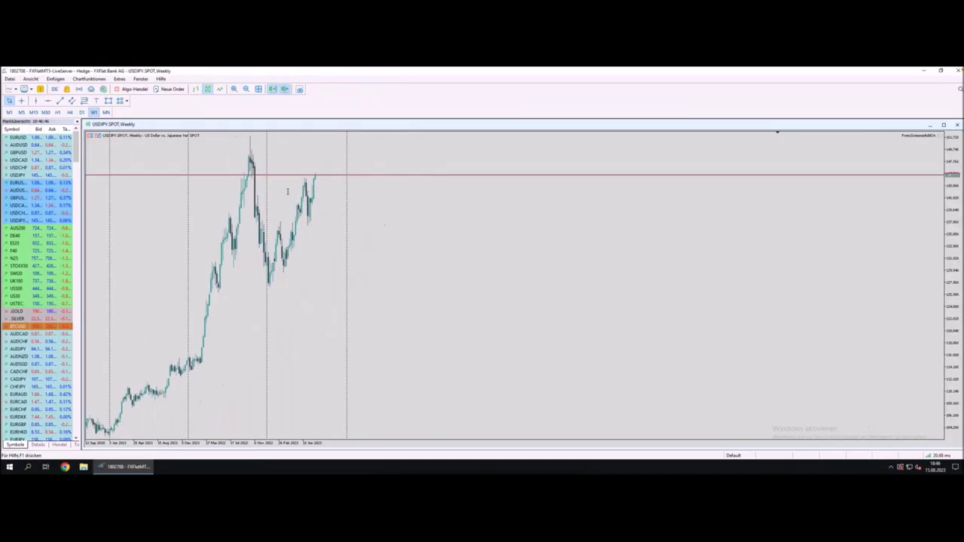
pyautogui.hscroll(-5, 292, 193)
pyautogui.hscroll(-5, 294, 193)
pyautogui.hscroll(-8, 419, 198)
pyautogui.hscroll(-8, 623, 216)
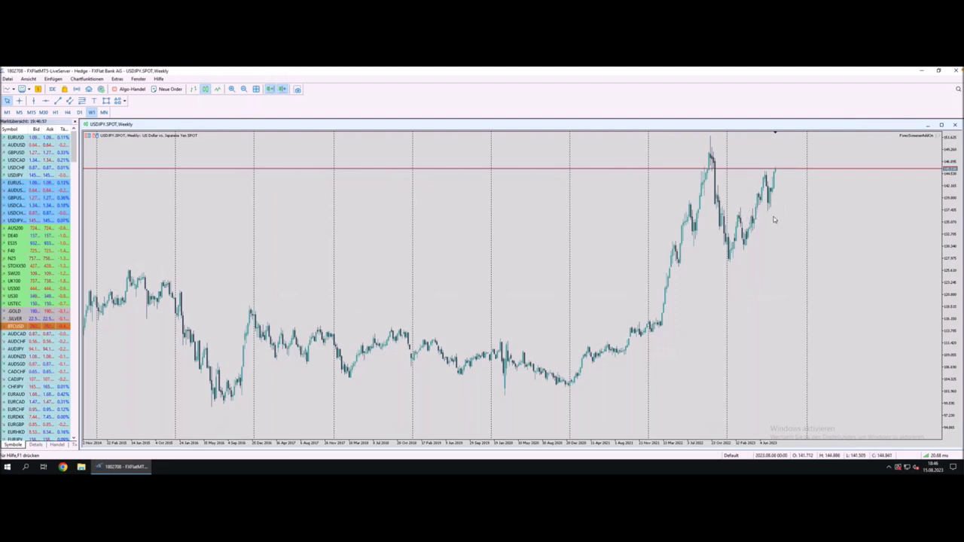
pyautogui.press('+')
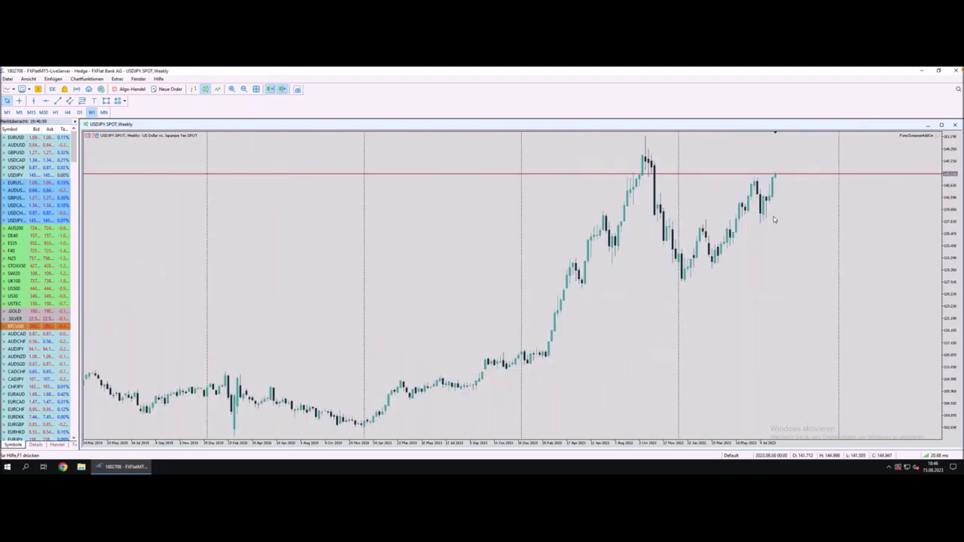
# Examine the latest USDJPY weekly highs around the current price with the crosshair.
pyautogui.middleClick(775, 178)
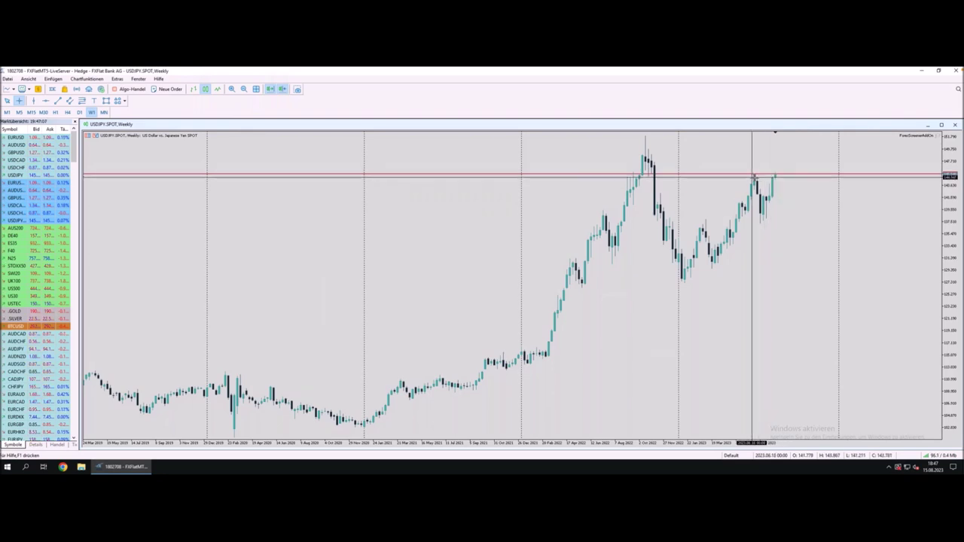
pyautogui.moveTo(773, 180)
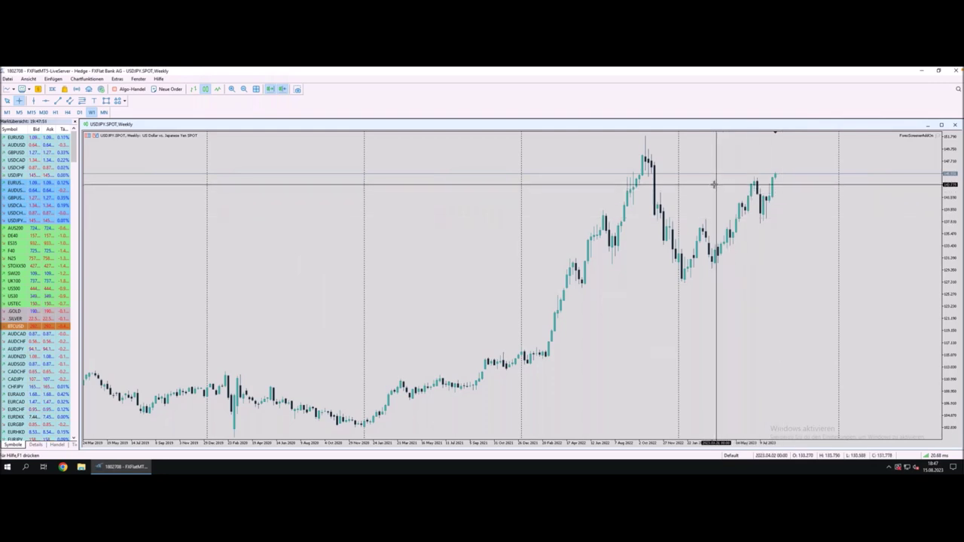
pyautogui.press('Escape')
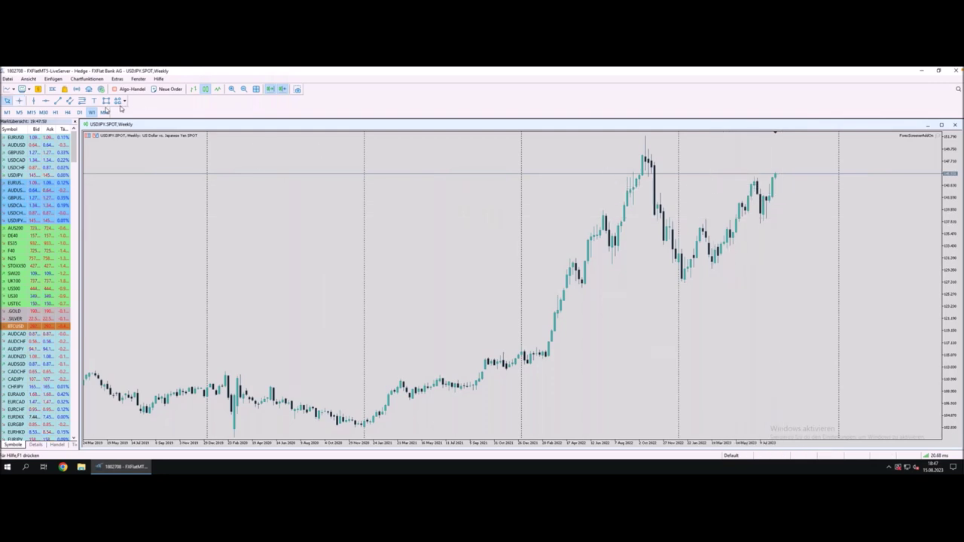
# Draw a thin rectangle over the USDJPY resistance zone from the 2022 highs to past the current price, and inspect it with the crosshair.
pyautogui.click(107, 100)
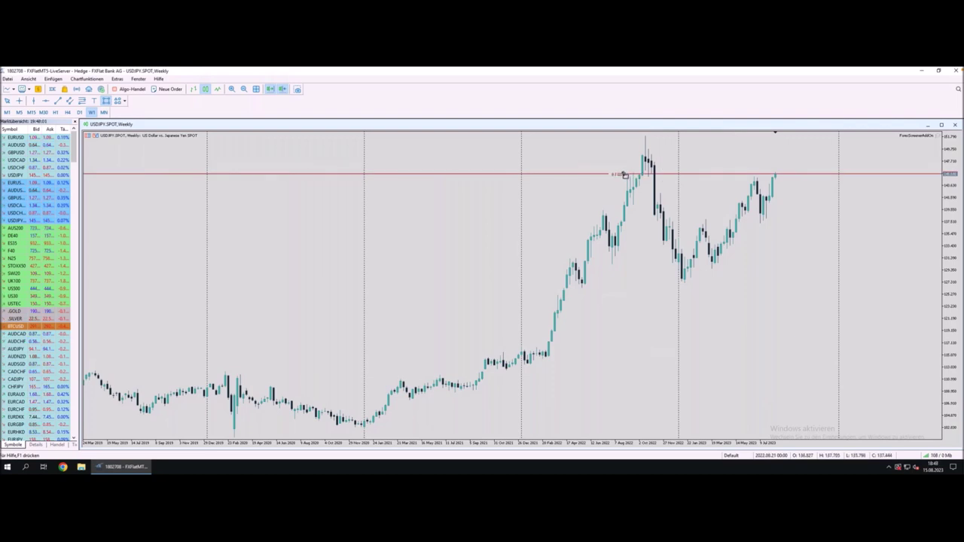
pyautogui.moveTo(660, 177); pyautogui.dragTo(817, 179)
pyautogui.hotkey('ctrl', 'f')
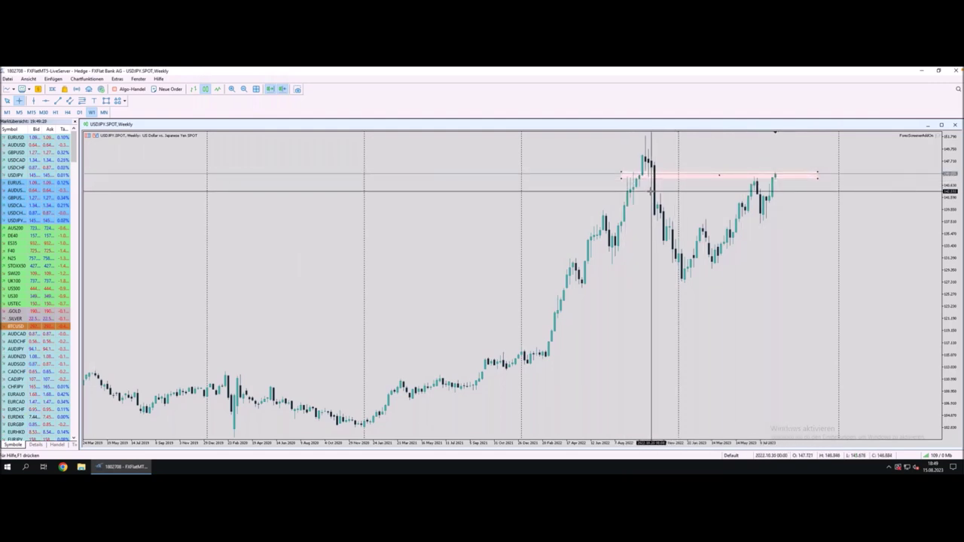
pyautogui.press('Escape')
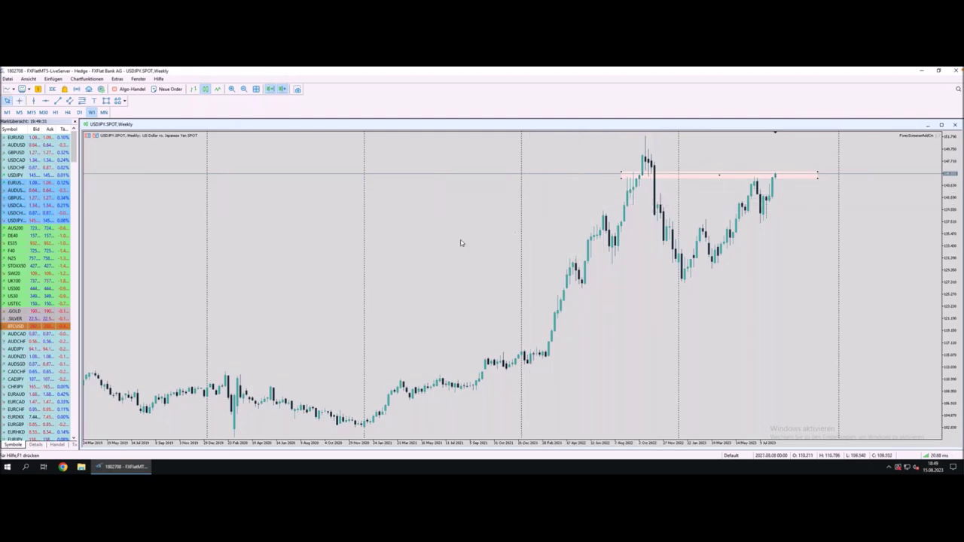
# Check the Potentielles Double Top results in the screener again and return to the USDJPY weekly chart in MetaTrader.
pyautogui.hotkey('ctrl', 'Left')
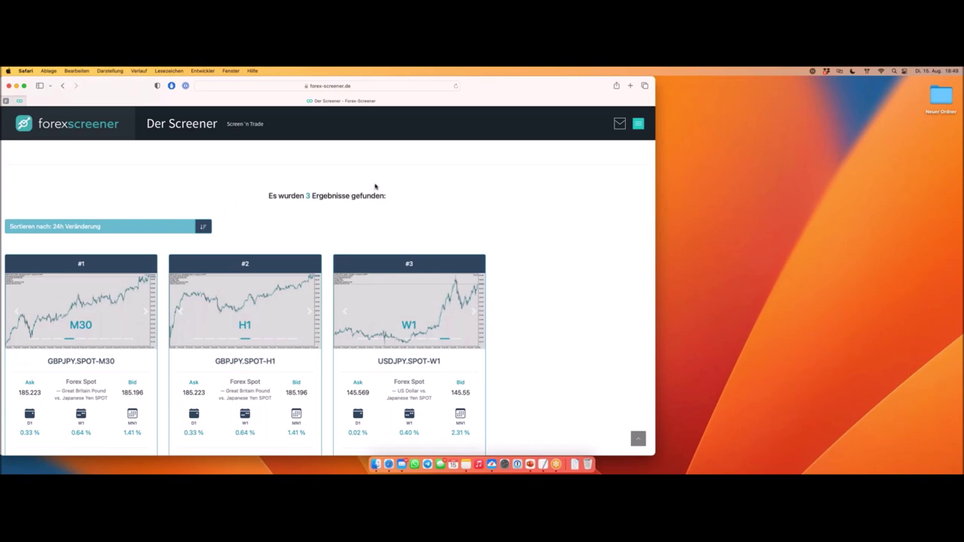
pyautogui.scroll(-3, 379, 179)
pyautogui.scroll(2, 379, 179)
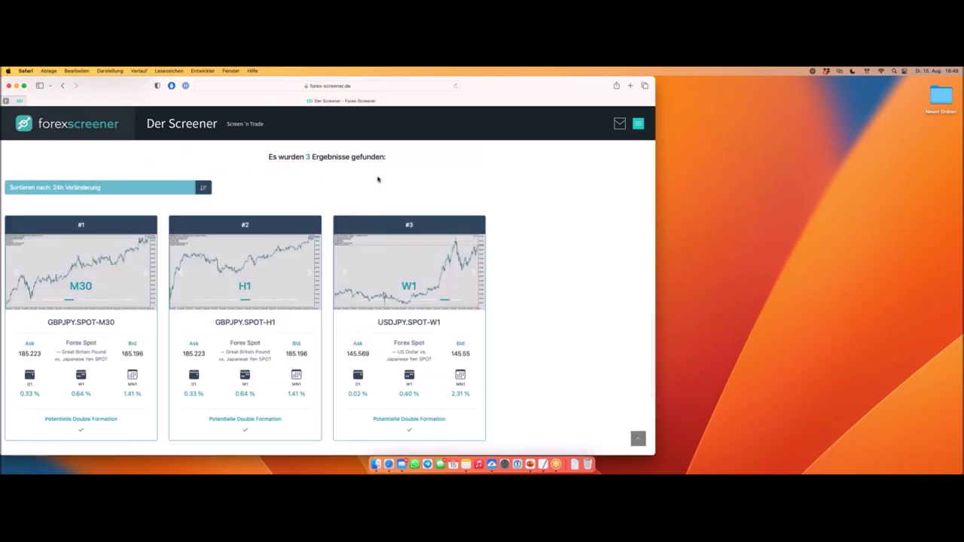
pyautogui.hotkey('ctrl', 'Right')
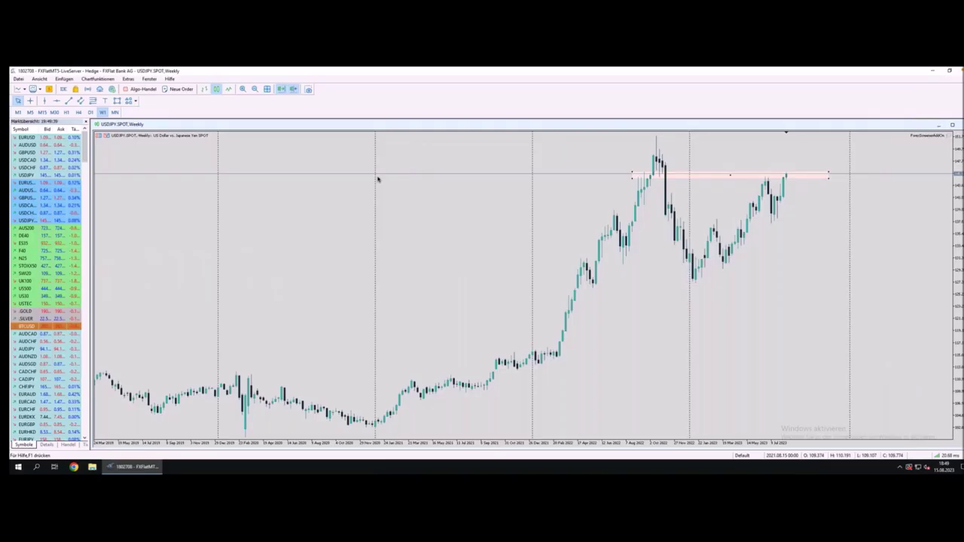
# Switch back to the presentation and advance to the chart patterns slide on the hammer formation and bullish engulfing.
pyautogui.hotkey('ctrl', 'Left')
pyautogui.hotkey('ctrl', 'Right')
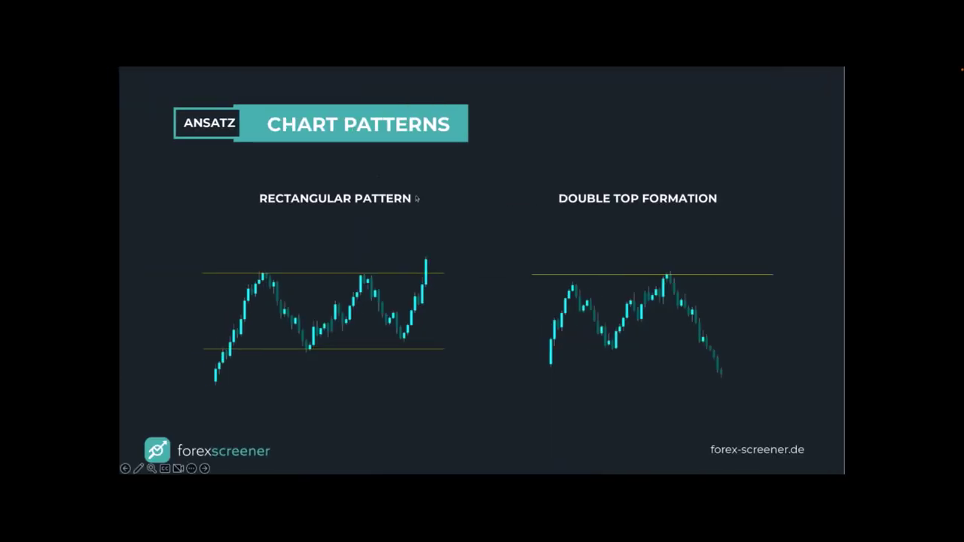
pyautogui.press('Right')
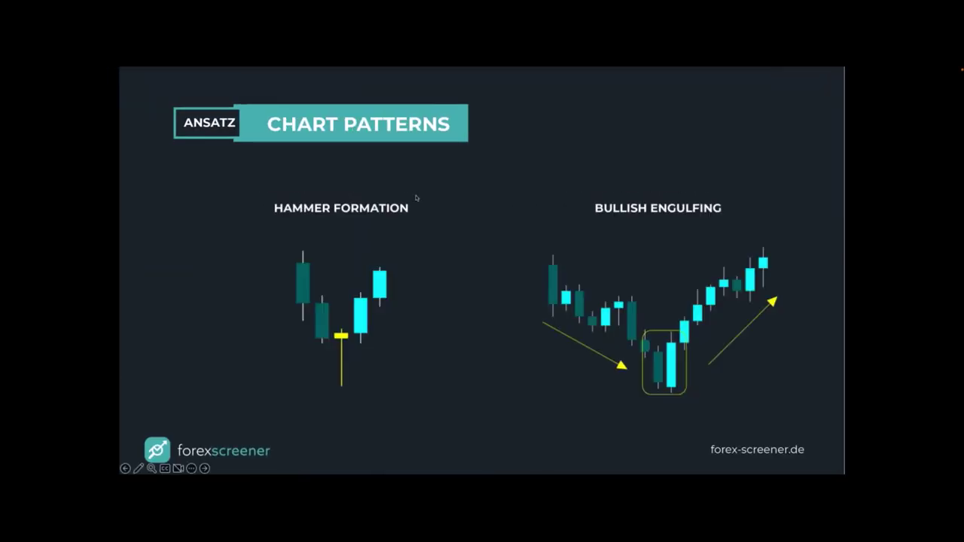
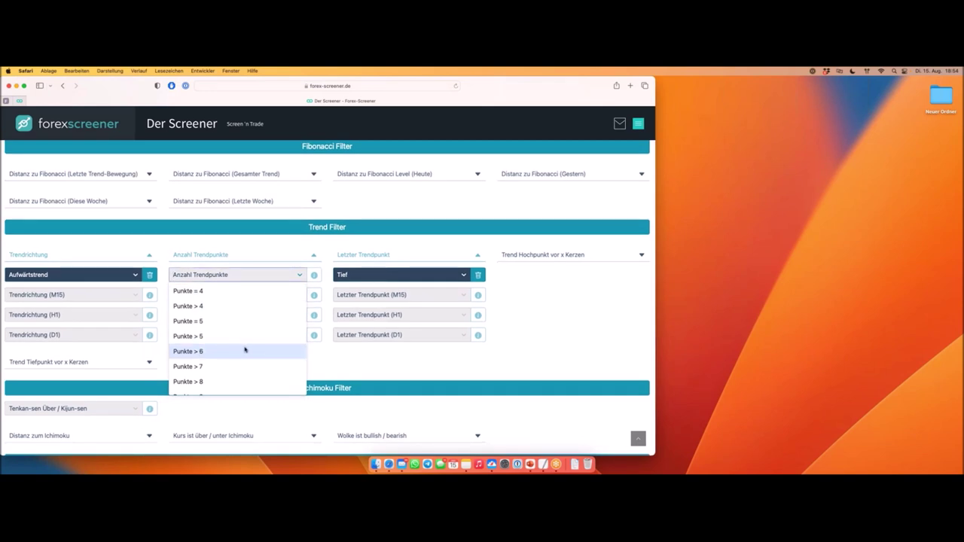
# Leave Anzahl Trendpunkte unset and set the Trend Tiefpunkt vor x Kerzen filter to vor 1 Kerze.
pyautogui.click(324, 252)
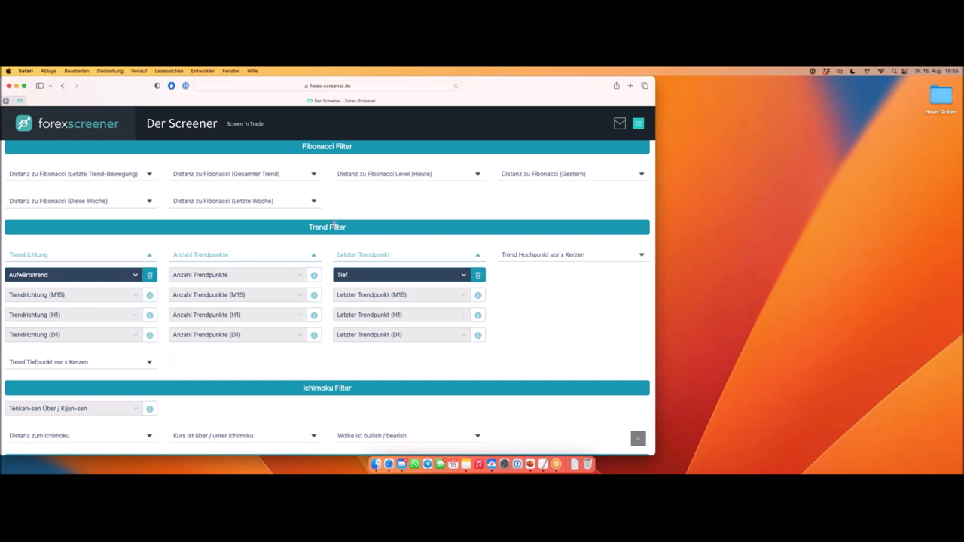
pyautogui.scroll(-1, 338, 226)
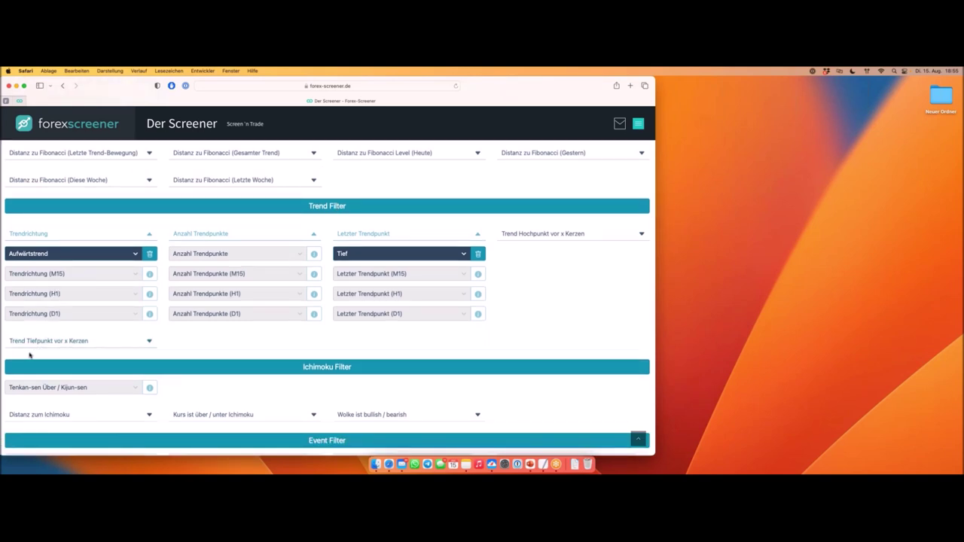
pyautogui.click(67, 346)
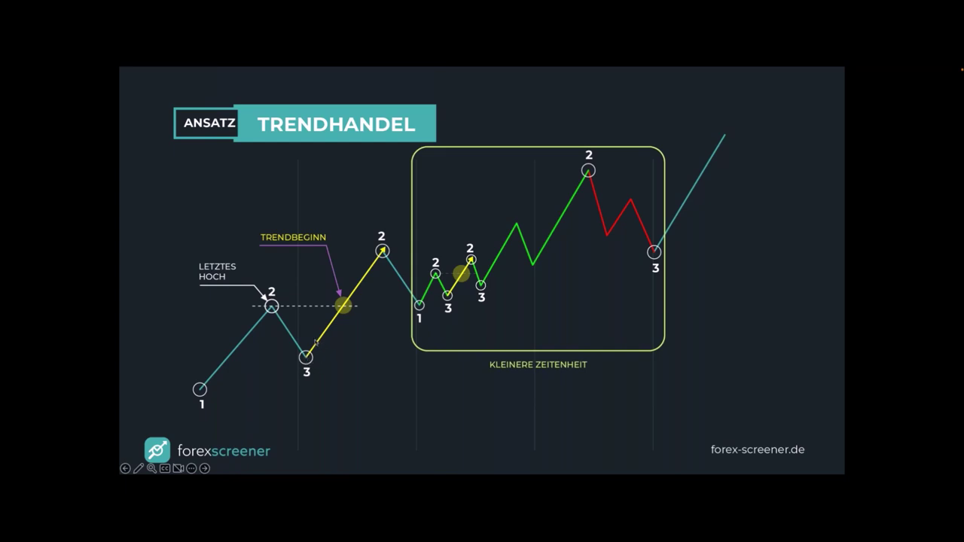
pyautogui.press('super+Tab')
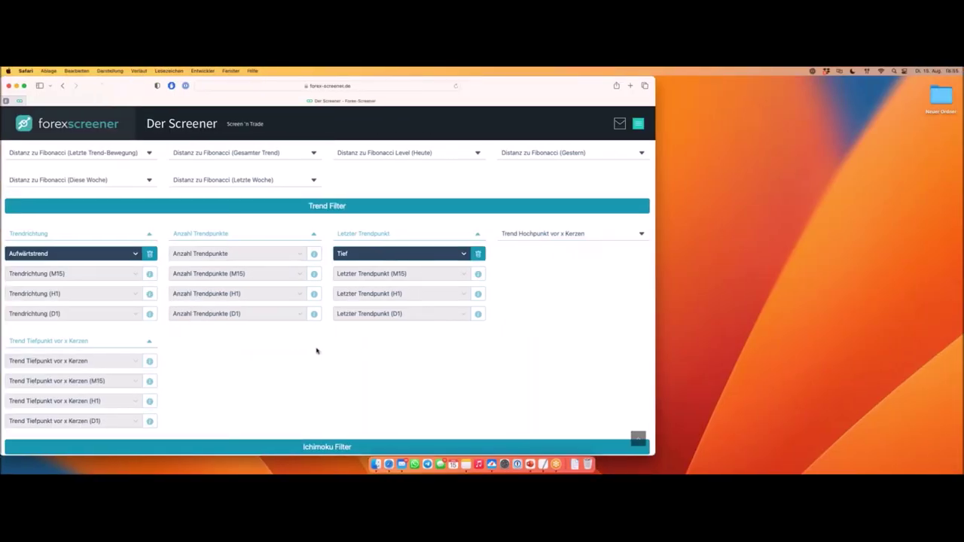
pyautogui.click(59, 362)
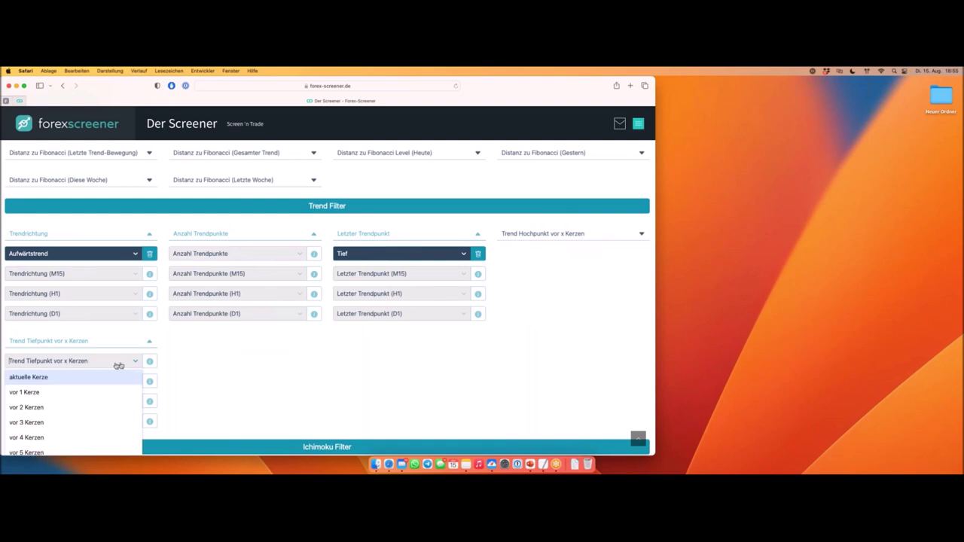
pyautogui.click(41, 393)
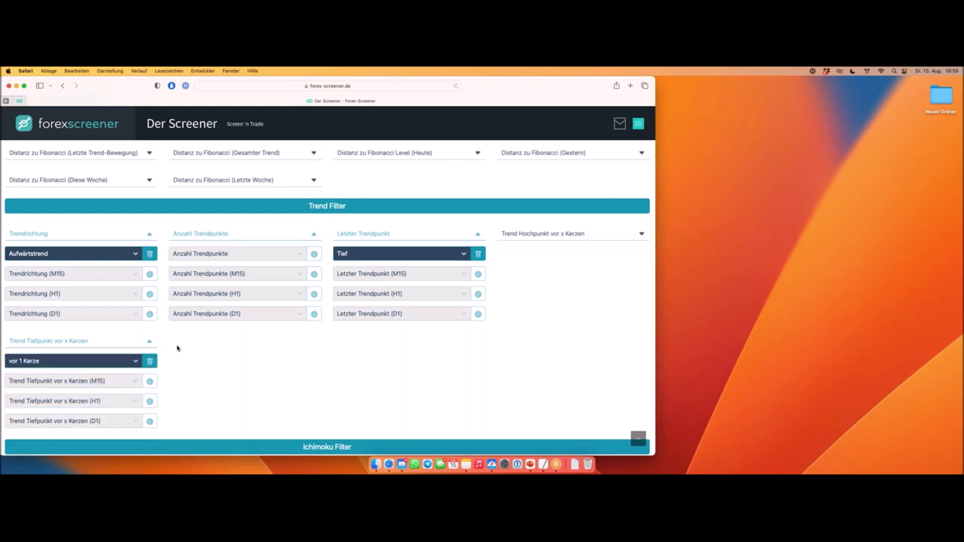
# Check the trend-filtered results and open the AUDCHF.SPOT-M15 chart in MetaTrader.
pyautogui.scroll(-1, 178, 348)
pyautogui.scroll(1, 176, 345)
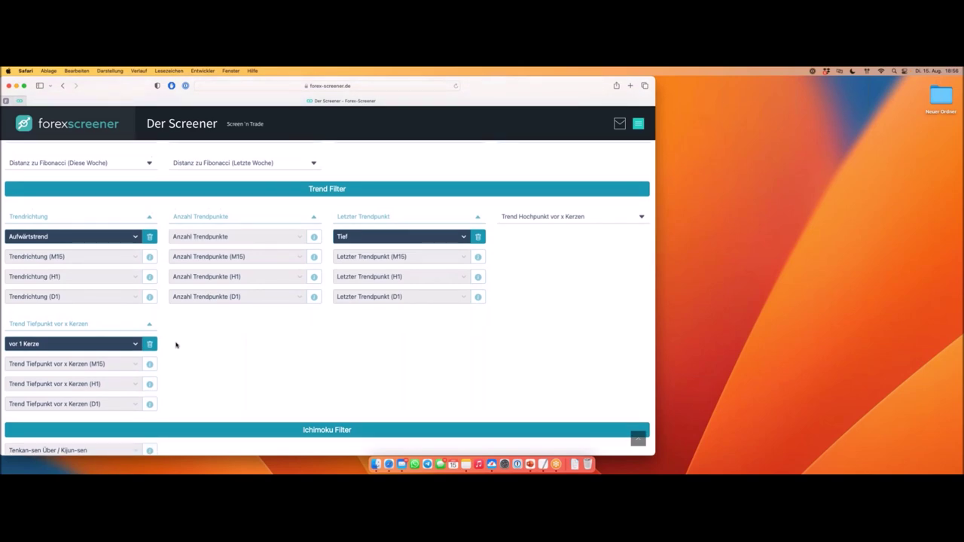
pyautogui.scroll(3, 162, 285)
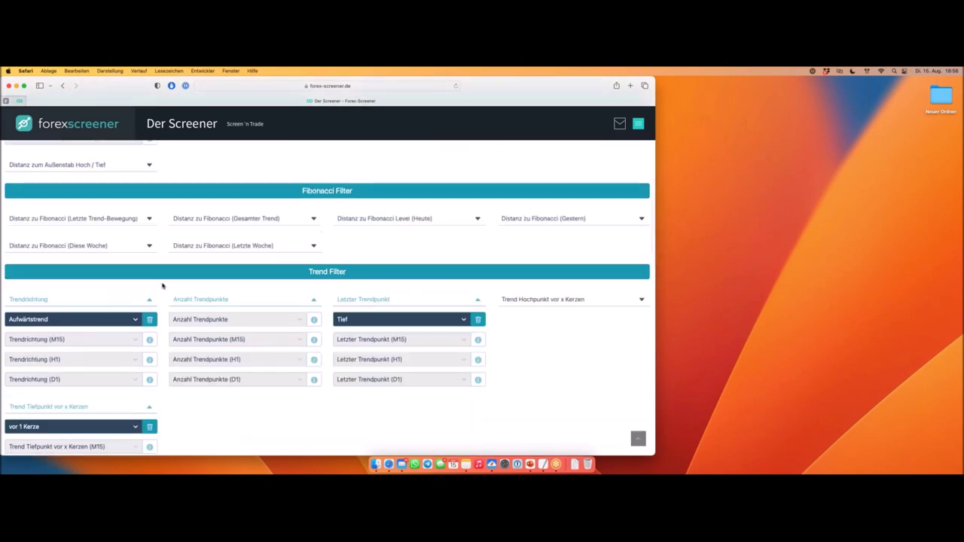
pyautogui.scroll(-15, 162, 285)
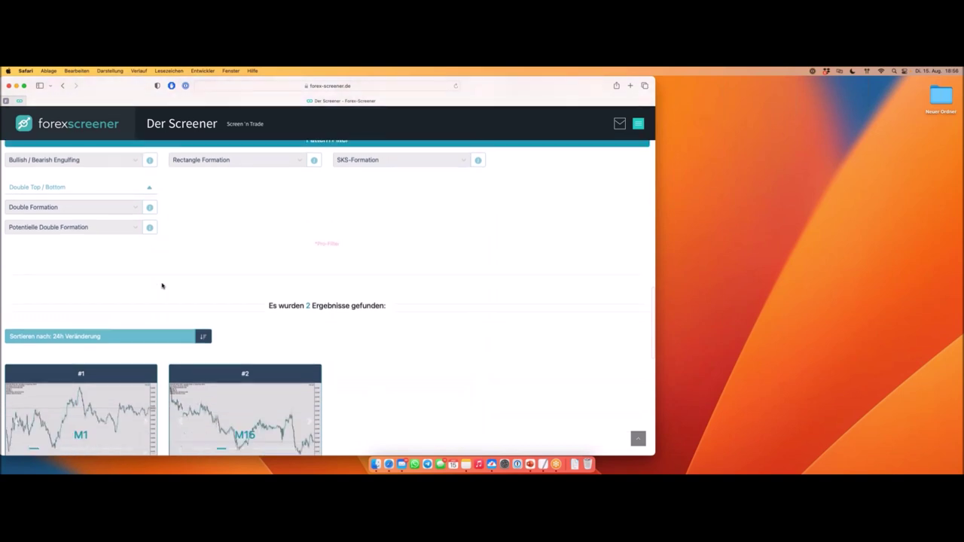
pyautogui.scroll(-4, 162, 285)
pyautogui.scroll(-4, 288, 274)
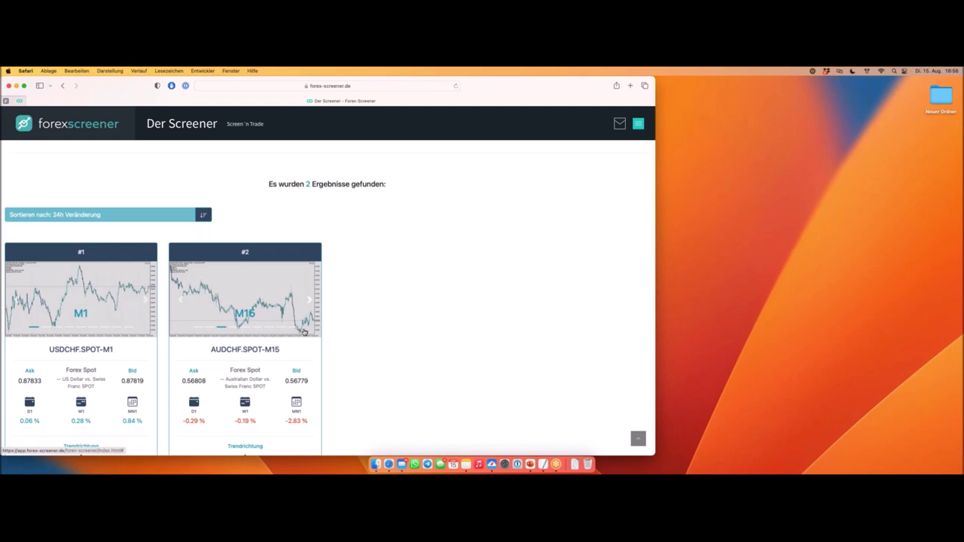
pyautogui.click(286, 367)
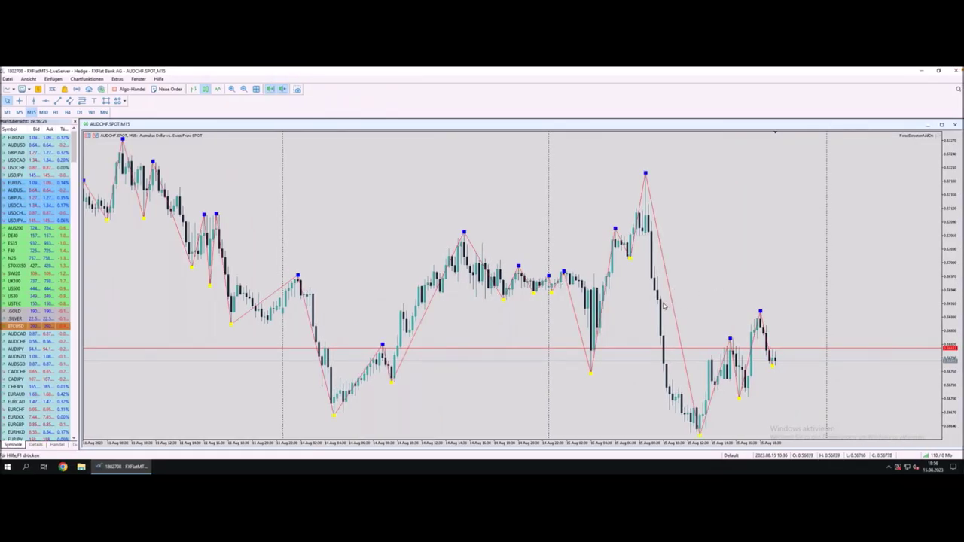
# Examine the latest swing high and low on the AUDCHF M15 chart with the crosshair, and return to the screener.
pyautogui.middleClick(761, 312)
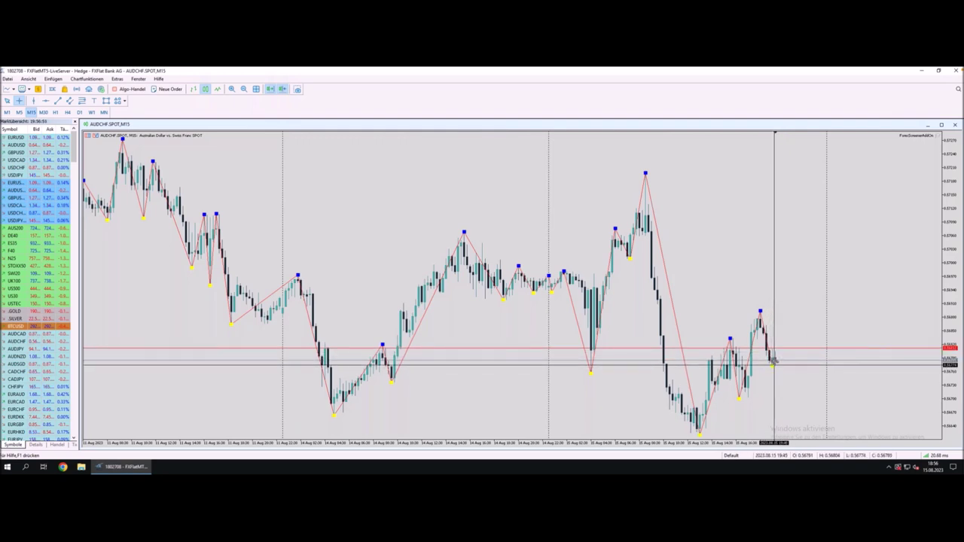
pyautogui.moveTo(773, 362)
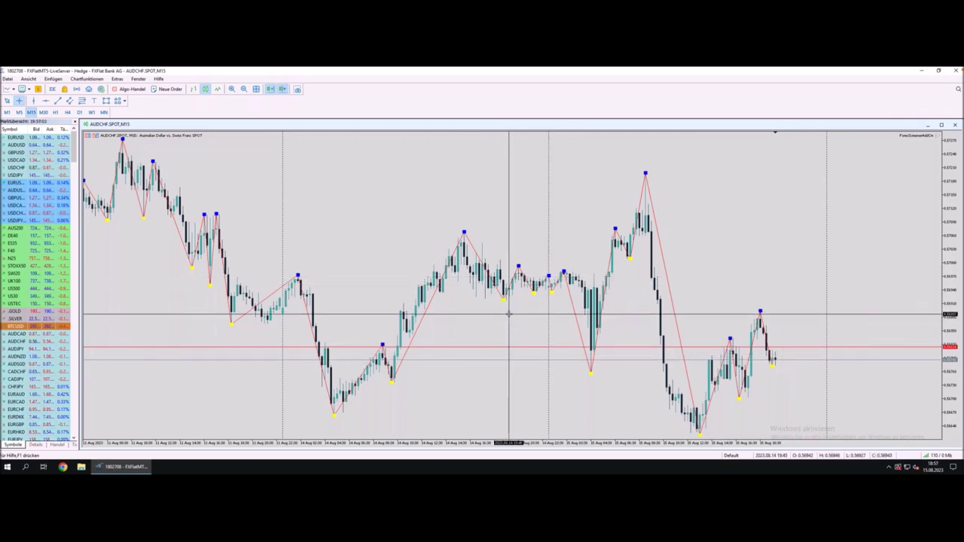
pyautogui.hotkey('ctrl', 'Left')
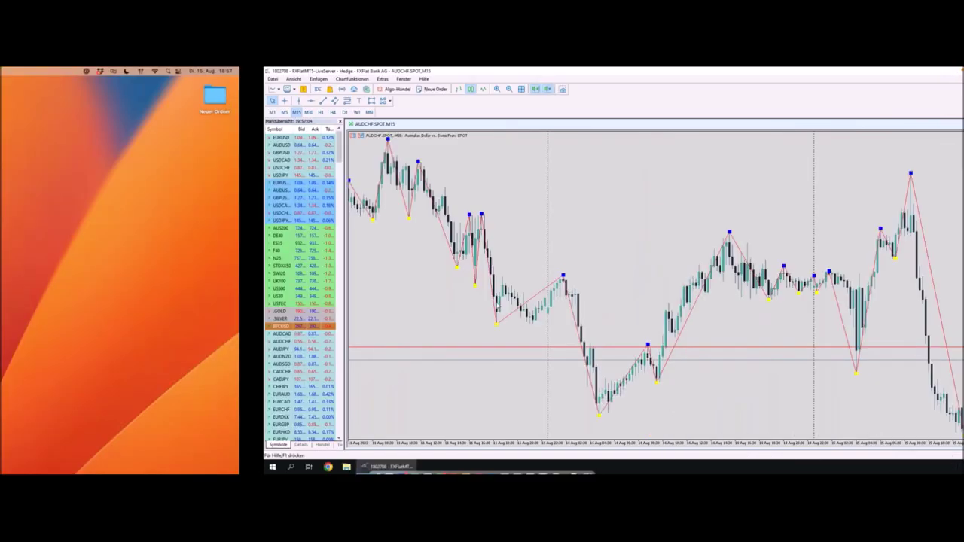
pyautogui.scroll(-1, 388, 287)
pyautogui.moveTo(262, 317)
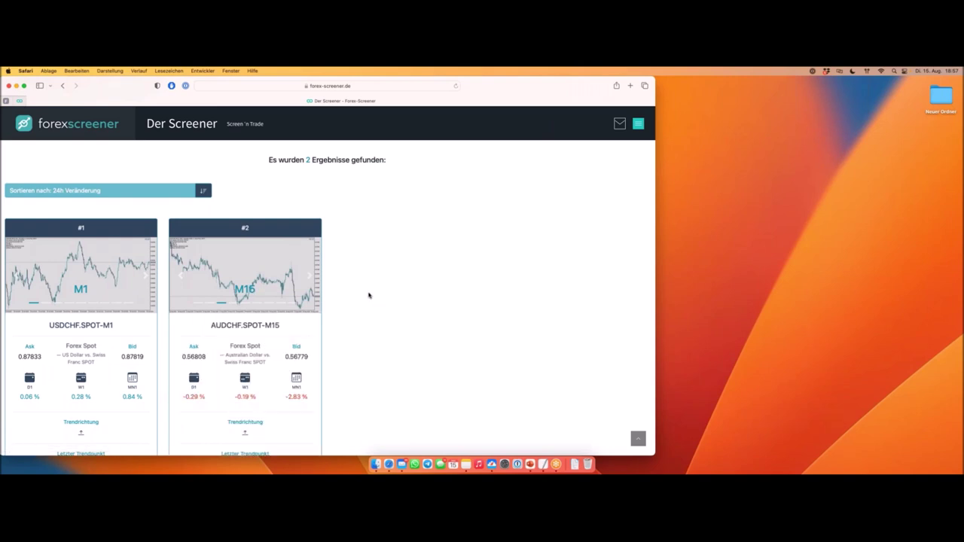
# Expand the Letzte Hammer Variationen event filter and view the Letzter Hammer candle options.
pyautogui.scroll(15, 368, 295)
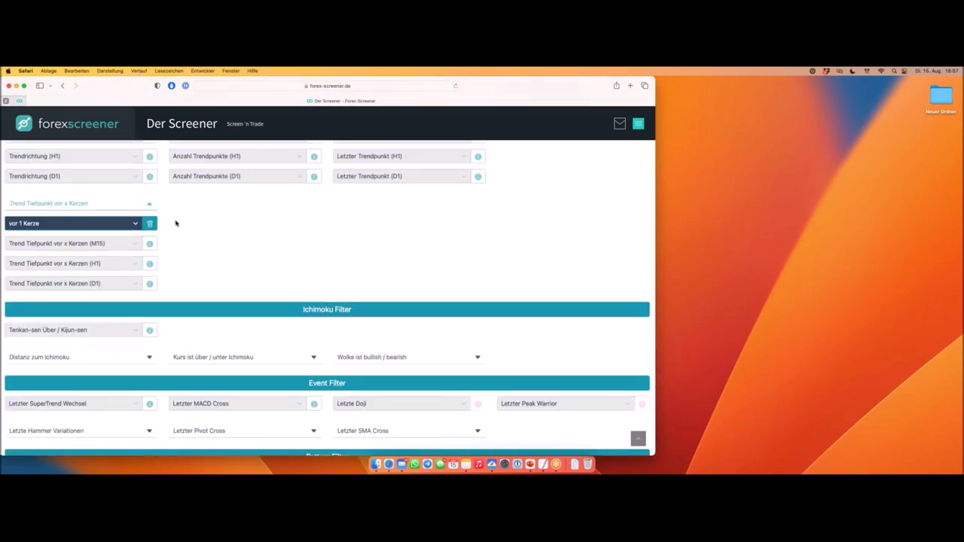
pyautogui.scroll(-5, 176, 223)
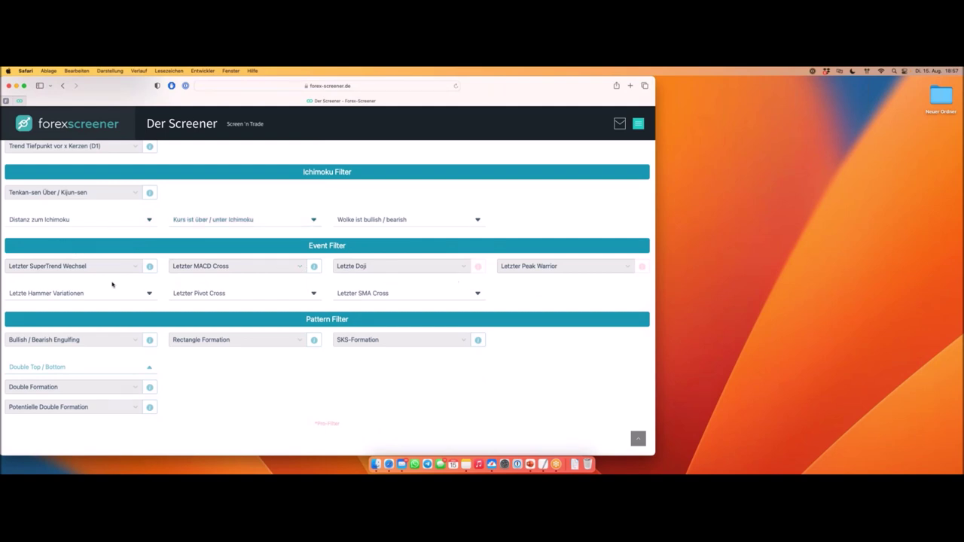
pyautogui.click(47, 295)
pyautogui.click(56, 315)
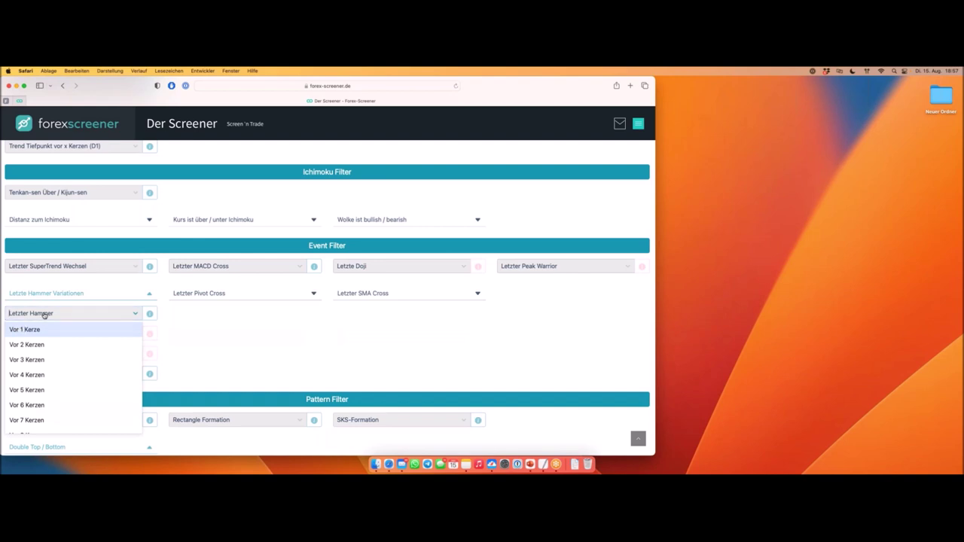
pyautogui.click(44, 314)
# Examine the trend direction, last trend point and trend low details on the USDCHF and AUDCHF result cards.
pyautogui.scroll(-5, 170, 295)
pyautogui.scroll(-10, 170, 295)
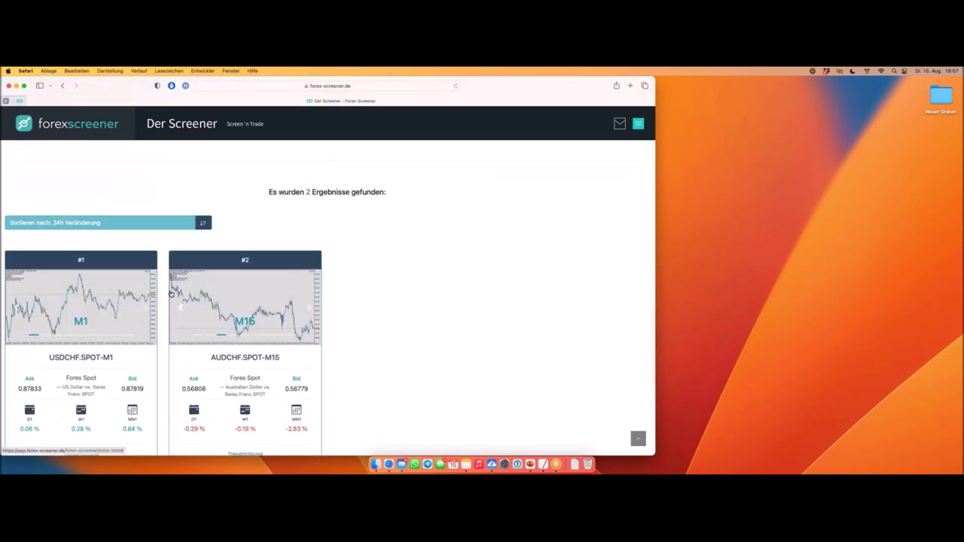
pyautogui.scroll(3, 172, 294)
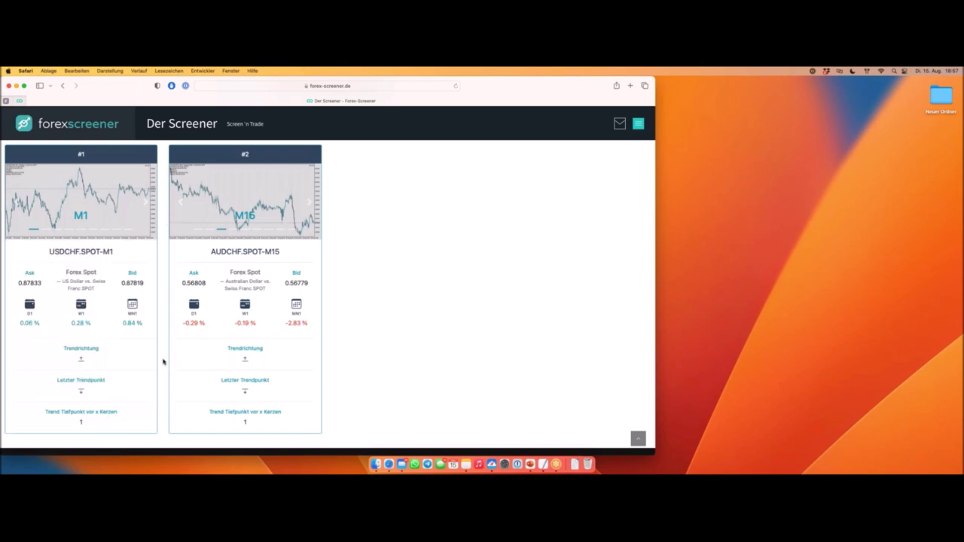
pyautogui.moveTo(157, 360)
pyautogui.click(305, 225)
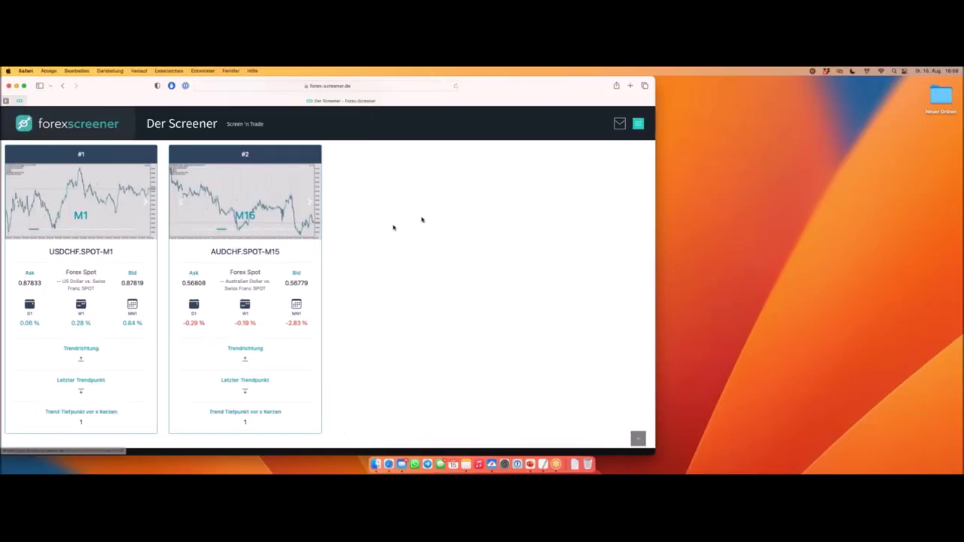
# Set the Letzter Hammer filter to Vor 1 Kerze and check the number of results.
pyautogui.scroll(6, 409, 216)
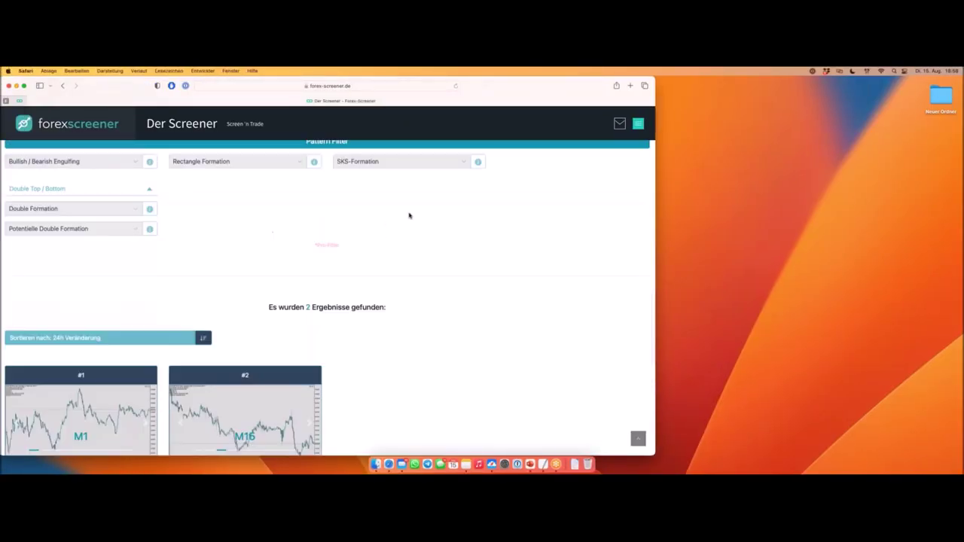
pyautogui.click(98, 198)
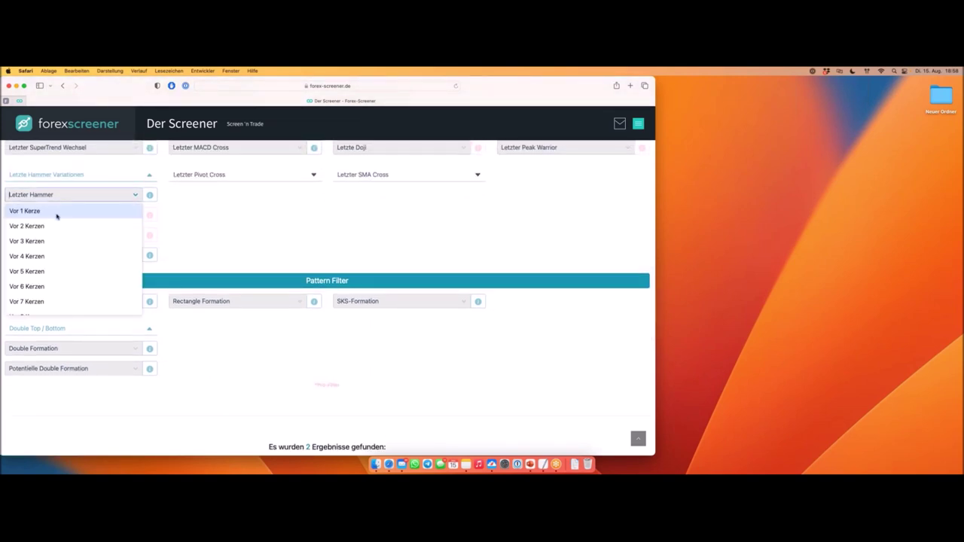
pyautogui.click(57, 214)
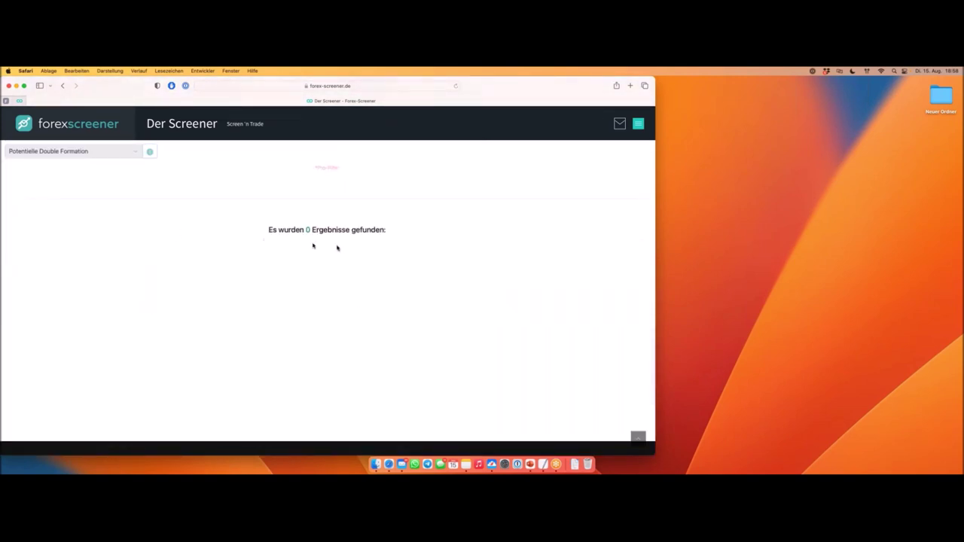
pyautogui.moveTo(306, 230); pyautogui.dragTo(386, 232)
# Add Forex (Majors) and Forex (Minors) to the market filter alongside Forex Spot.
pyautogui.scroll(4, 247, 234)
pyautogui.scroll(15, 247, 234)
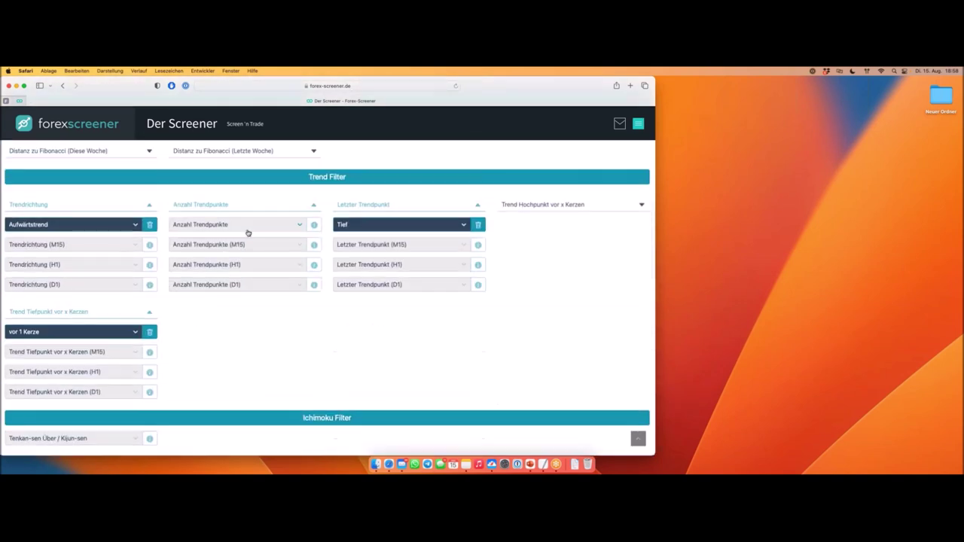
pyautogui.scroll(3, 247, 233)
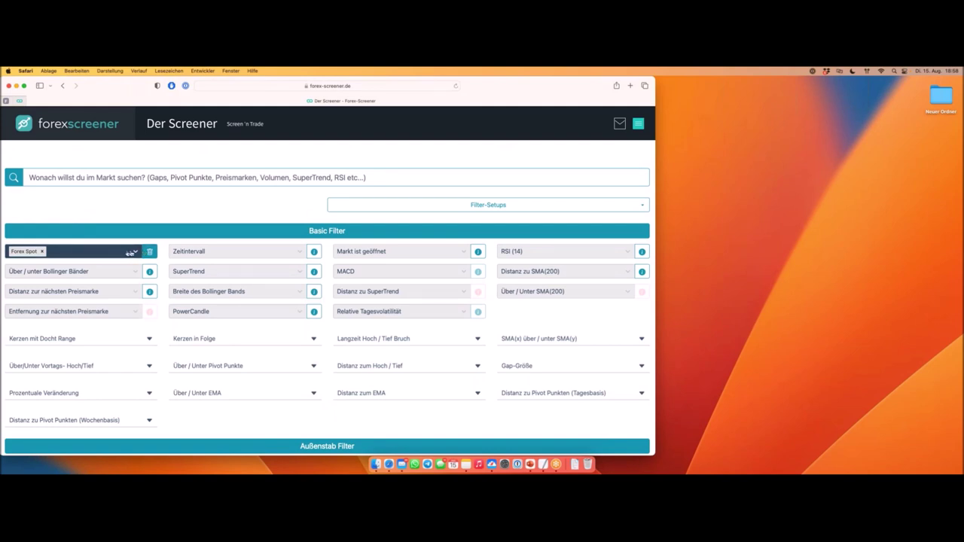
pyautogui.click(115, 250)
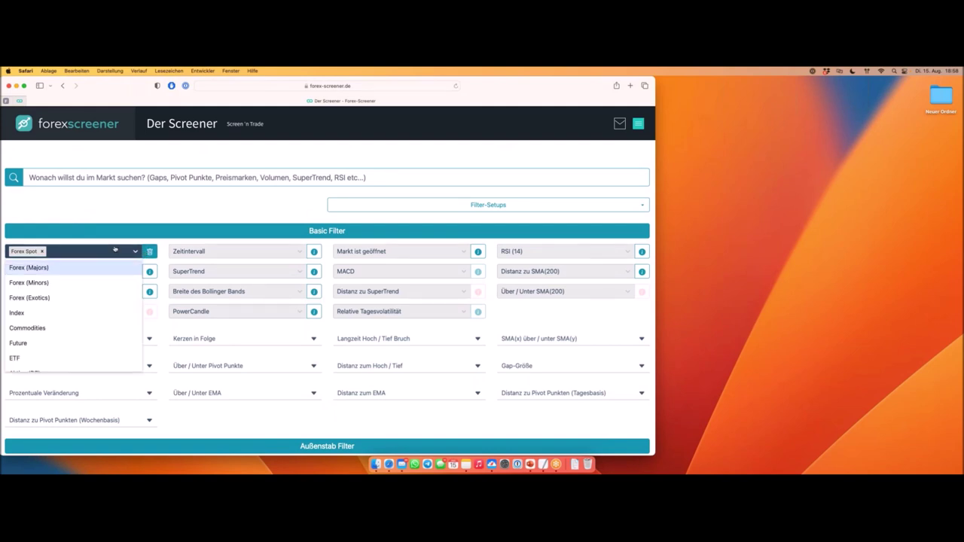
pyautogui.click(51, 267)
pyautogui.click(110, 253)
pyautogui.click(45, 267)
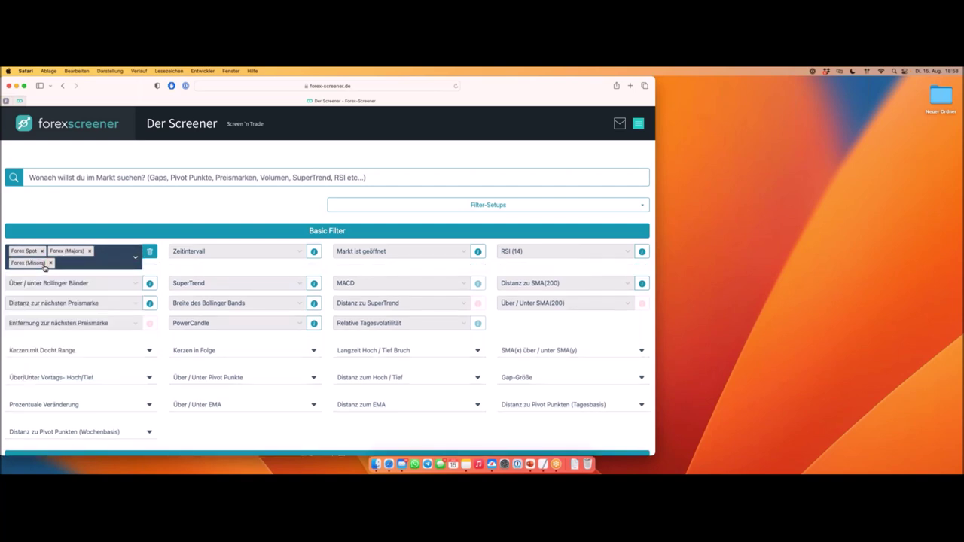
# Add Index and Commodities to the market filter alongside the selected forex categories.
pyautogui.click(115, 262)
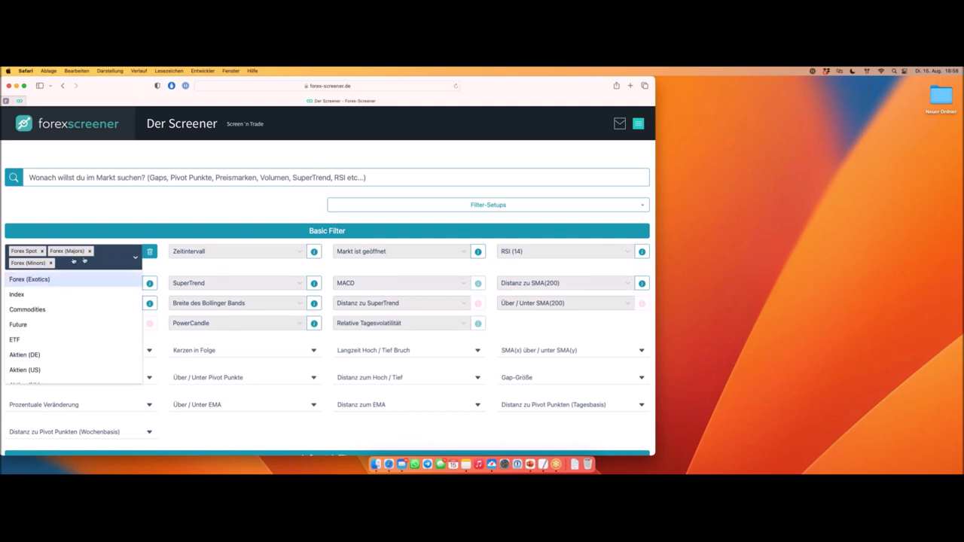
pyautogui.click(43, 295)
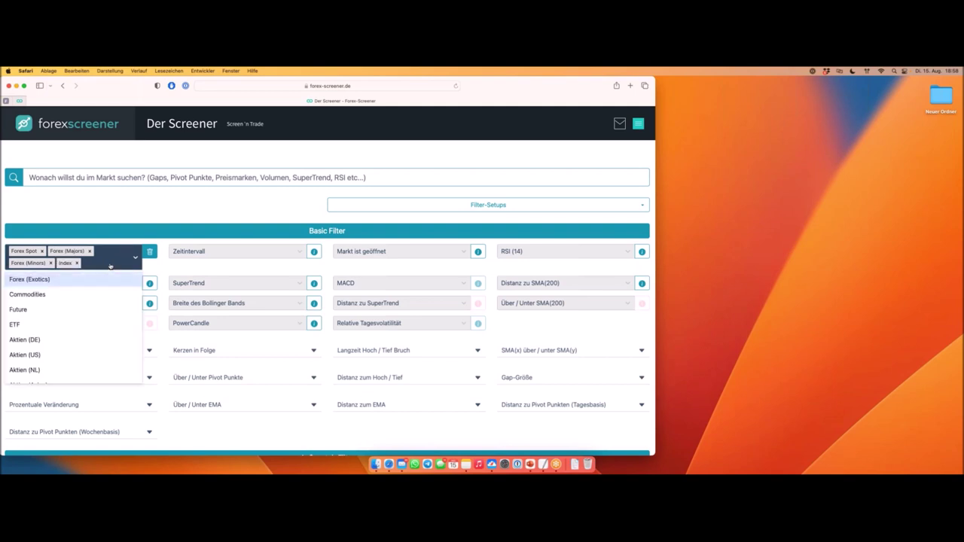
pyautogui.scroll(-3, 95, 327)
pyautogui.scroll(3, 93, 324)
pyautogui.scroll(-1, 104, 295)
pyautogui.scroll(1, 95, 294)
pyautogui.click(35, 295)
pyautogui.click(105, 273)
pyautogui.scroll(-1, 107, 297)
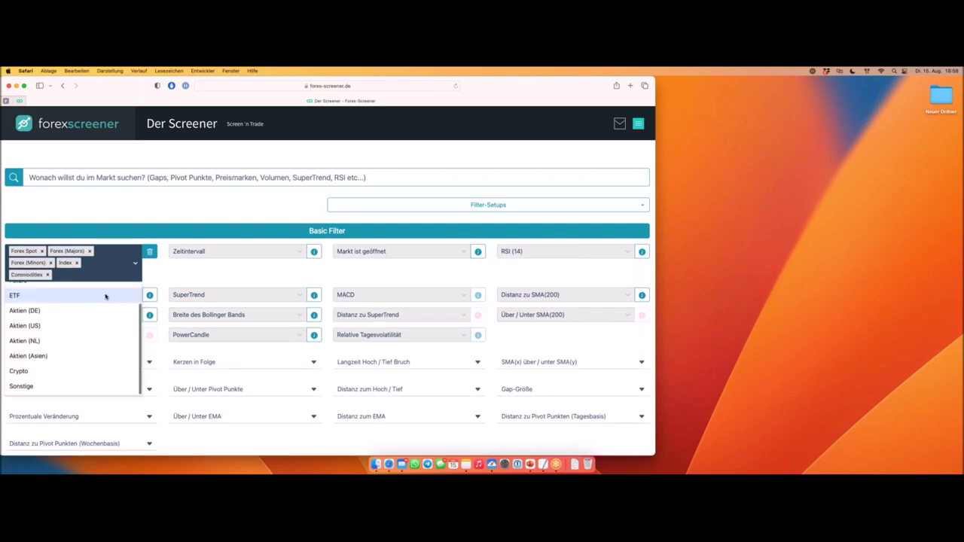
pyautogui.scroll(2, 104, 298)
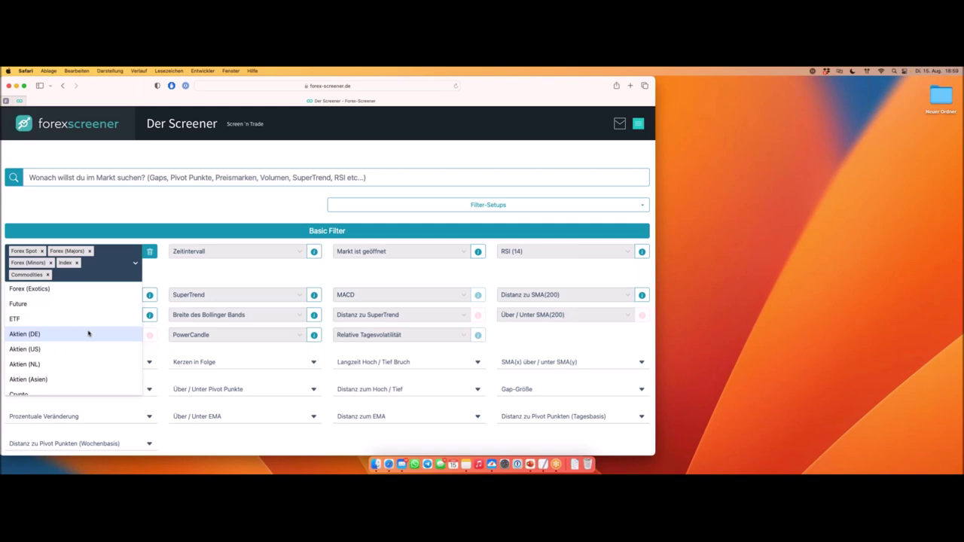
pyautogui.scroll(-2, 89, 333)
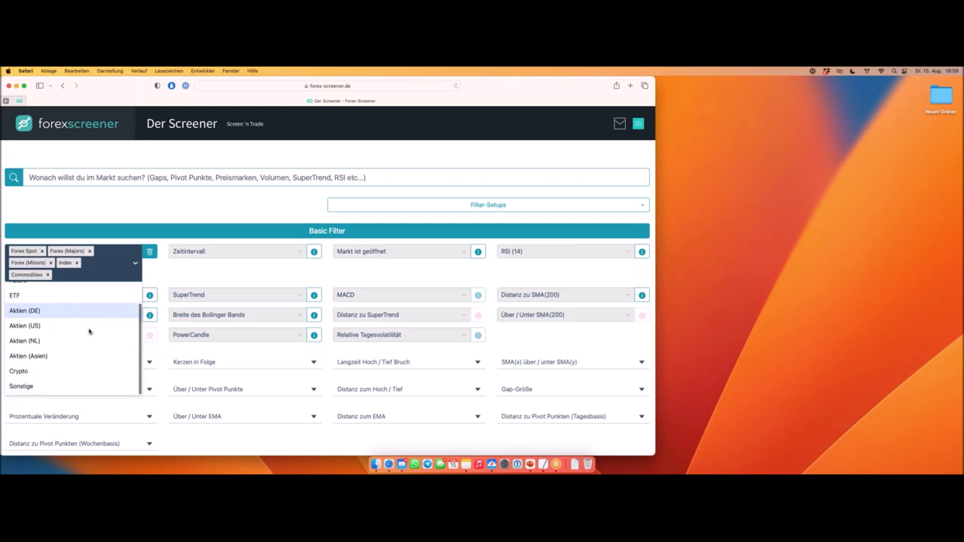
pyautogui.click(172, 218)
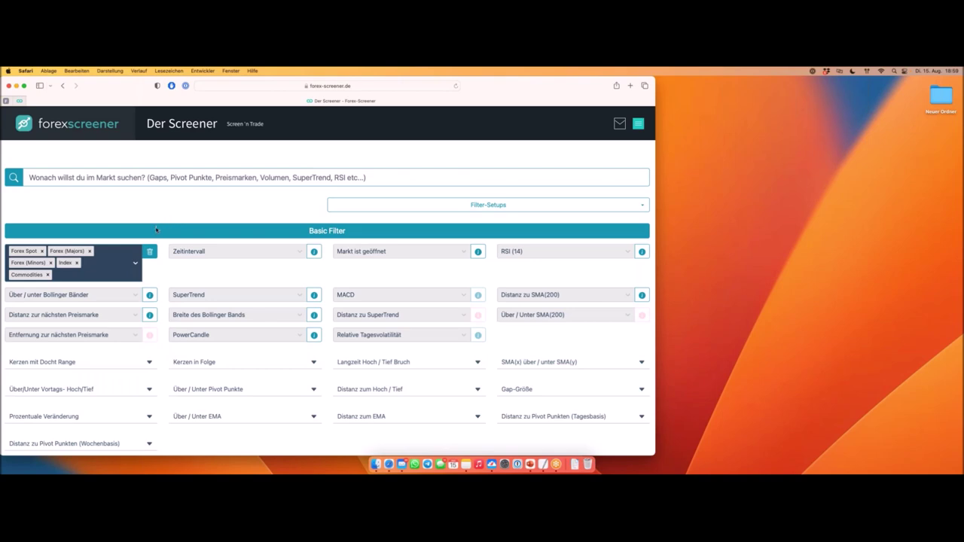
# Check the number of results for the widened market selection and review the Trendhandel slide.
pyautogui.scroll(-8, 158, 231)
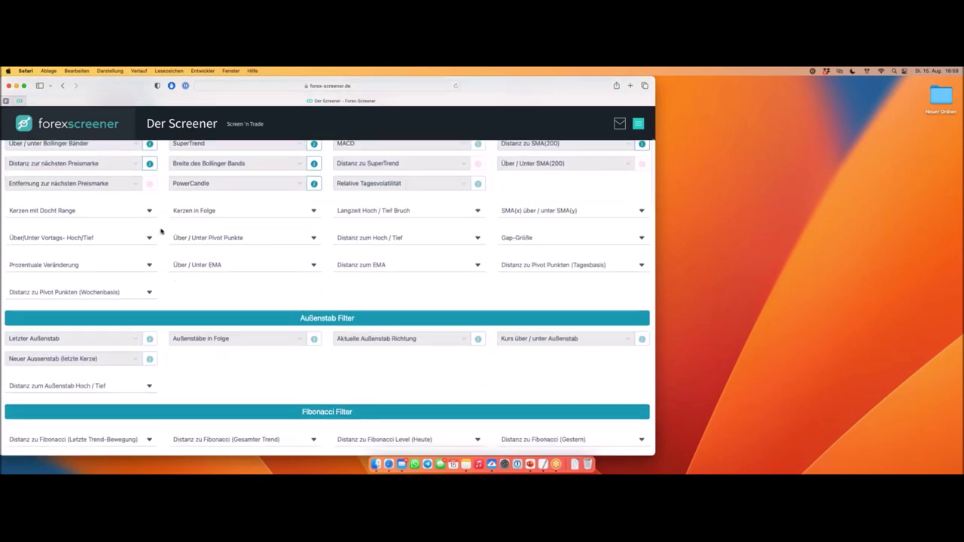
pyautogui.scroll(-20, 163, 231)
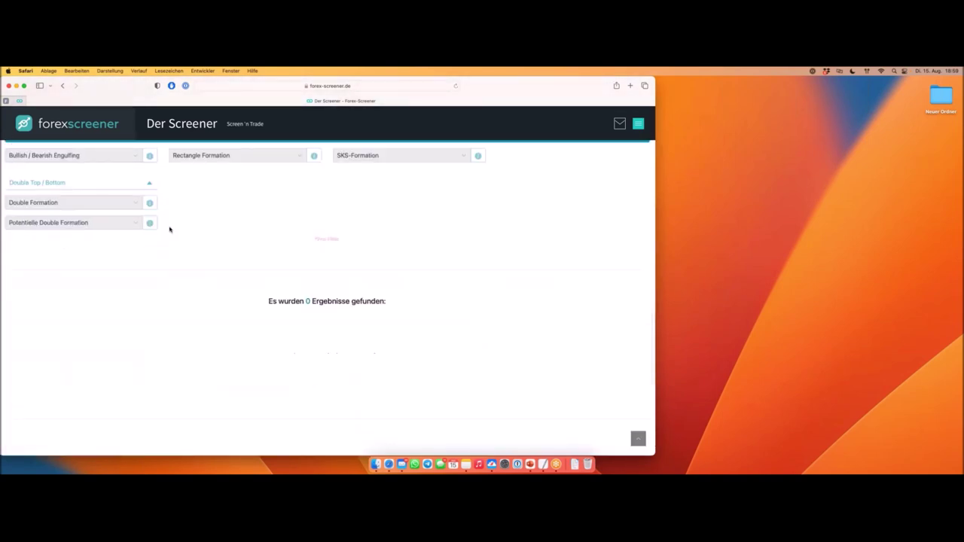
pyautogui.doubleClick(307, 302)
pyautogui.scroll(4, 248, 261)
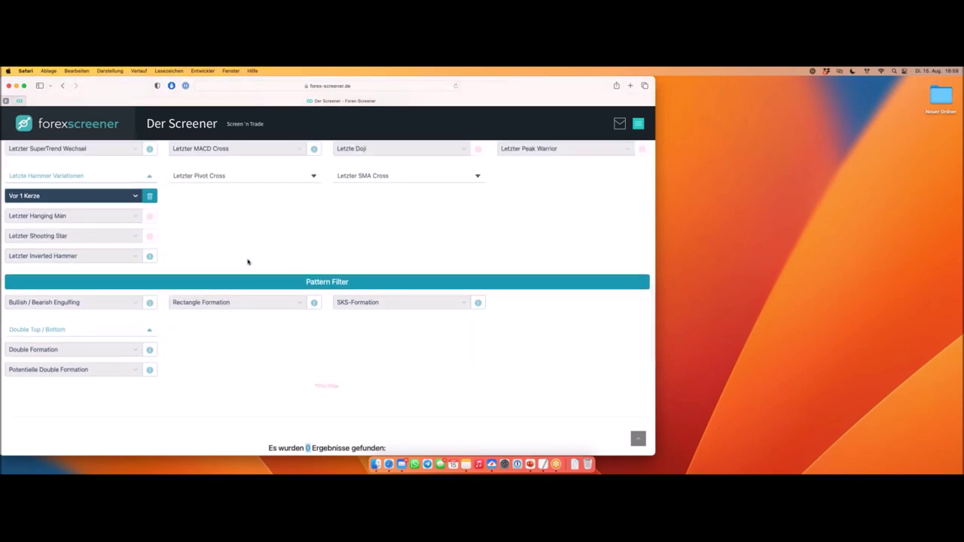
pyautogui.scroll(-2, 248, 262)
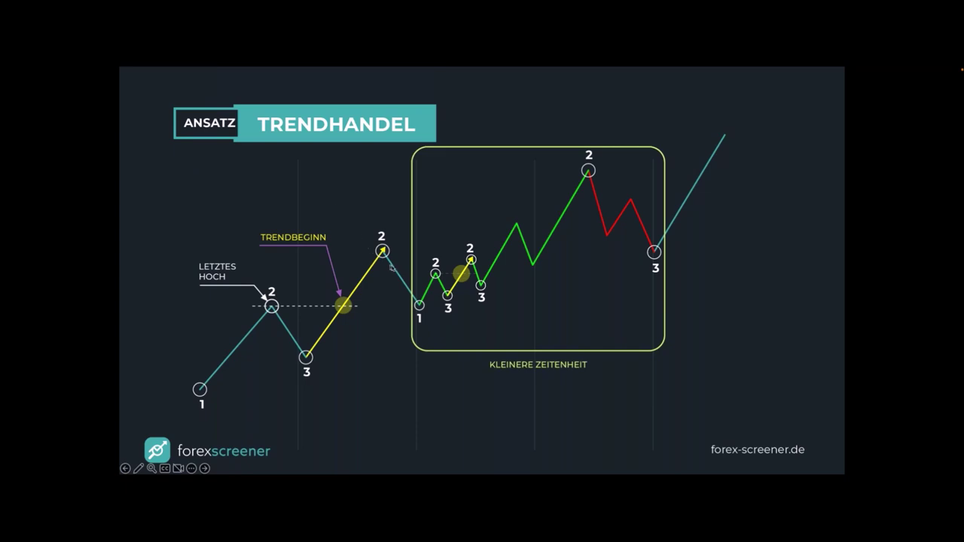
pyautogui.hotkey('ctrl', 'Right')
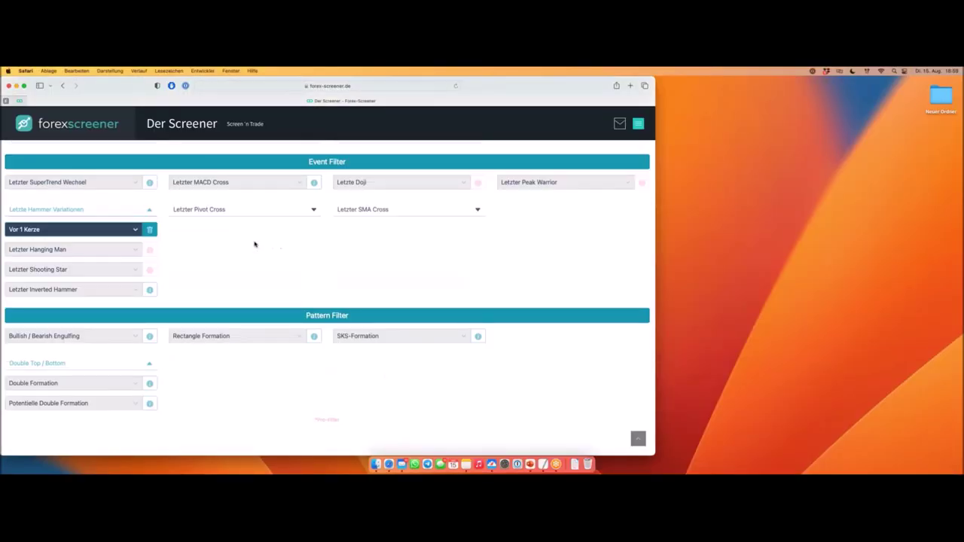
# Clear the Letzter Hammer filter and set Letzter Inverted Hammer to Vor 1 Kerze.
pyautogui.click(149, 230)
pyautogui.click(69, 291)
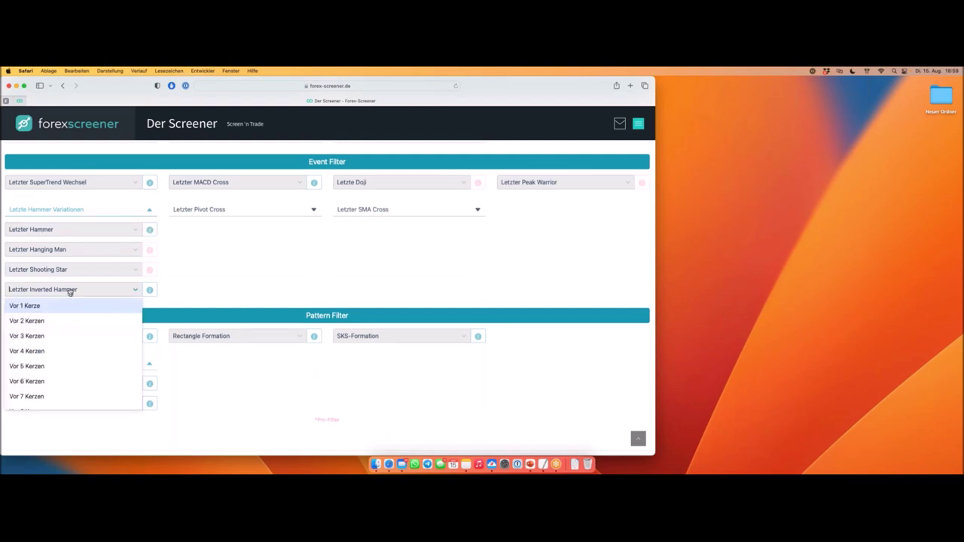
pyautogui.click(43, 305)
# Clear the Trend Tiefpunkt filter and set Trend Hochpunkt vor x Kerzen to vor 1 Kerze.
pyautogui.scroll(5, 72, 280)
pyautogui.scroll(2, 71, 281)
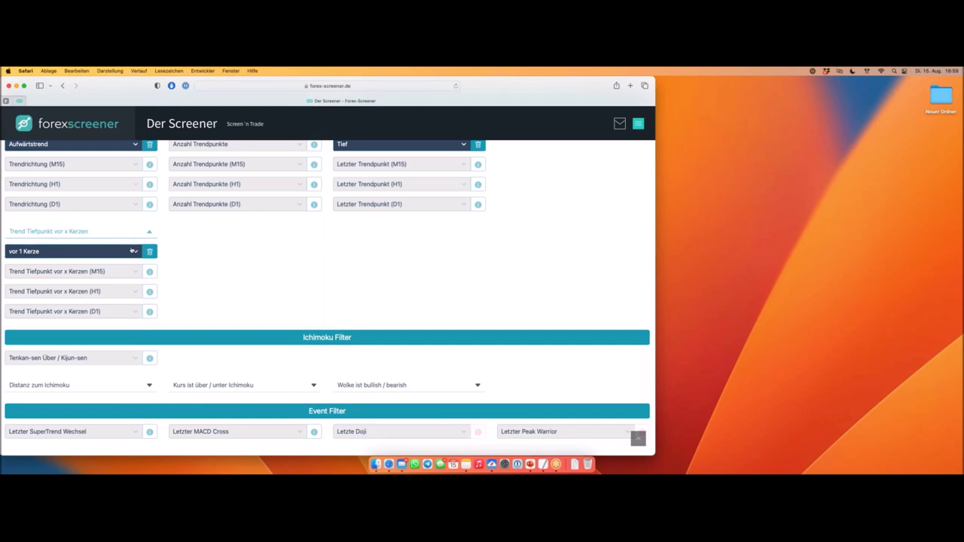
pyautogui.scroll(1, 209, 256)
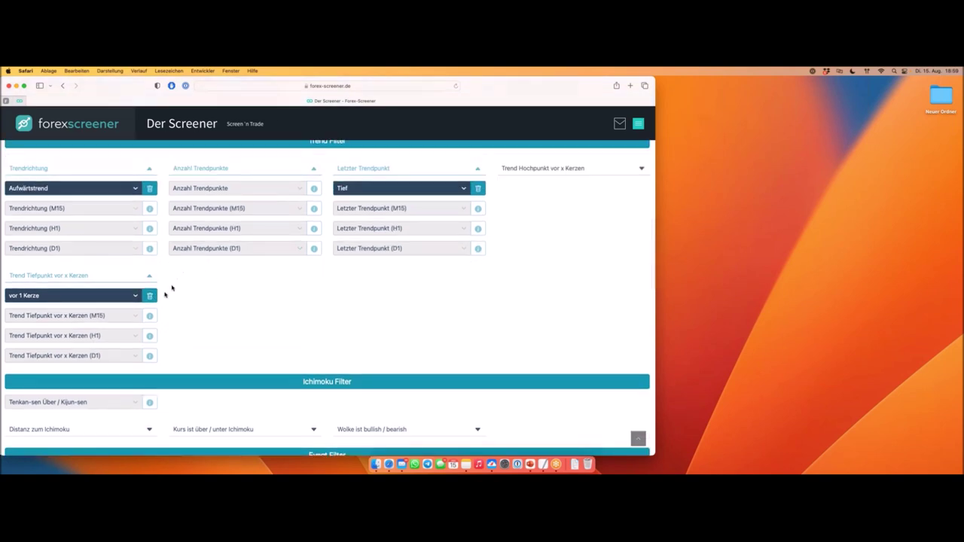
pyautogui.click(149, 296)
pyautogui.click(541, 174)
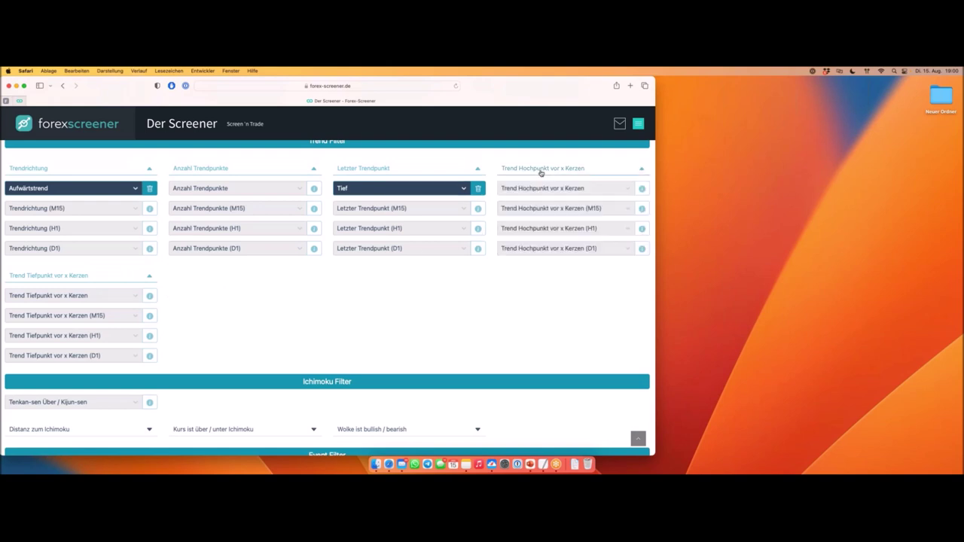
pyautogui.click(538, 195)
pyautogui.click(523, 218)
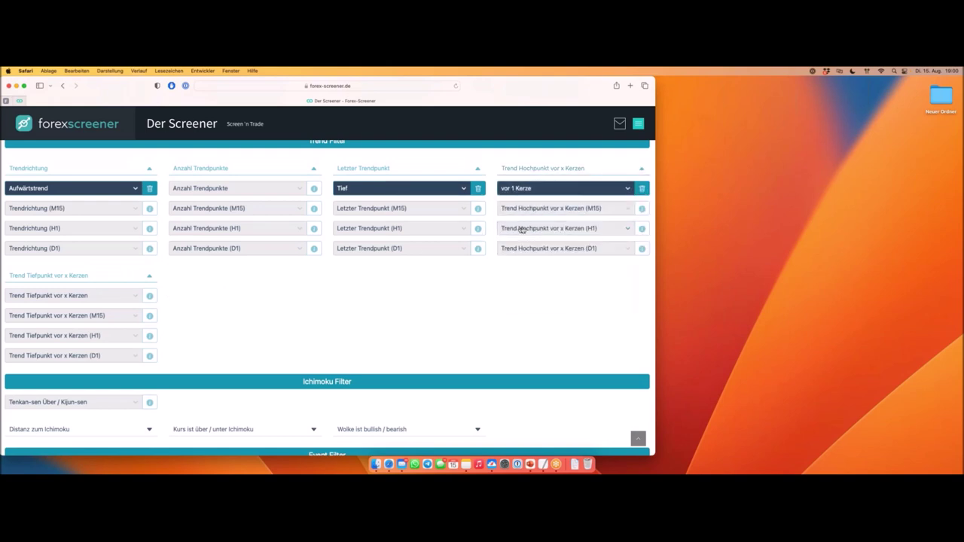
# Set Letzter Trendpunkt to Hoch and Trendrichtung to Abwärtstrend.
pyautogui.click(386, 188)
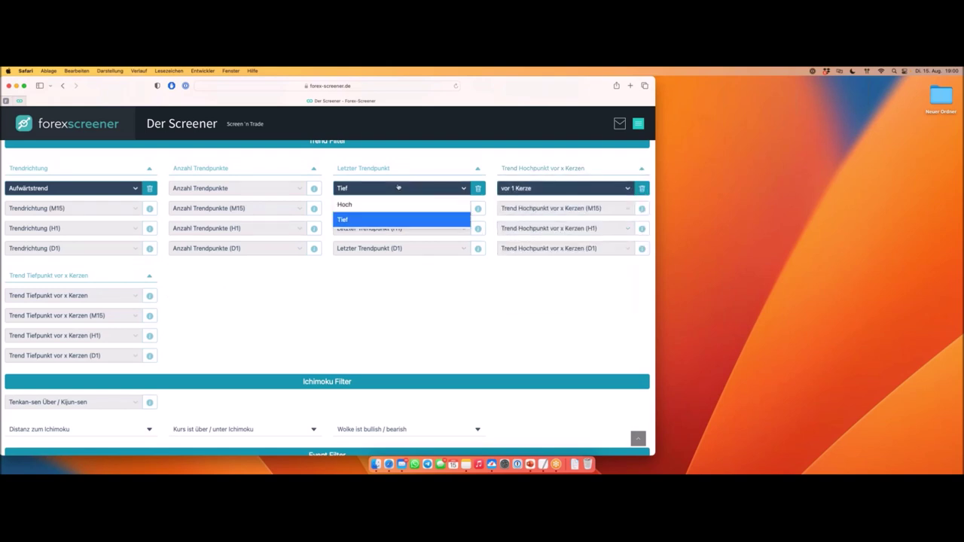
pyautogui.click(359, 205)
pyautogui.click(80, 189)
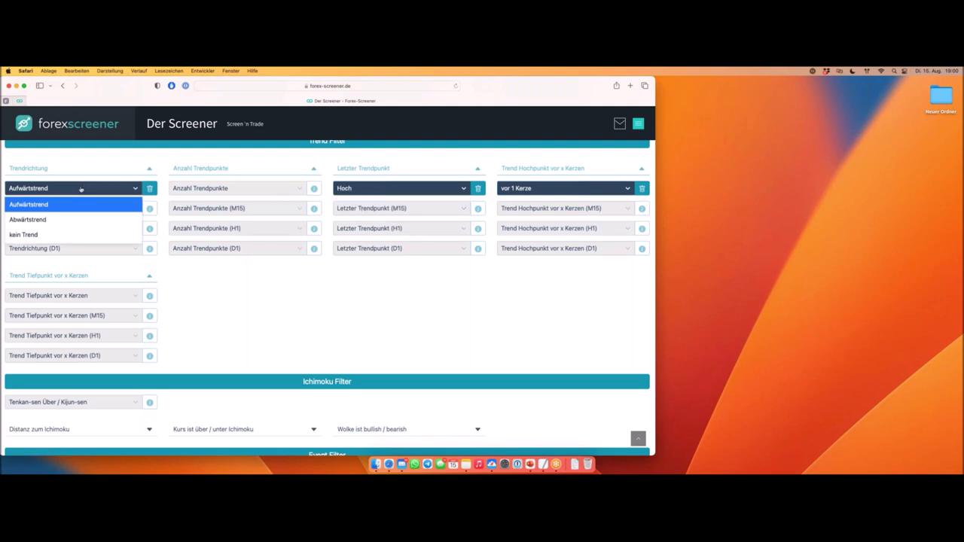
pyautogui.click(32, 220)
# Check the number of results for the downtrend and inverted hammer filter combination.
pyautogui.scroll(8, 151, 215)
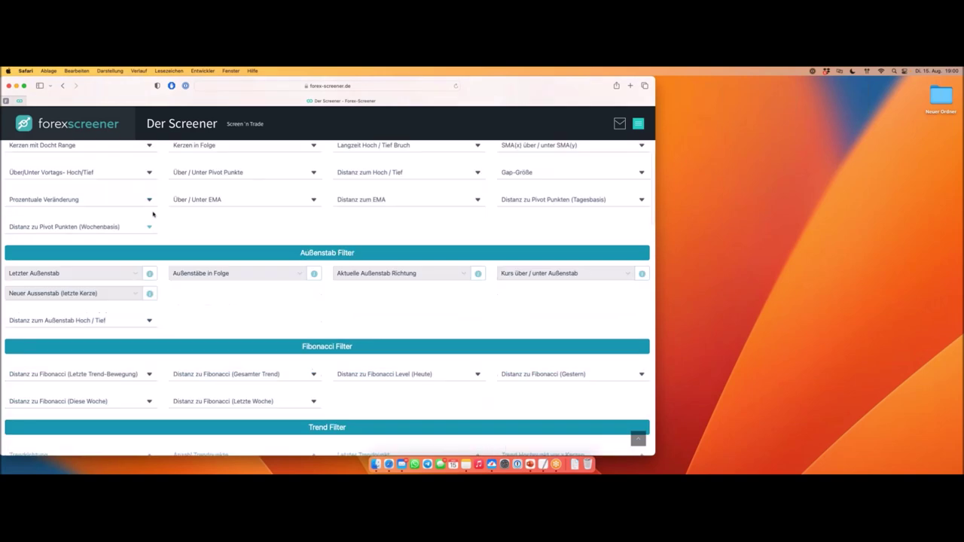
pyautogui.scroll(3, 153, 215)
pyautogui.scroll(-2, 163, 216)
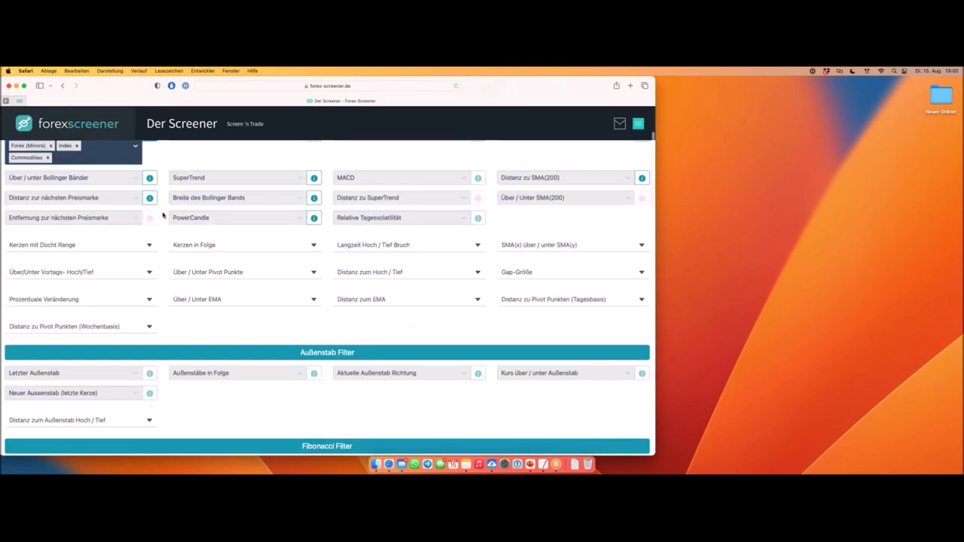
pyautogui.scroll(-12, 162, 216)
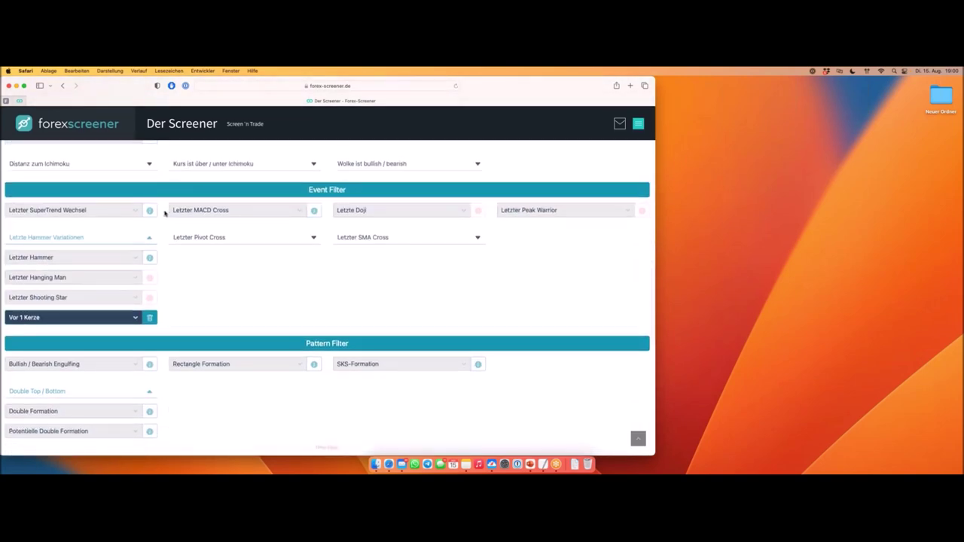
pyautogui.scroll(-5, 164, 213)
pyautogui.moveTo(306, 206); pyautogui.dragTo(329, 207)
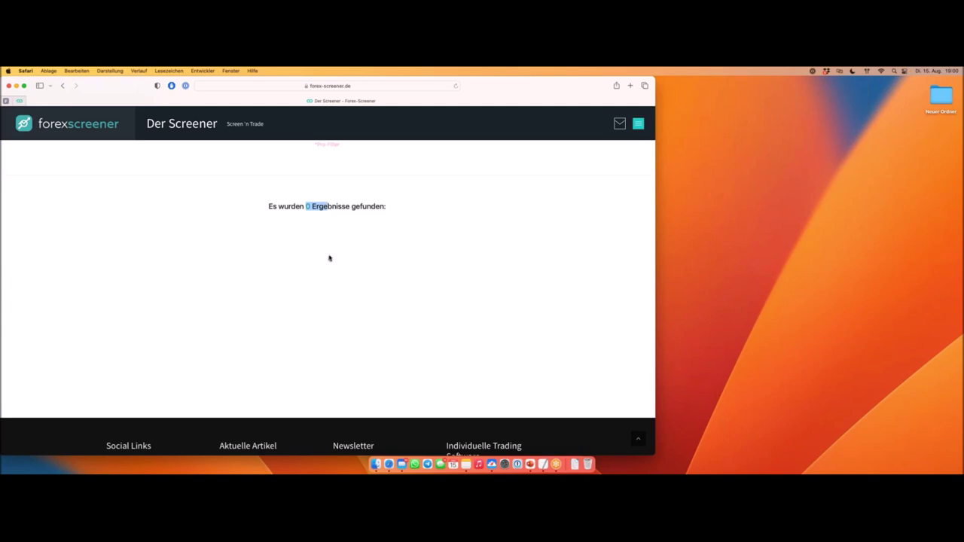
pyautogui.scroll(-3, 325, 256)
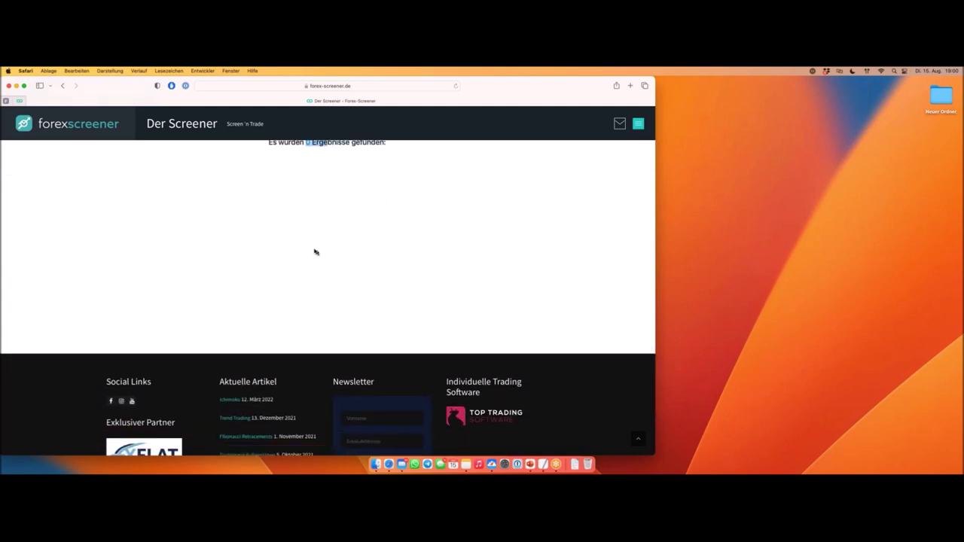
pyautogui.scroll(3, 313, 249)
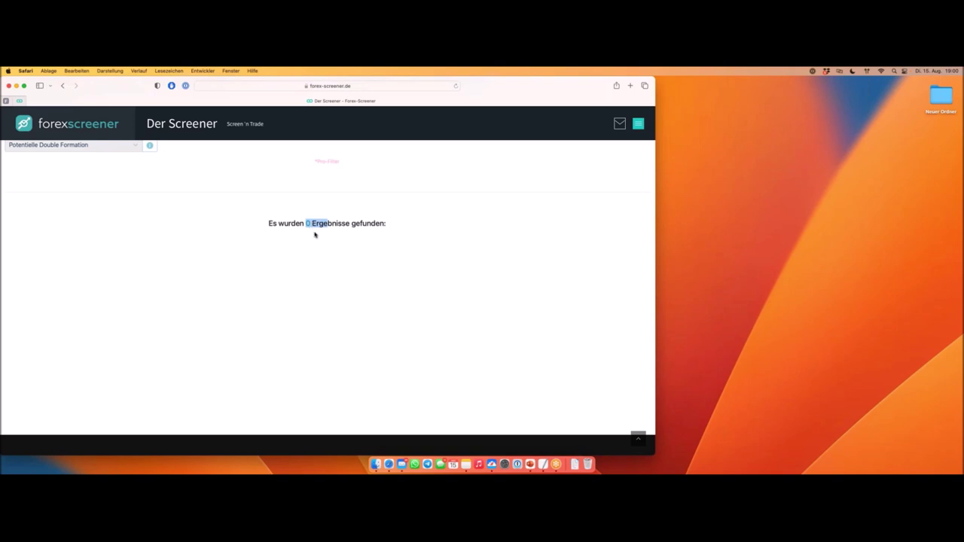
pyautogui.scroll(2, 314, 235)
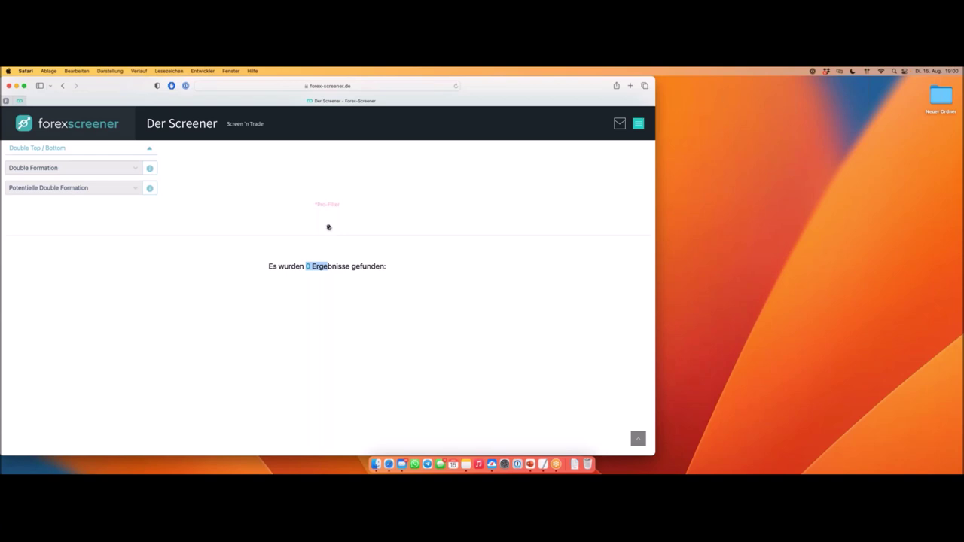
# Save the current filters as a filter setup named "Abwärtstrend x inv Hammer".
pyautogui.scroll(1, 295, 222)
pyautogui.scroll(6, 295, 222)
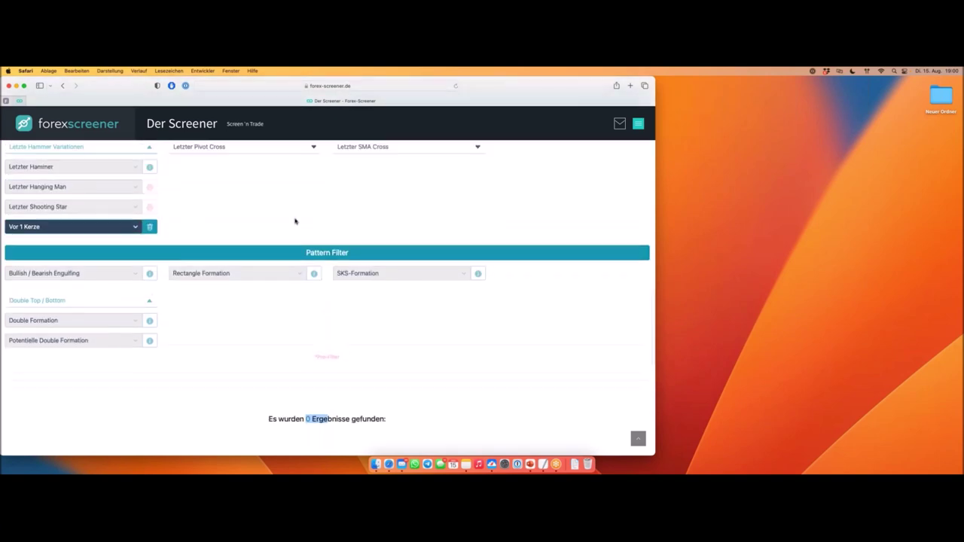
pyautogui.scroll(1, 166, 252)
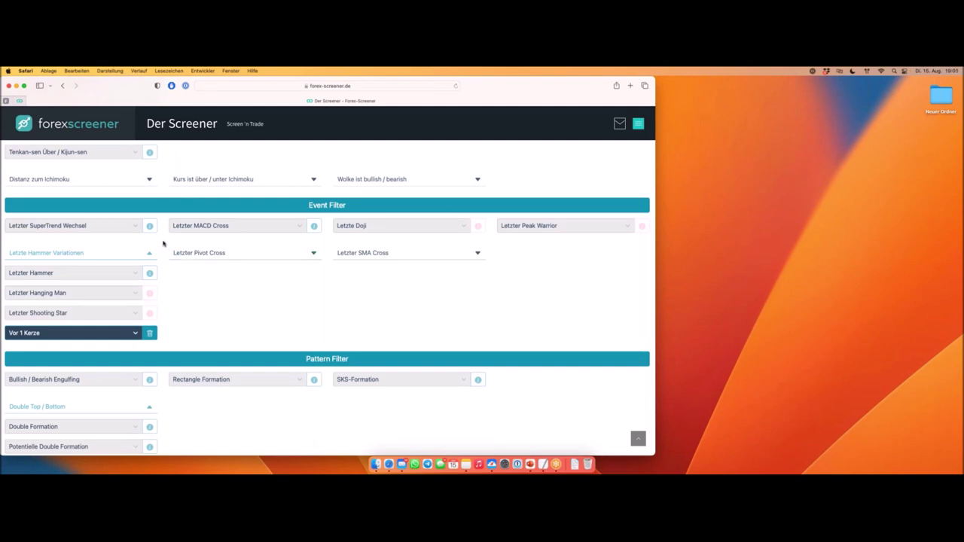
pyautogui.scroll(20, 163, 241)
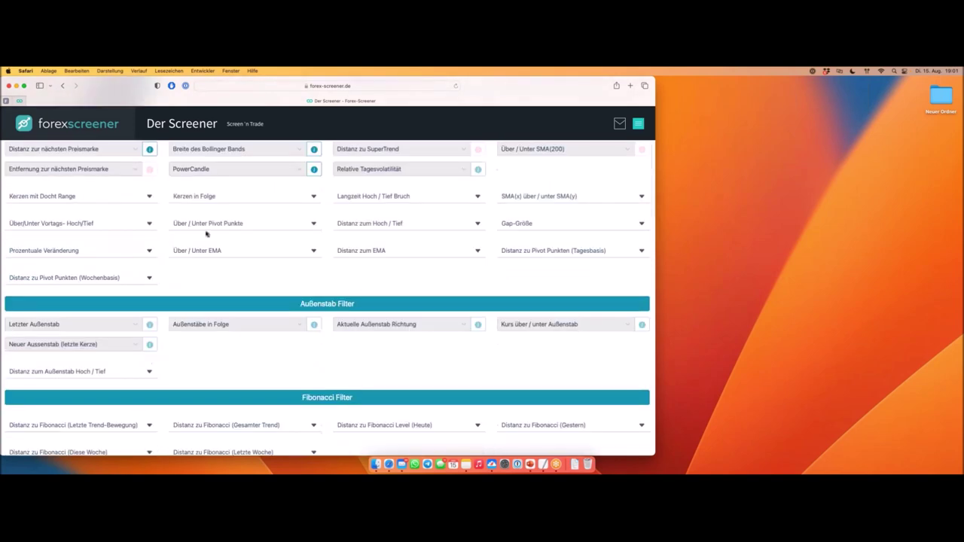
pyautogui.scroll(3, 205, 235)
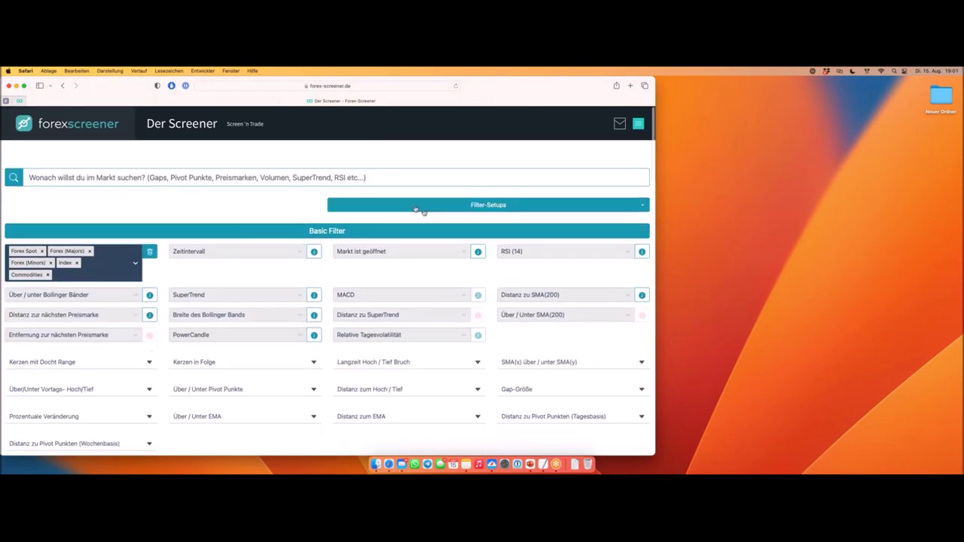
pyautogui.click(519, 206)
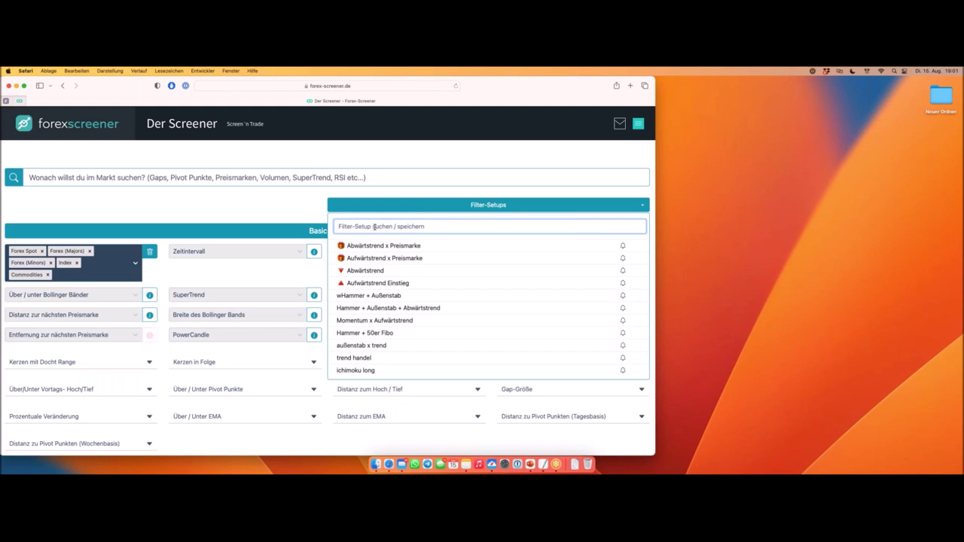
pyautogui.write('Abwärtstrend x Hammer')
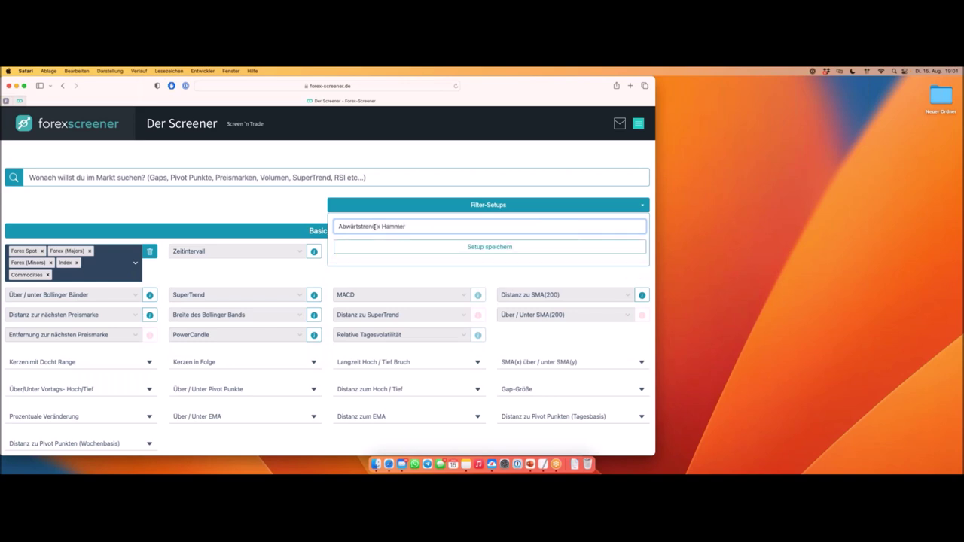
pyautogui.write('inv')
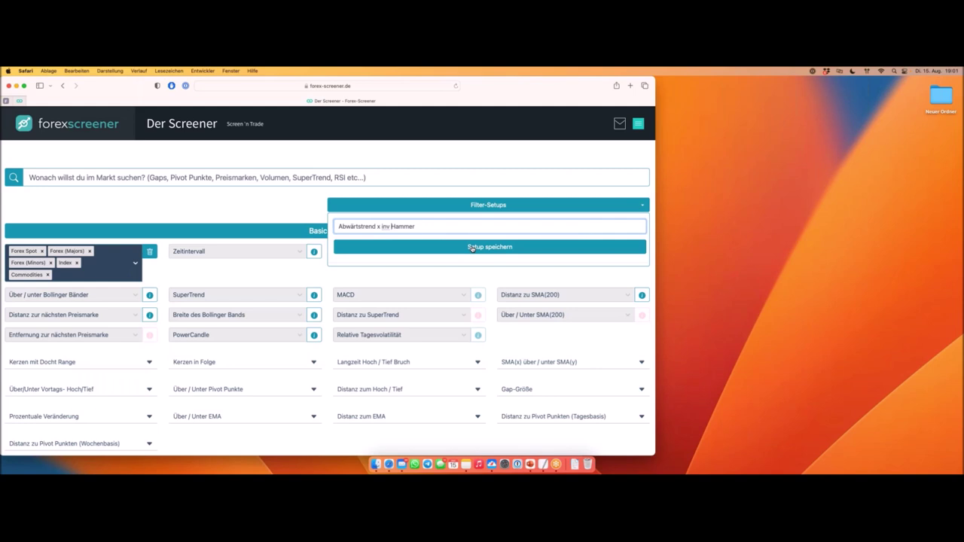
pyautogui.click(473, 249)
pyautogui.click(292, 207)
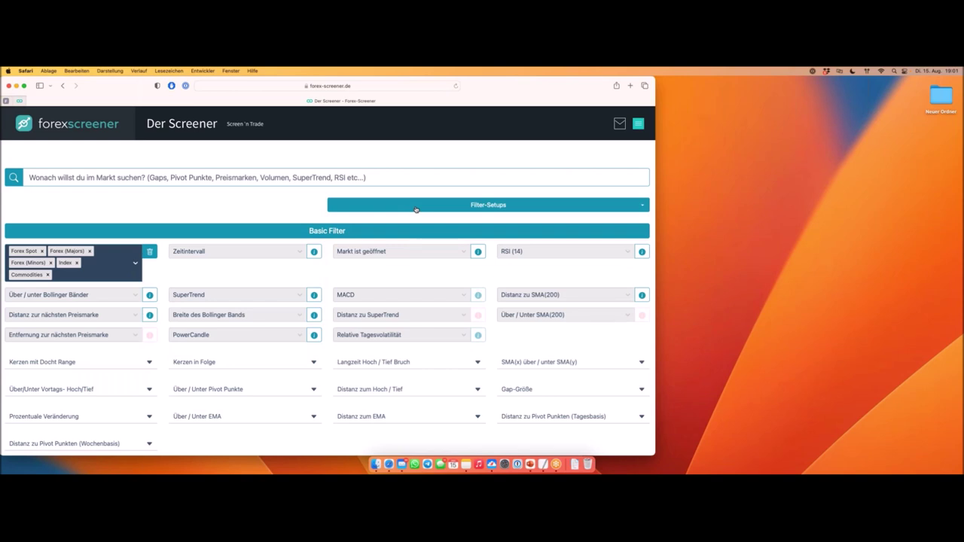
# Select the saved Abwärtstrend x inv Hammer setup from the filter setups.
pyautogui.click(433, 204)
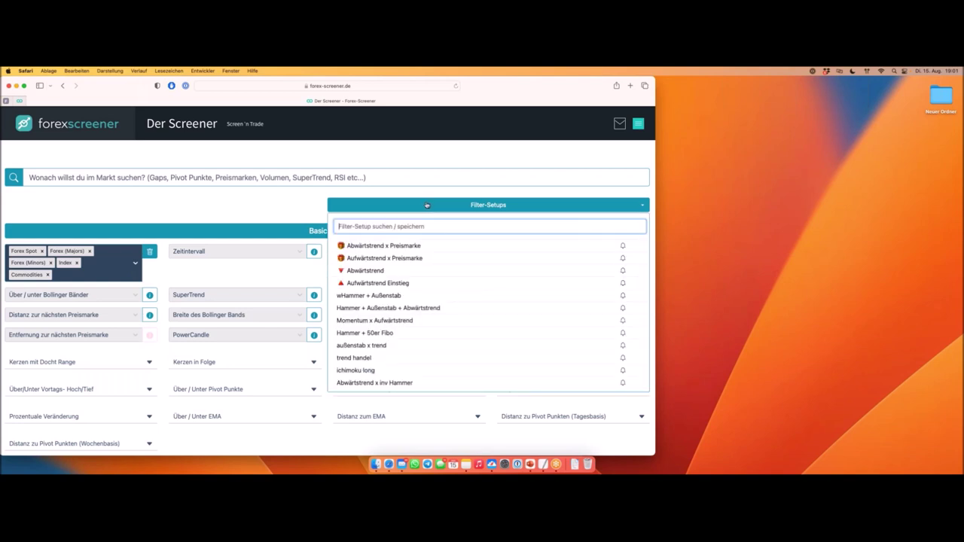
pyautogui.click(391, 385)
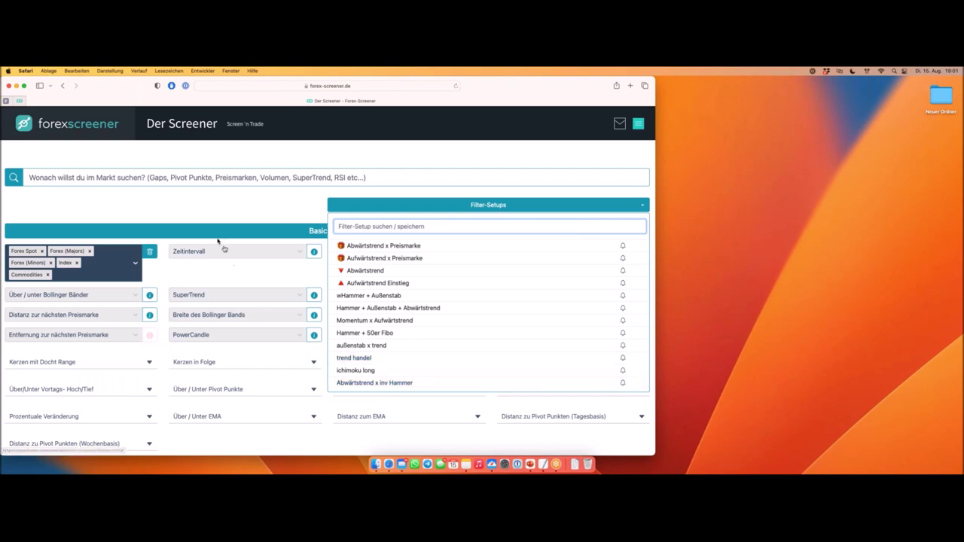
# Review the trend and hammer filters applied by the Abwärtstrend x inv Hammer setup and check the number of results.
pyautogui.scroll(-10, 287, 264)
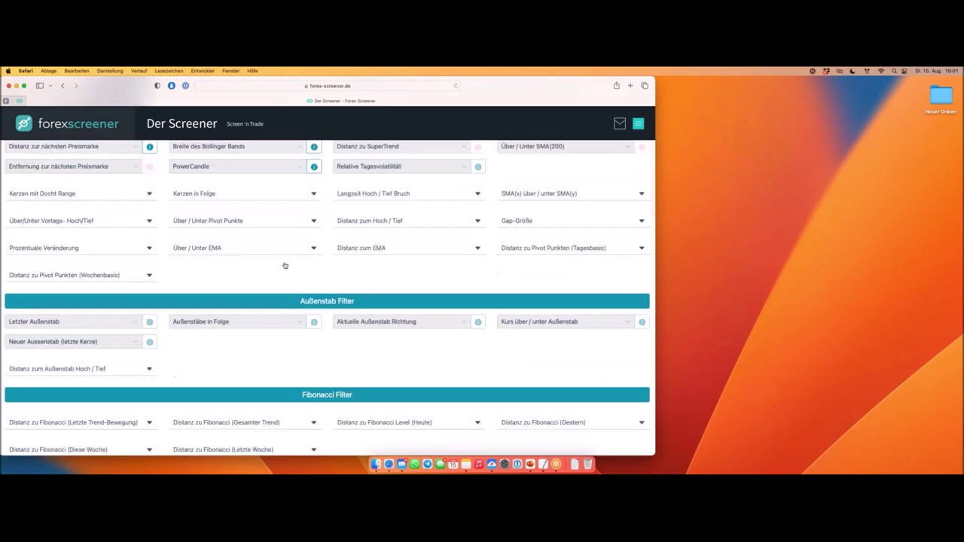
pyautogui.scroll(-3, 245, 259)
pyautogui.scroll(-4, 428, 245)
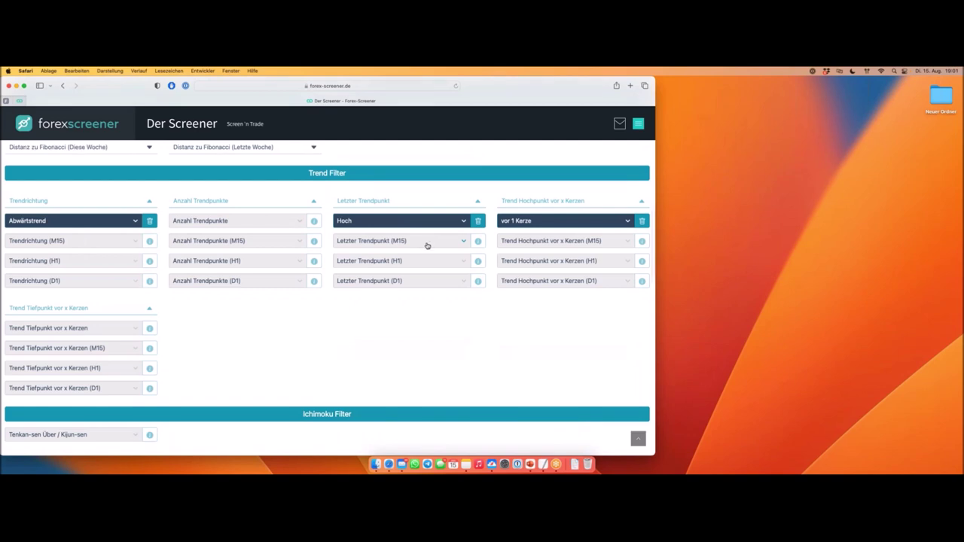
pyautogui.scroll(-3, 427, 245)
pyautogui.scroll(-5, 273, 379)
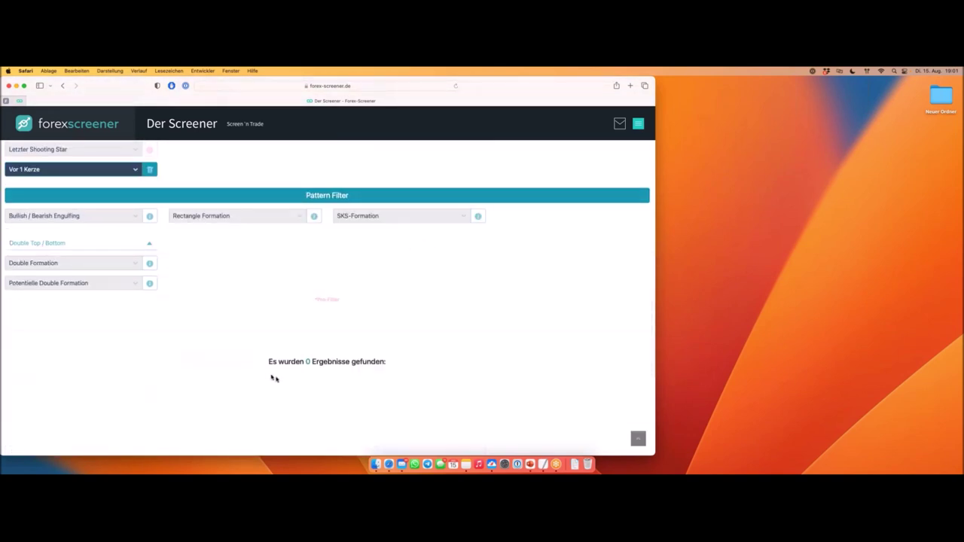
pyautogui.moveTo(284, 362); pyautogui.dragTo(356, 363)
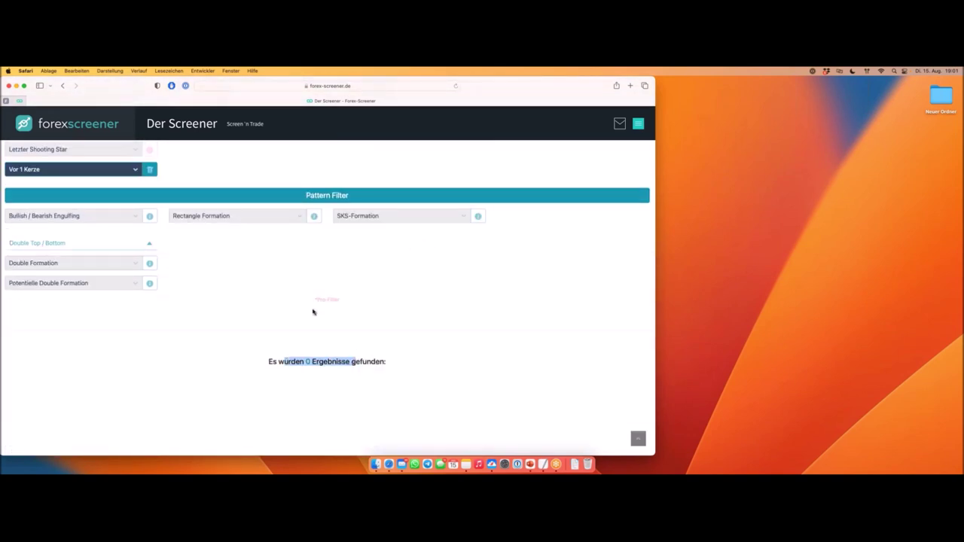
pyautogui.click(332, 299)
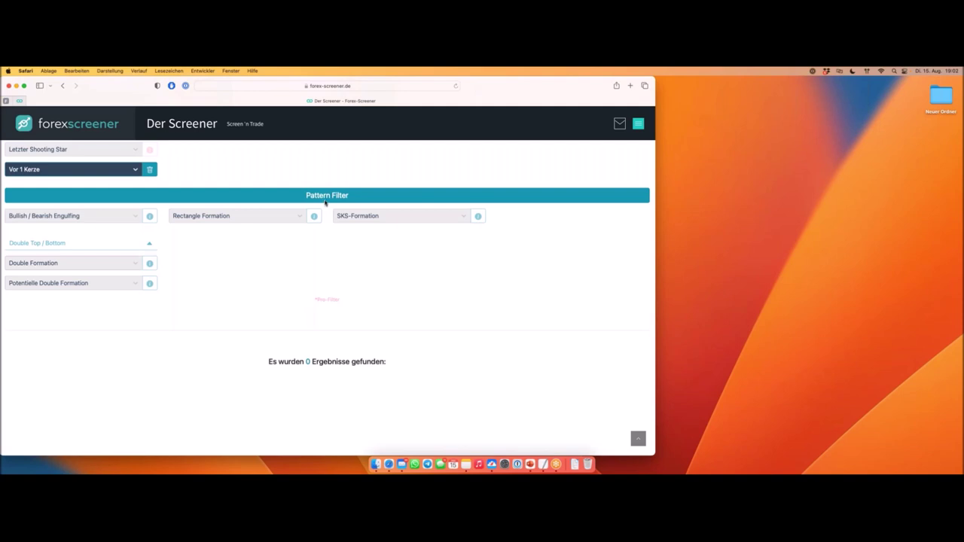
# Switch to the presentation slide show and advance past the Trendhandel slide to the one on using Forex-Screener for free.
pyautogui.scroll(10, 319, 188)
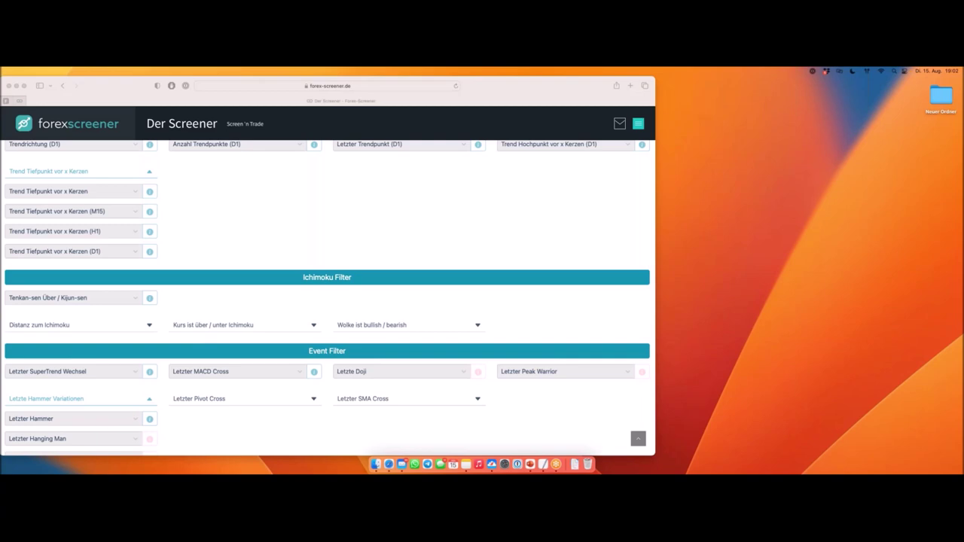
pyautogui.click(243, 250)
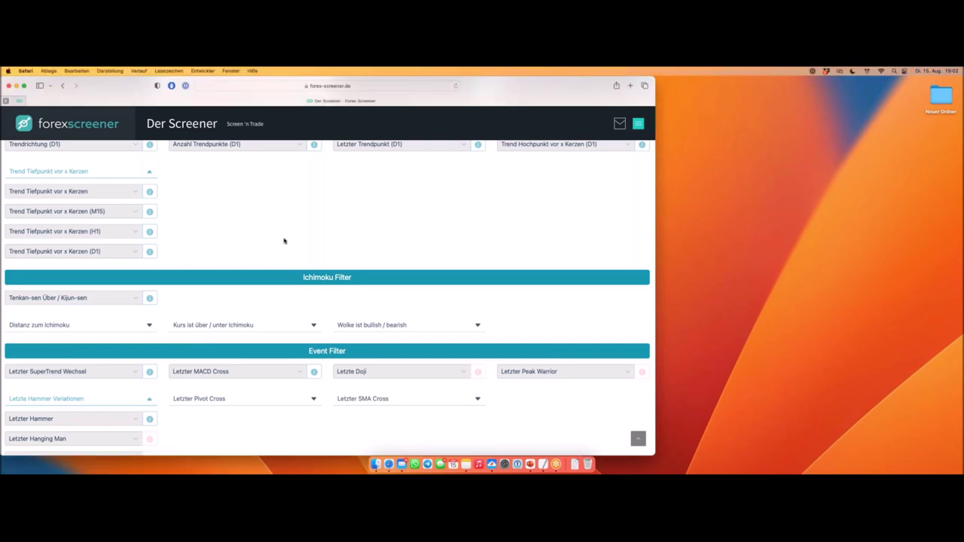
pyautogui.hotkey('ctrl', 'Left')
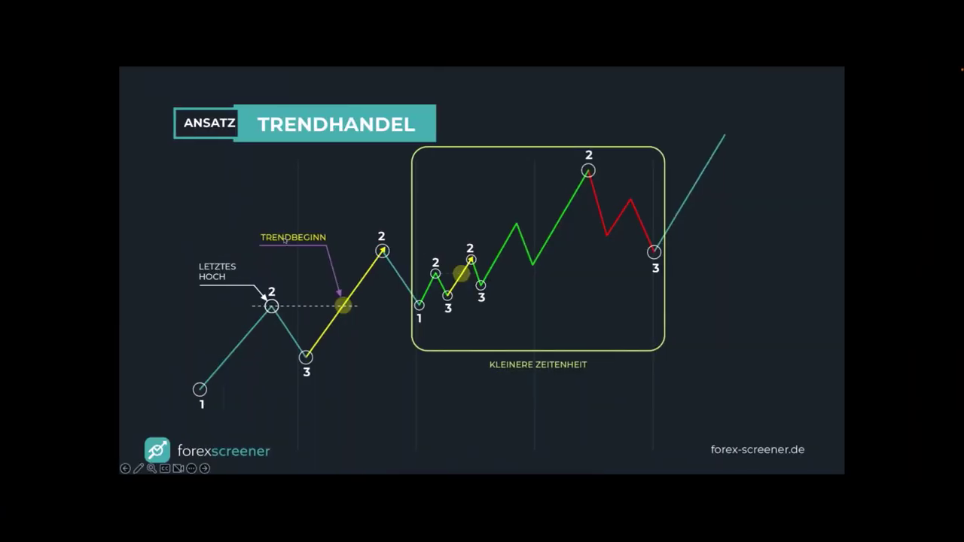
pyautogui.press('Right')
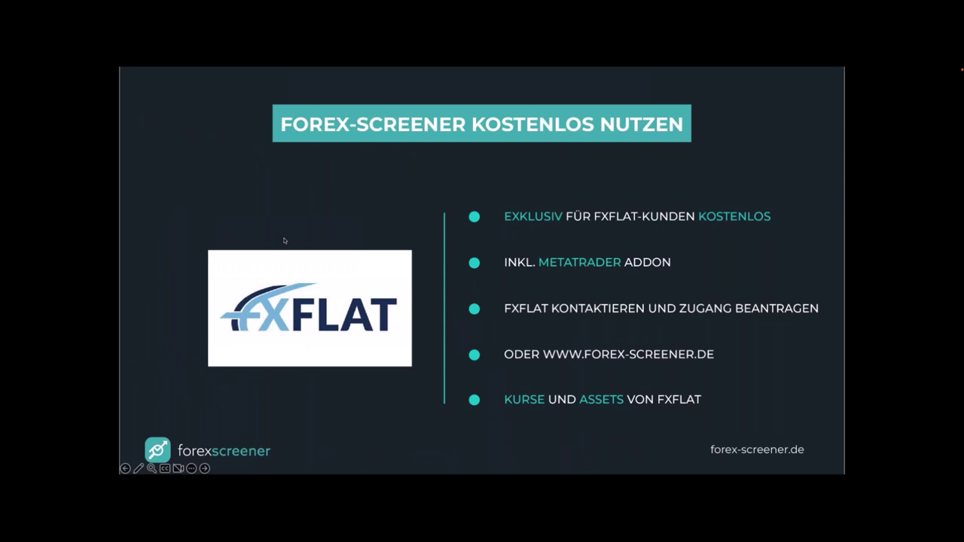